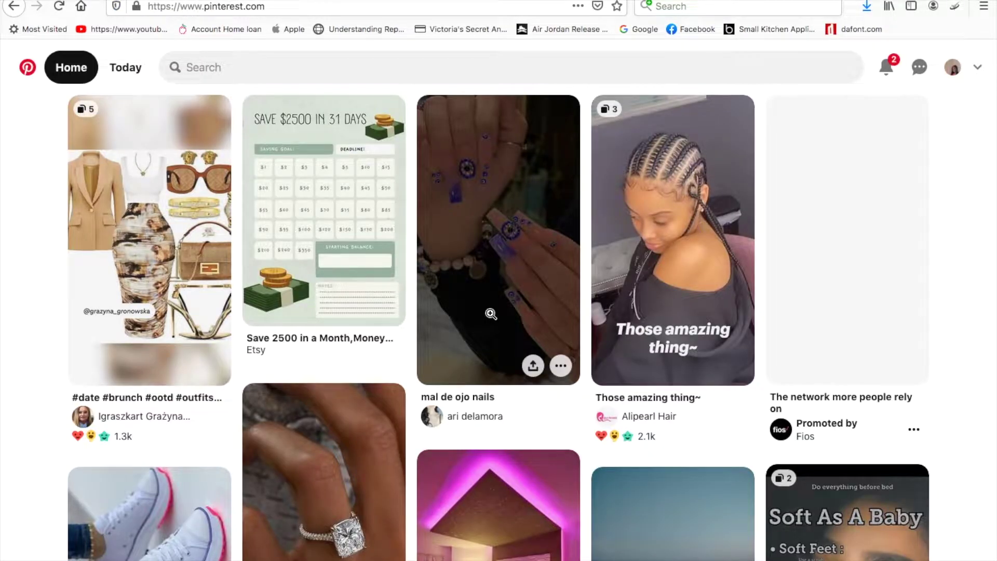
Open the account's own profile page with the saved boards and dismiss the business account upgrade banner.
mouse_move(491, 314)
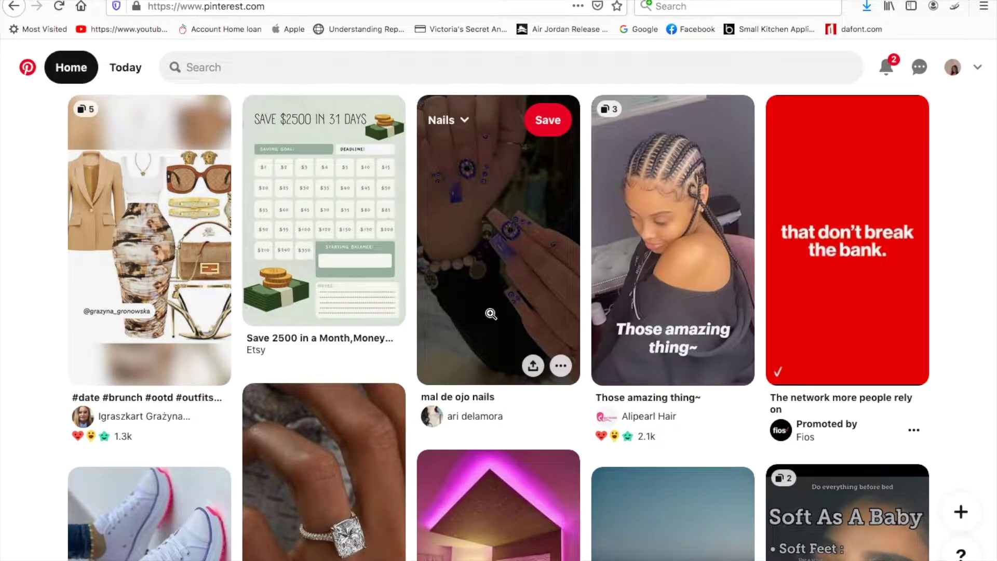
scroll(493, 382, "down", 1)
scroll(493, 382, "down", 15)
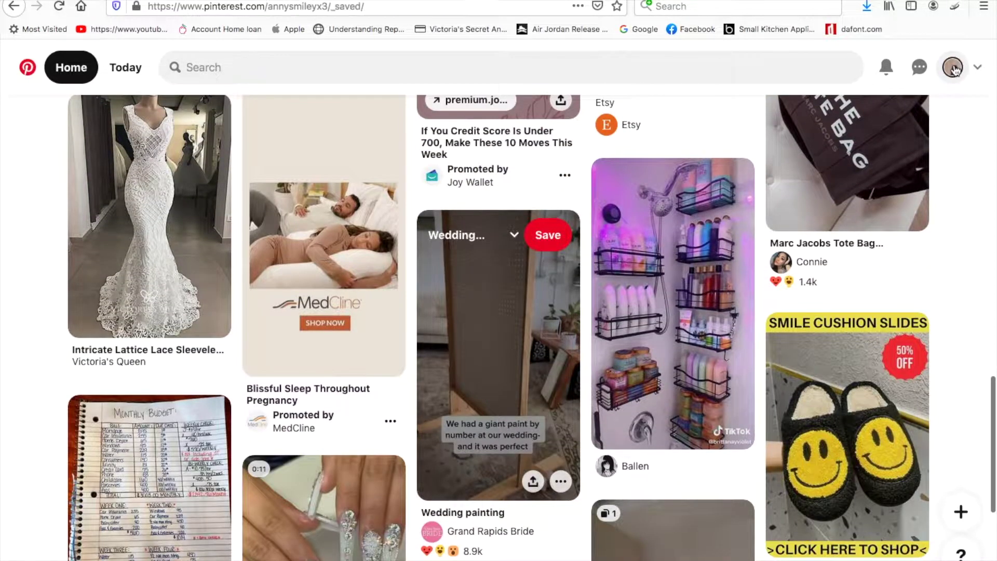
left_click(954, 69)
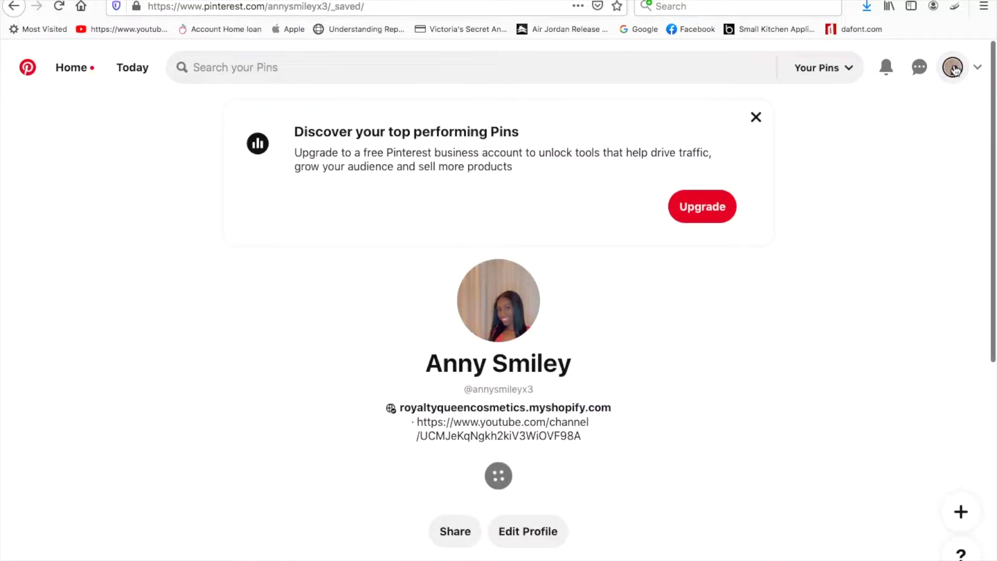
left_click(757, 119)
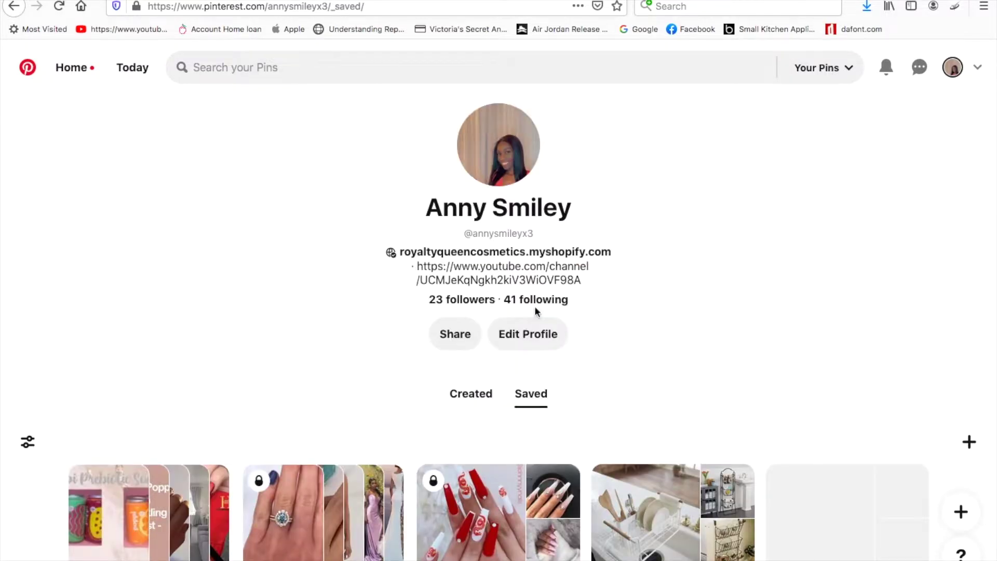
Find the Cars board among the saved boards and open it.
scroll(475, 365, "down", 5)
scroll(476, 366, "down", 5)
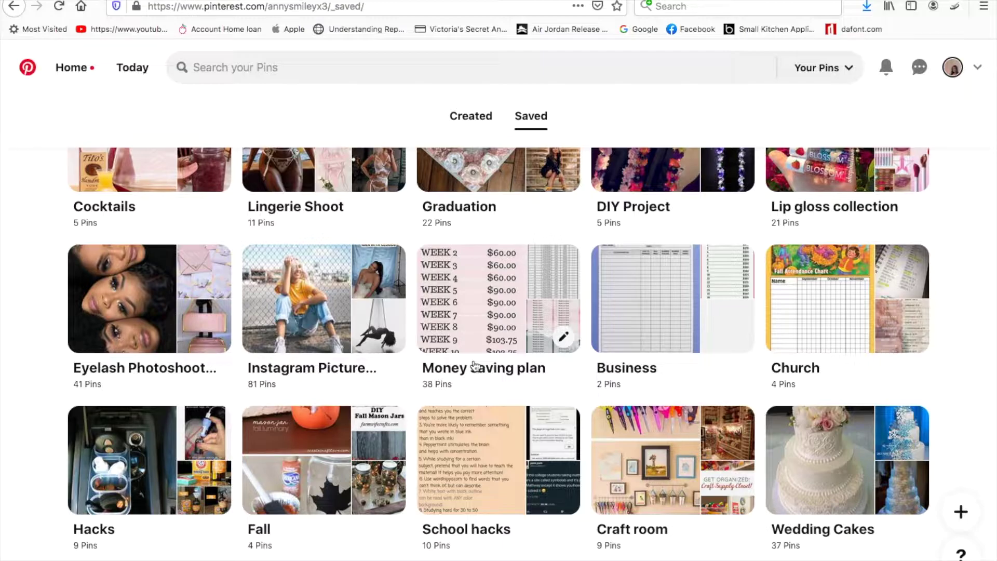
scroll(475, 365, "down", 5)
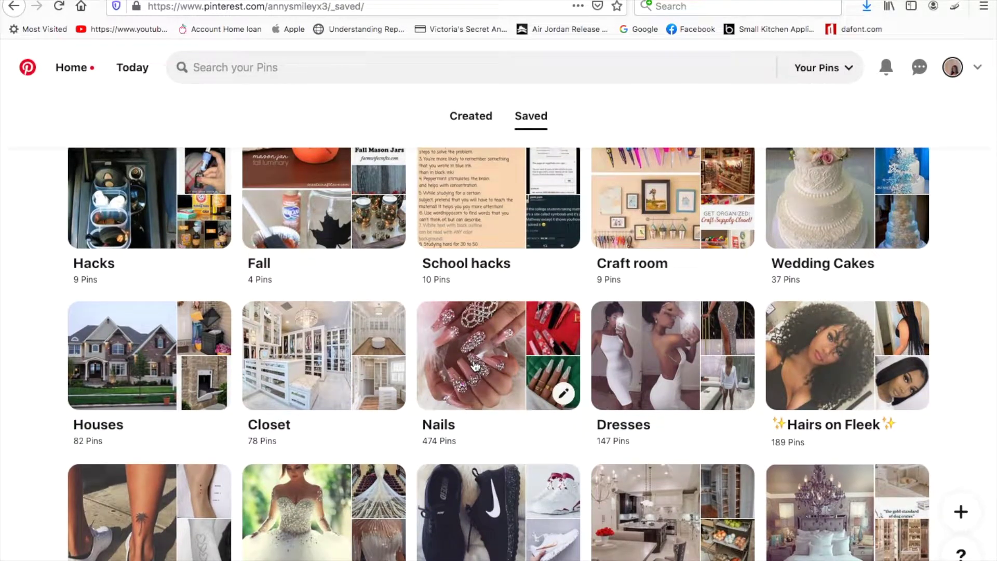
scroll(475, 365, "down", 3)
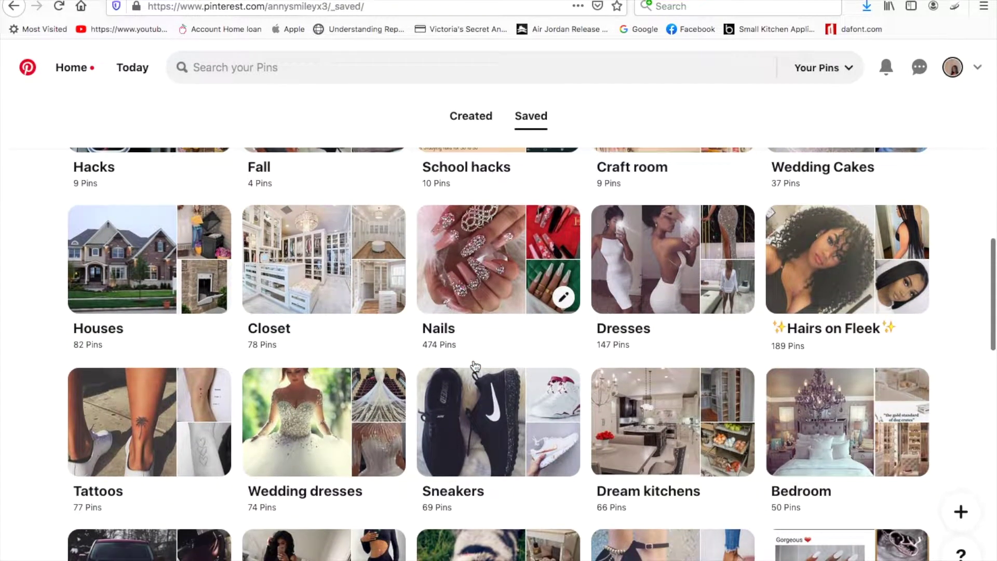
scroll(381, 489, "down", 2)
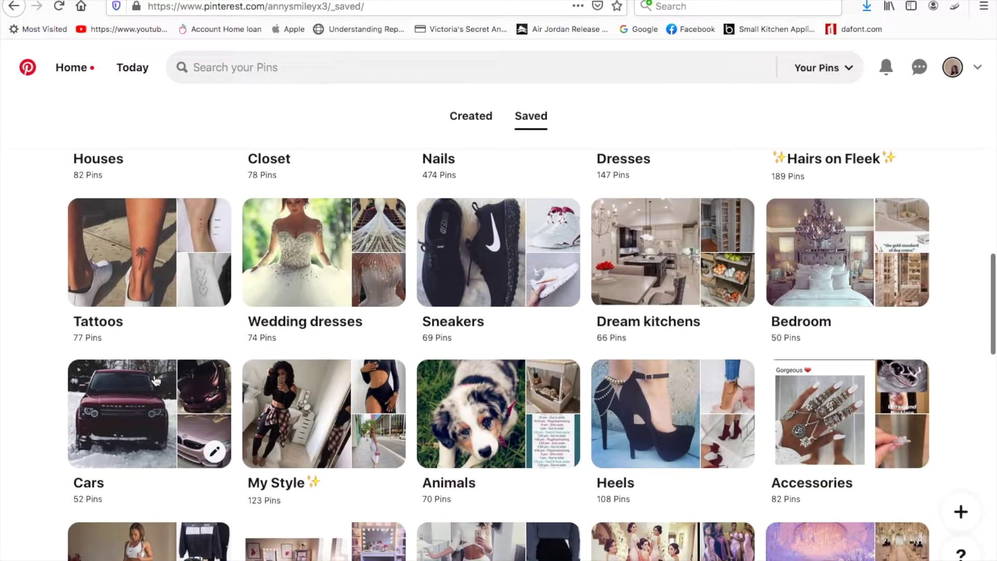
left_click(162, 383)
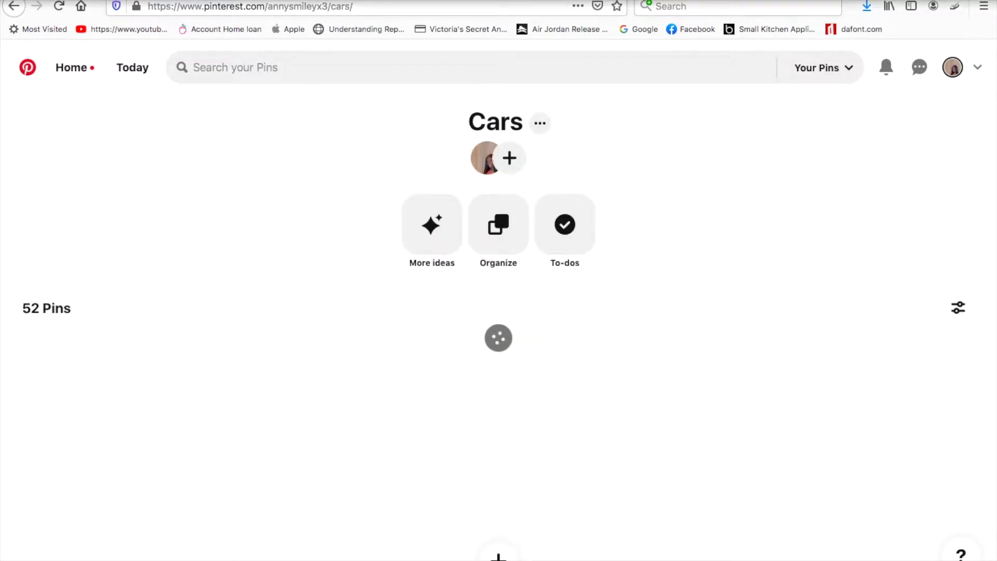
Reduce the browser from full screen to expose the desktop and save the Cars board's black Mercedes in the snow image there.
key("super+ctrl+f")
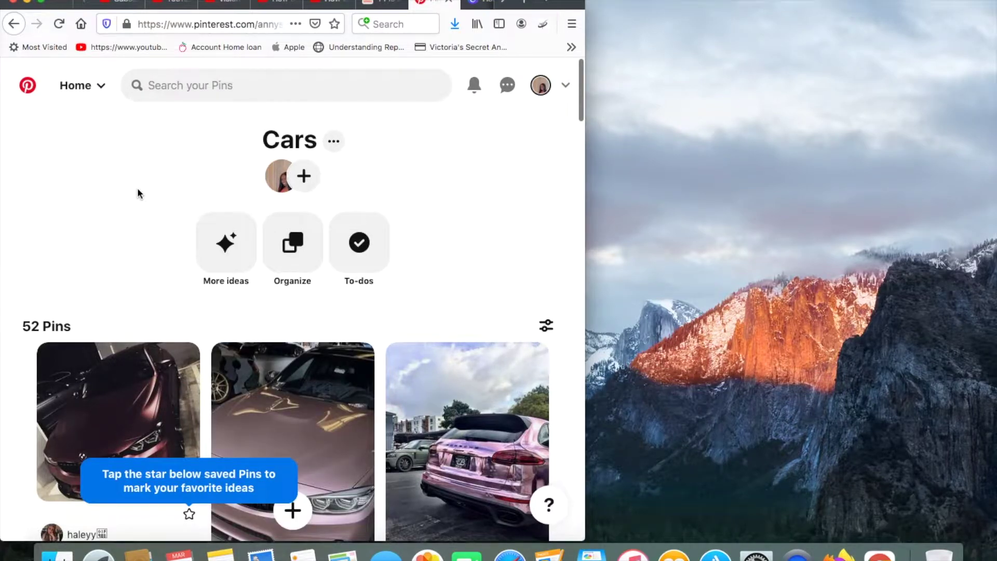
scroll(137, 188, "down", 5)
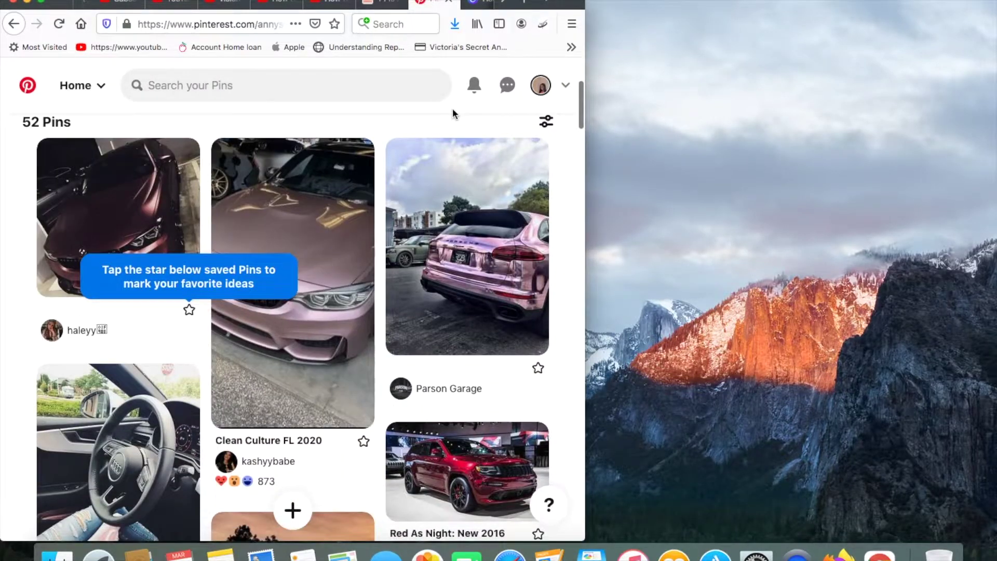
scroll(270, 359, "down", 4)
scroll(269, 359, "down", 10)
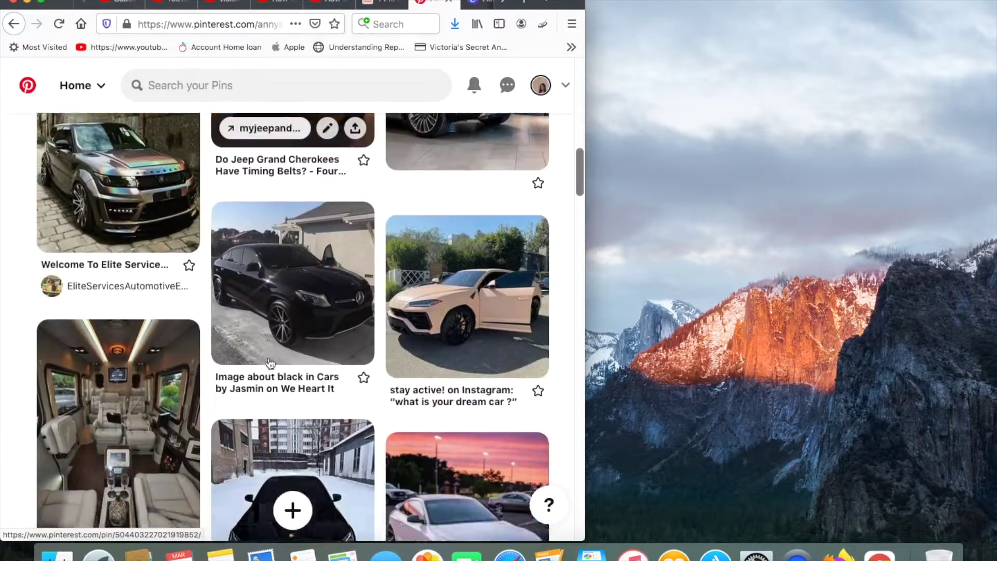
scroll(306, 311, "down", 4)
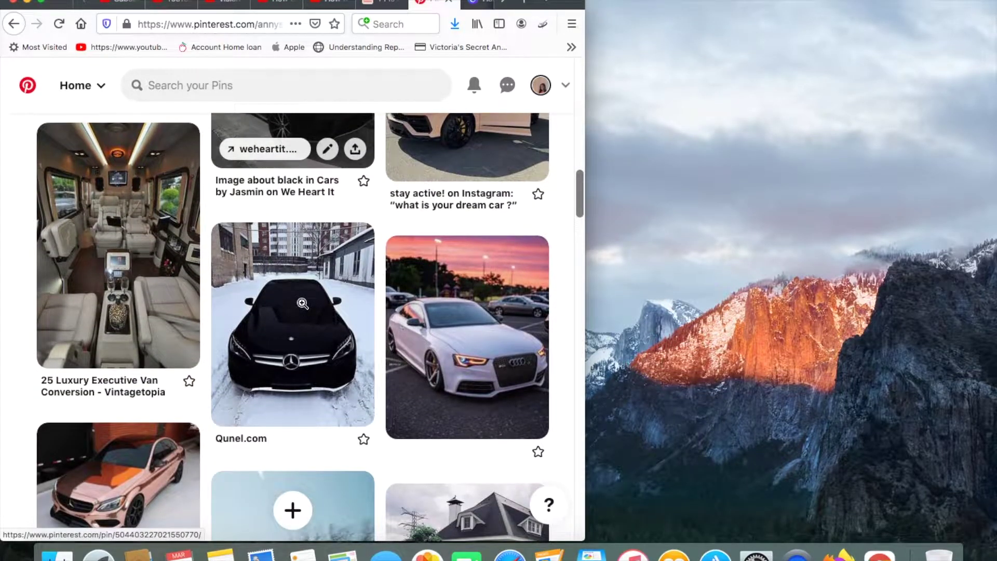
Save the image of the dark red Range Rover in the snow to the desktop and return to the Cars board.
scroll(423, 385, "down", 5)
scroll(423, 385, "down", 16)
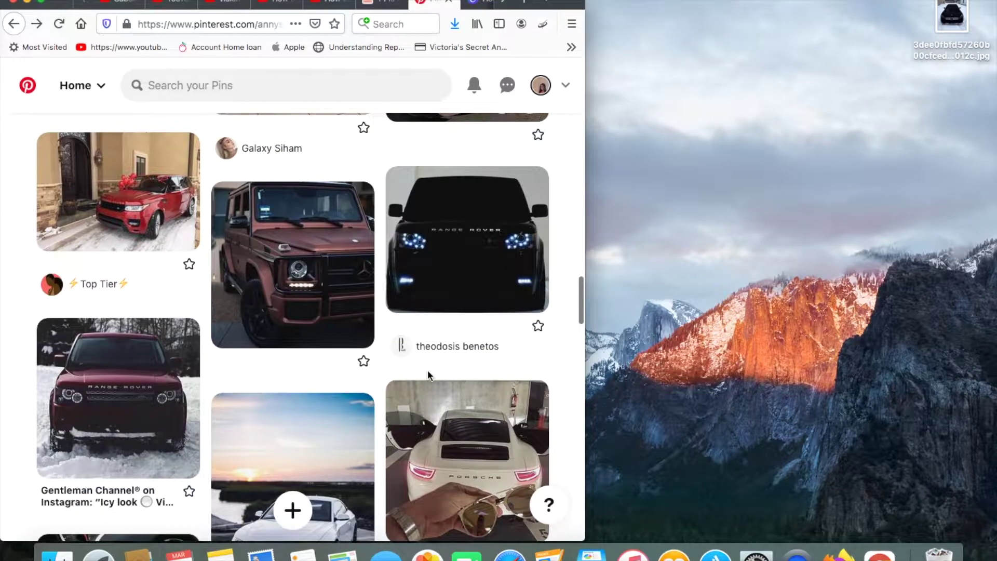
left_click(108, 395)
left_click_drag(323, 267, 894, 169)
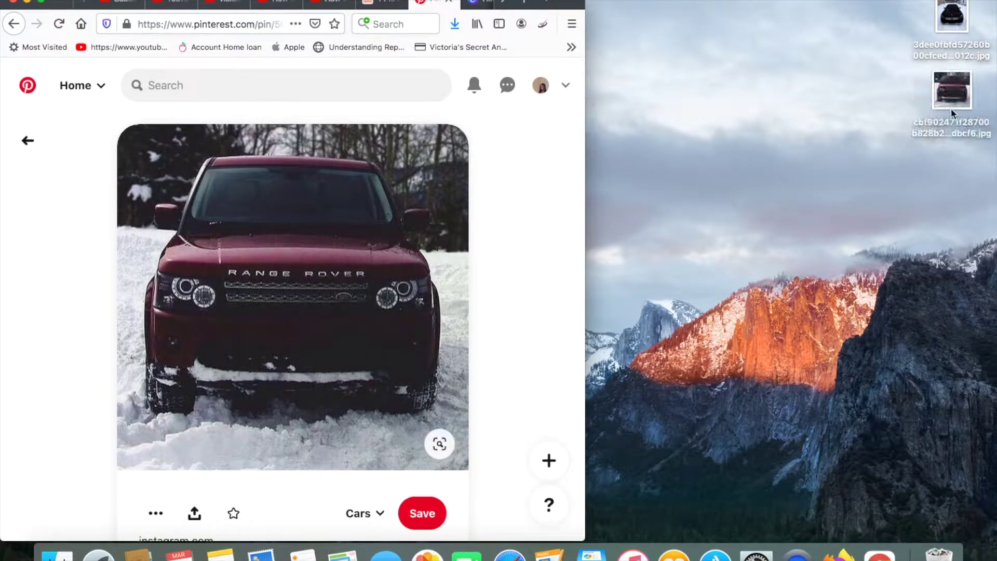
left_click(27, 140)
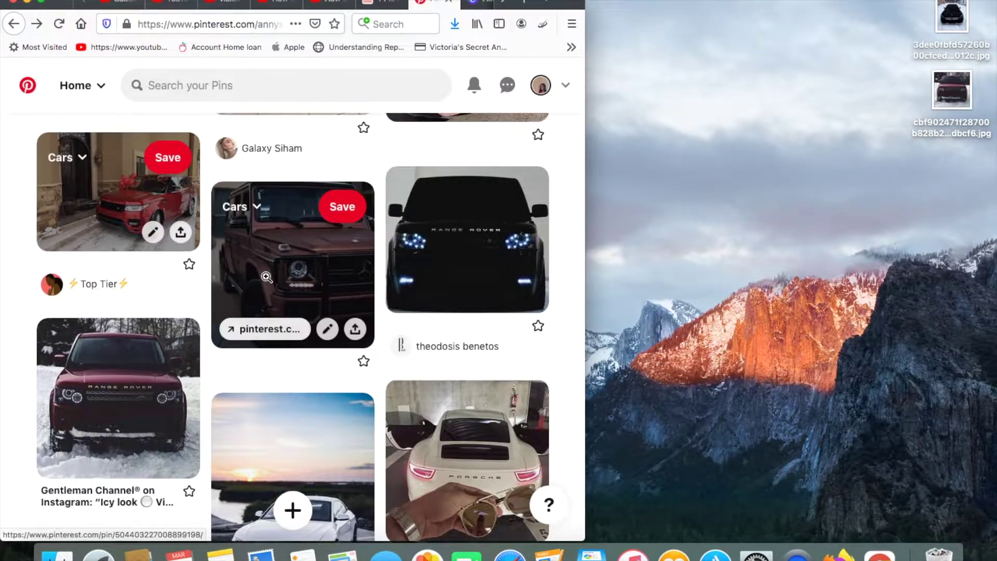
Try to save the image of the black Audi on the snowy driveway to the desktop and return to the Cars board.
scroll(326, 294, "down", 2)
scroll(326, 294, "down", 6)
scroll(325, 294, "up", 2)
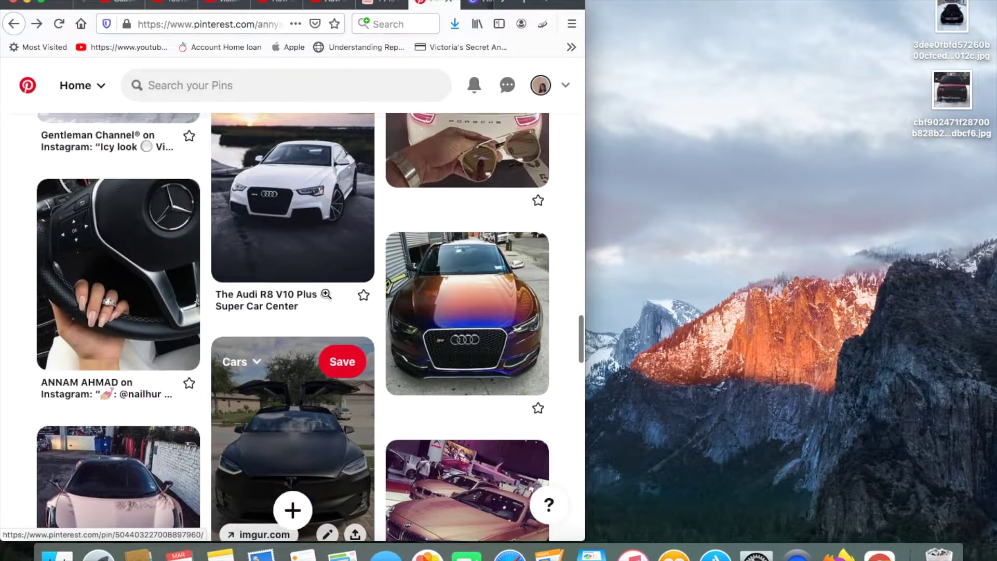
scroll(326, 294, "down", 7)
scroll(326, 294, "down", 6)
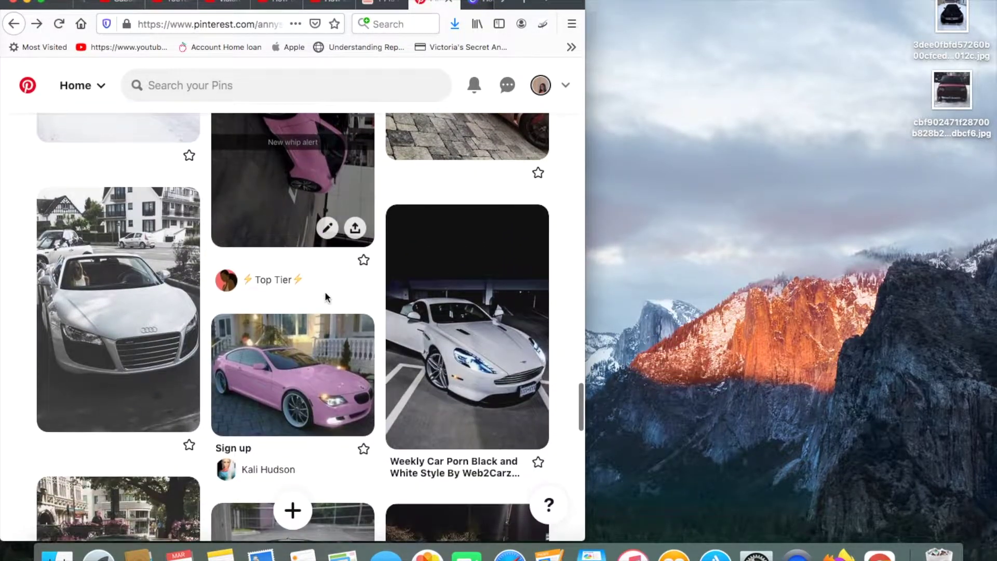
scroll(325, 294, "up", 7)
left_click(119, 337)
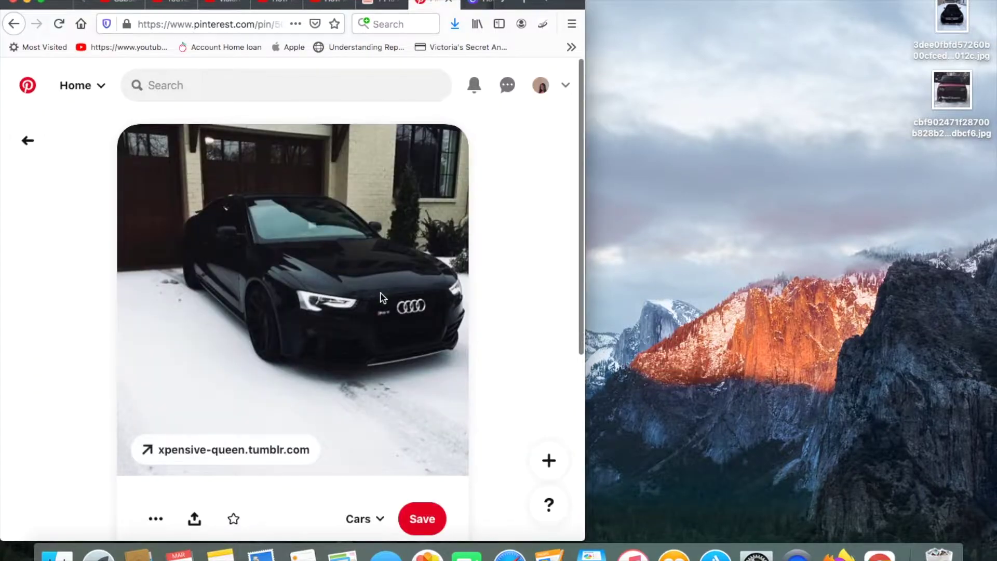
left_click_drag(821, 174, 826, 177)
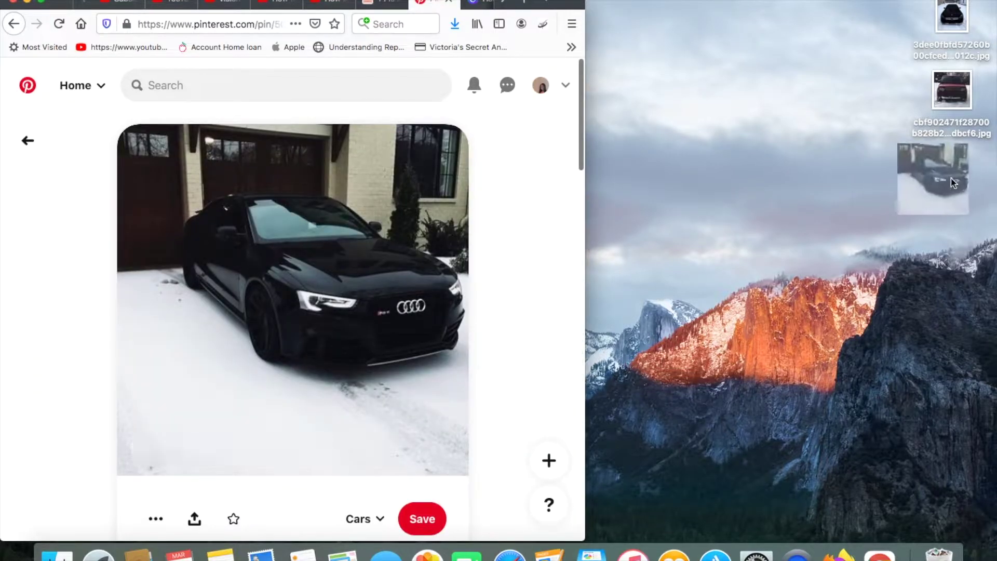
left_click(29, 141)
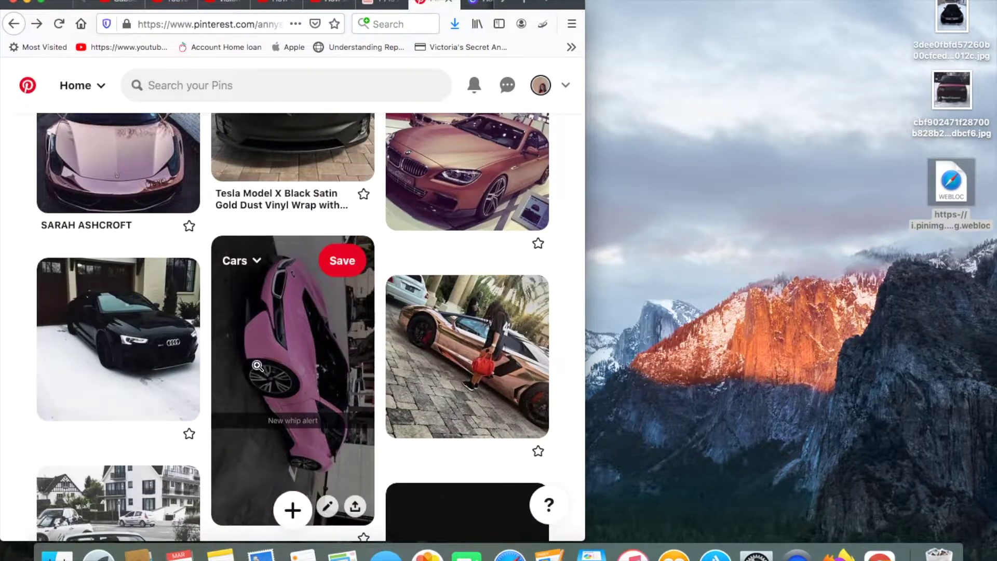
Save the white Jeep Grand Cherokee sunset image from the Cars board to the desktop and place the black Audi image below it.
scroll(291, 384, "down", 5)
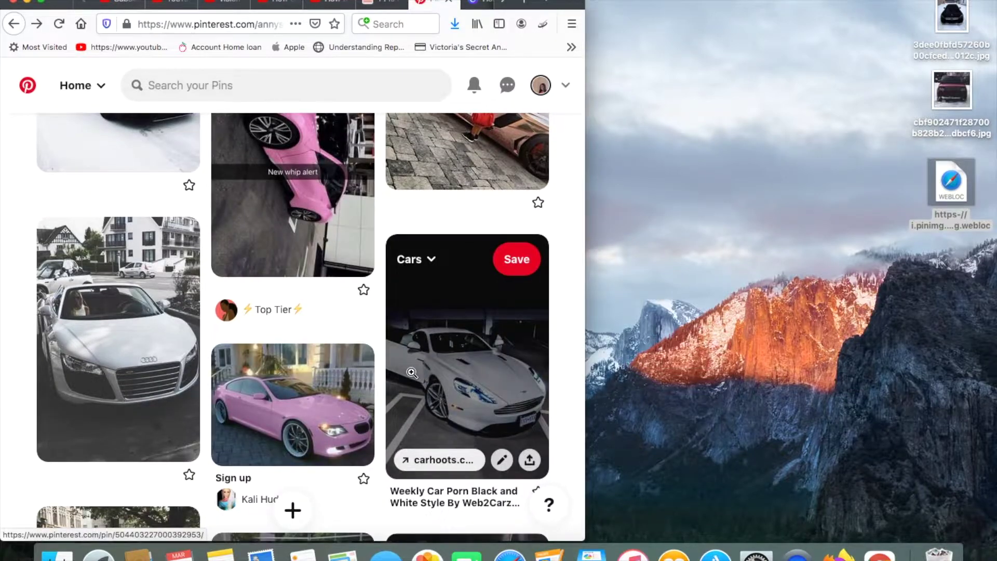
scroll(412, 373, "down", 10)
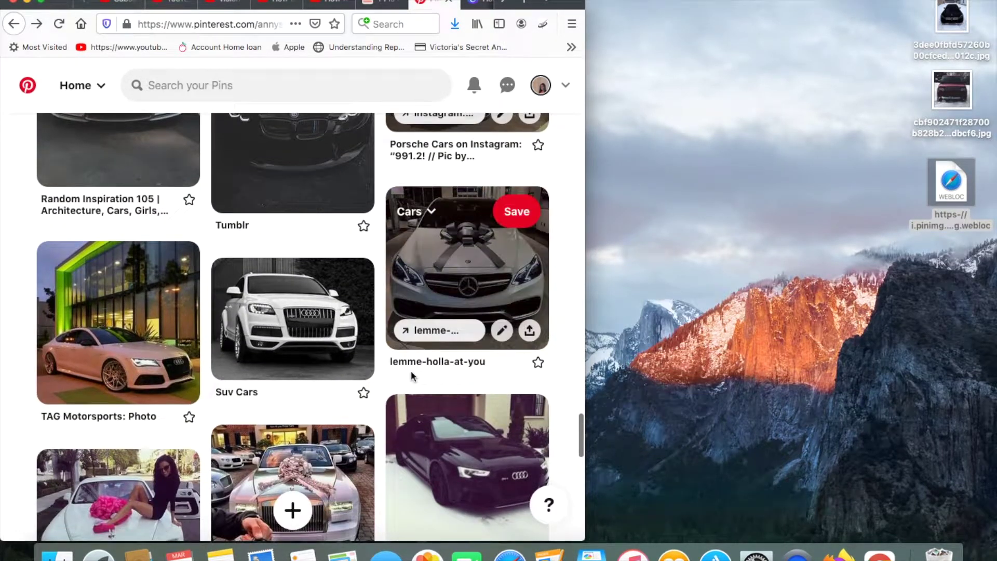
scroll(411, 373, "down", 10)
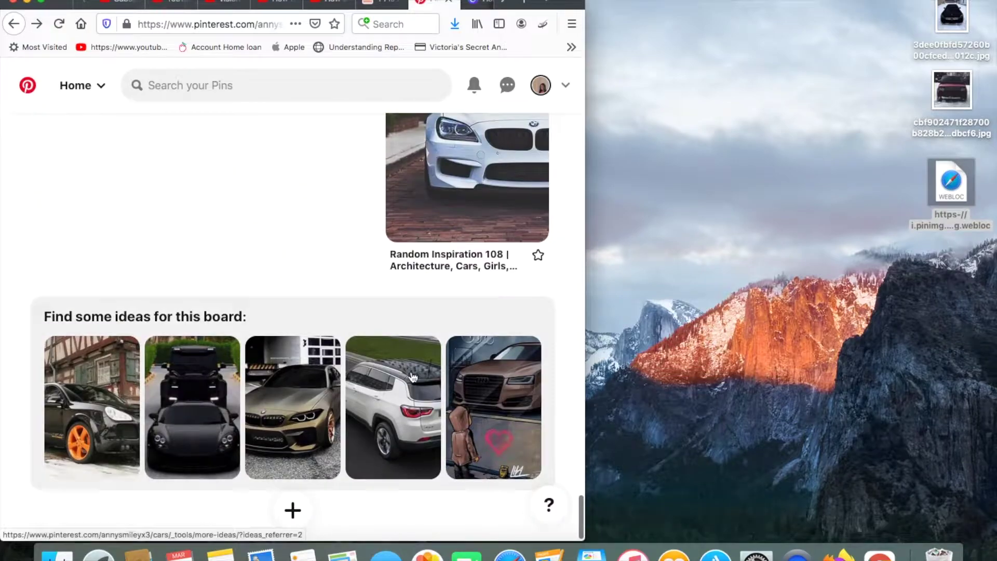
left_click(413, 376)
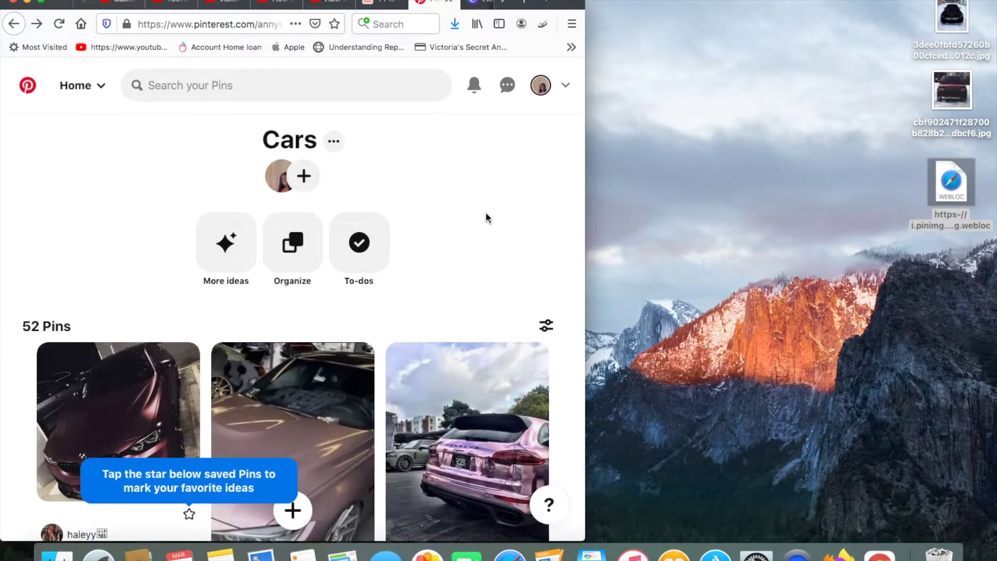
scroll(485, 214, "down", 5)
scroll(309, 412, "down", 5)
left_click(309, 412)
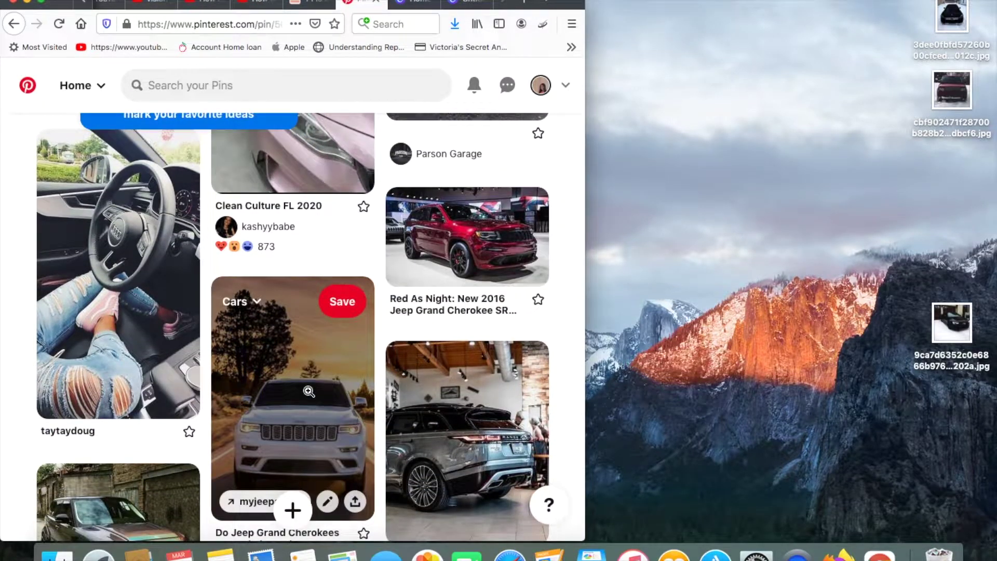
left_click_drag(340, 311, 962, 187)
left_click_drag(955, 337, 953, 255)
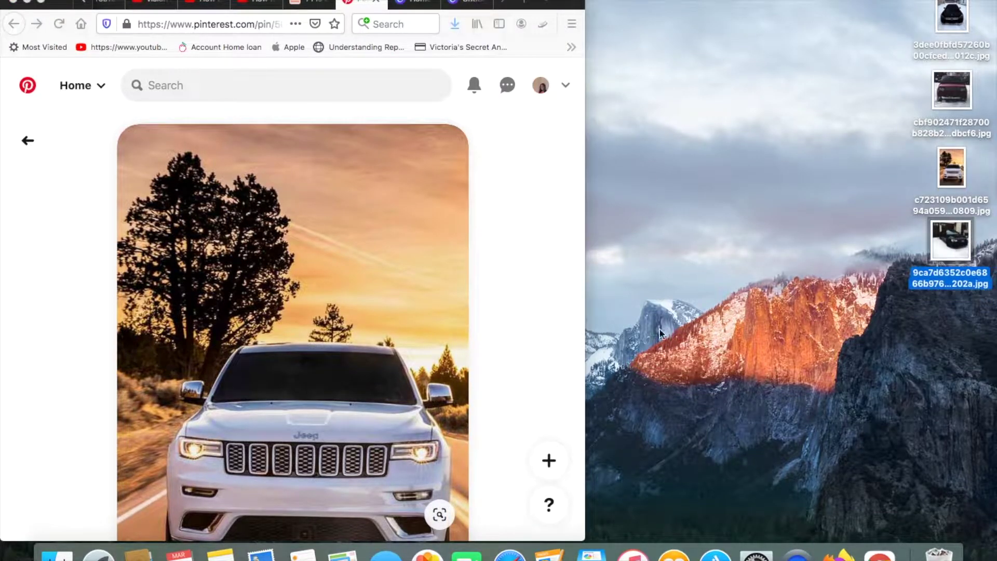
Save the image of the peach SUV with its door open below the Audi image on the desktop and return to the Cars board.
left_click(30, 142)
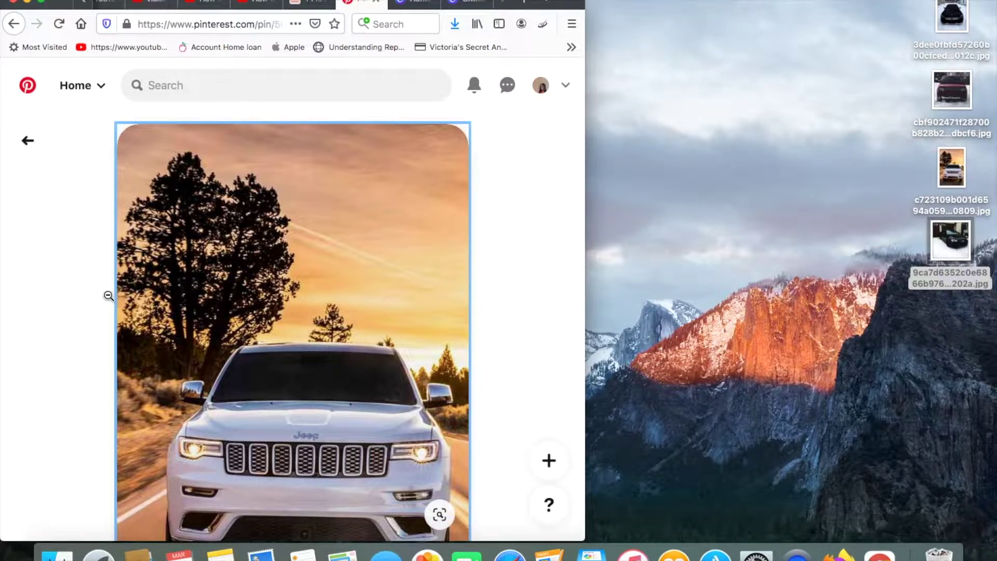
left_click(28, 151)
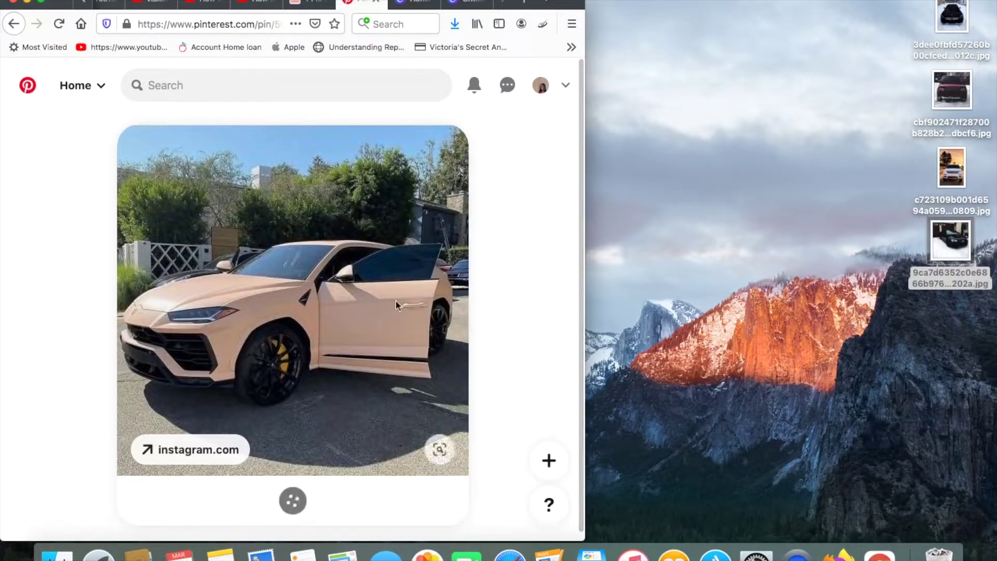
left_click_drag(421, 251, 968, 331)
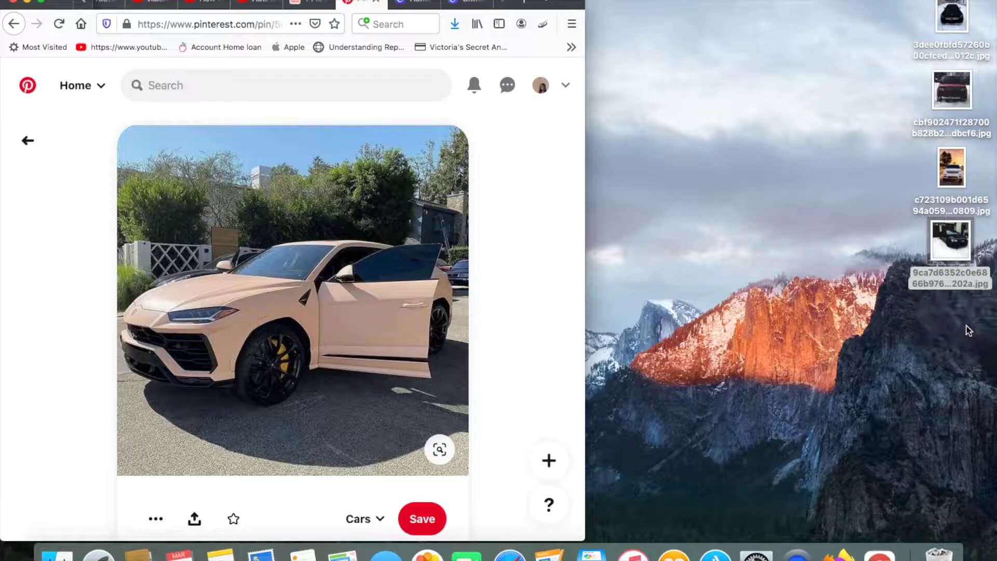
left_click(17, 21)
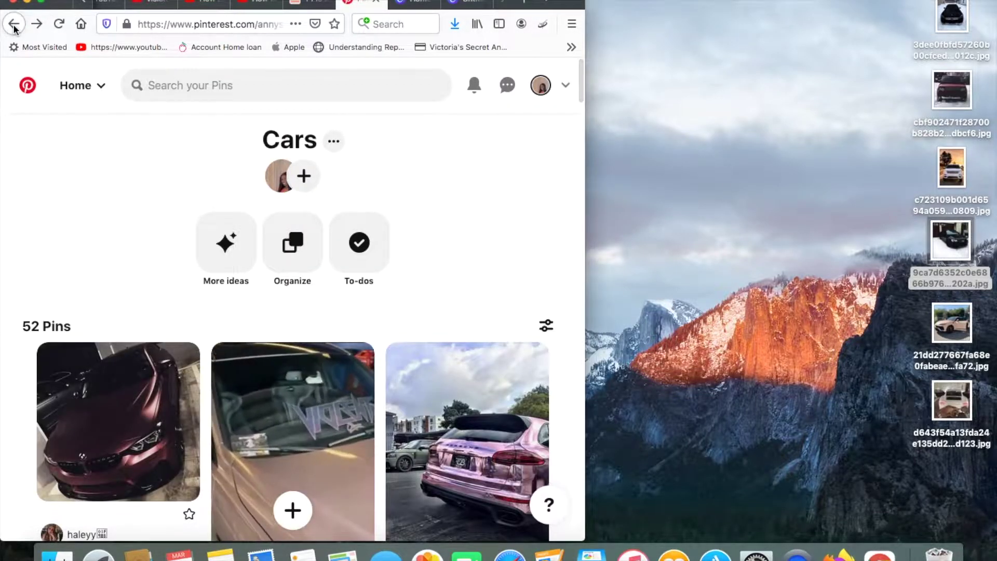
Open the Houses board from the saved boards and look through its photos, viewing the brick house with the wet driveway.
left_click(14, 25)
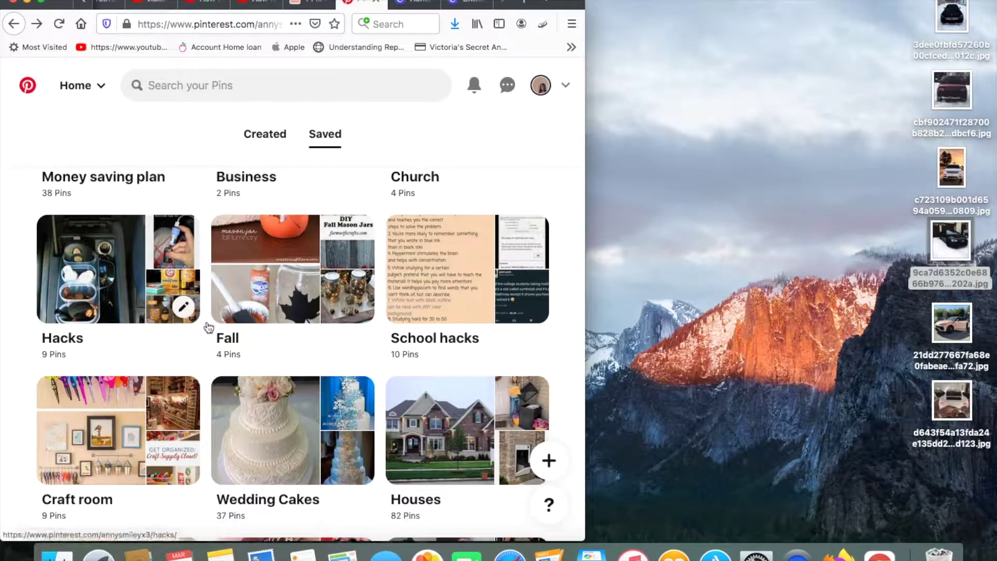
left_click(431, 439)
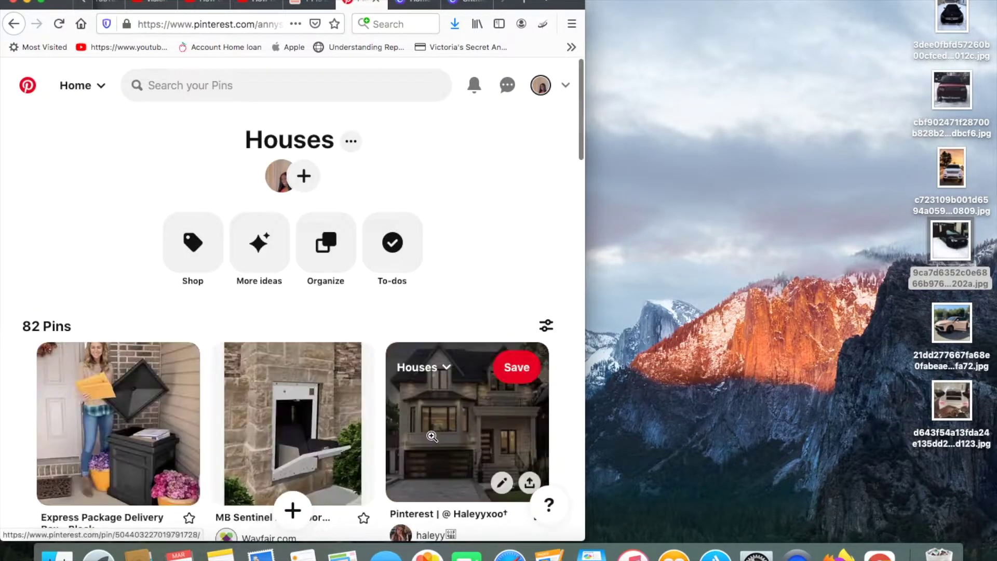
scroll(432, 436, "down", 5)
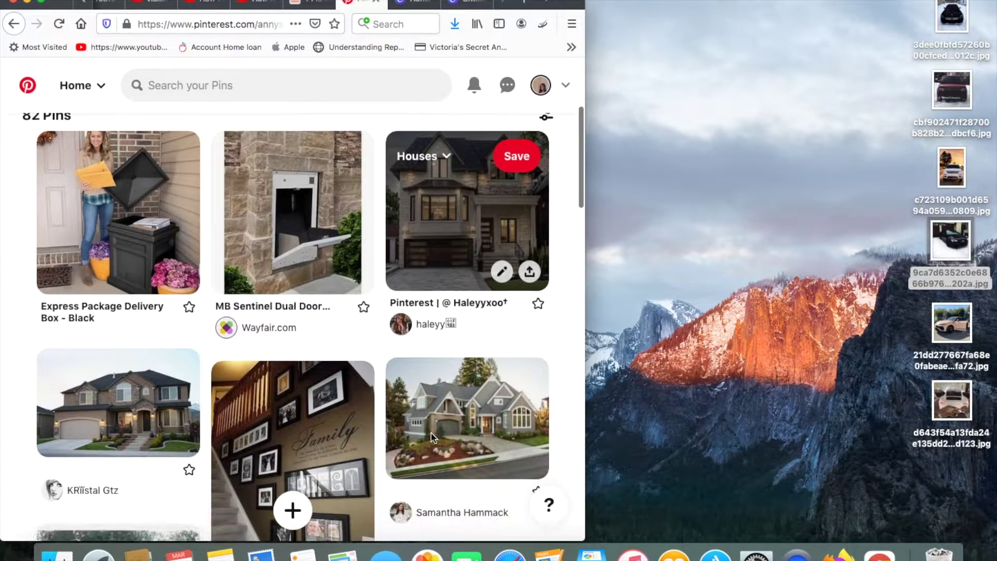
scroll(431, 433, "down", 6)
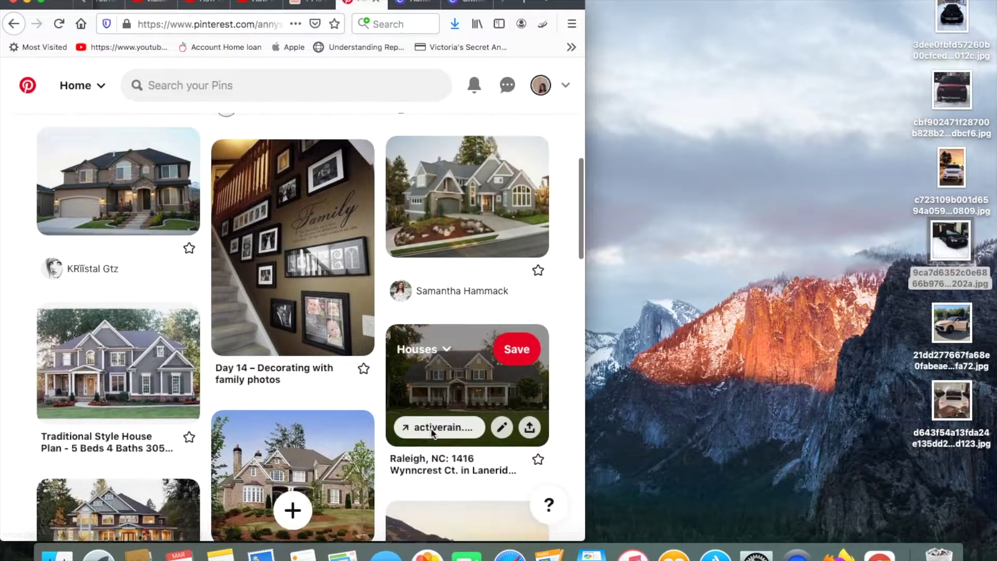
scroll(345, 392, "down", 8)
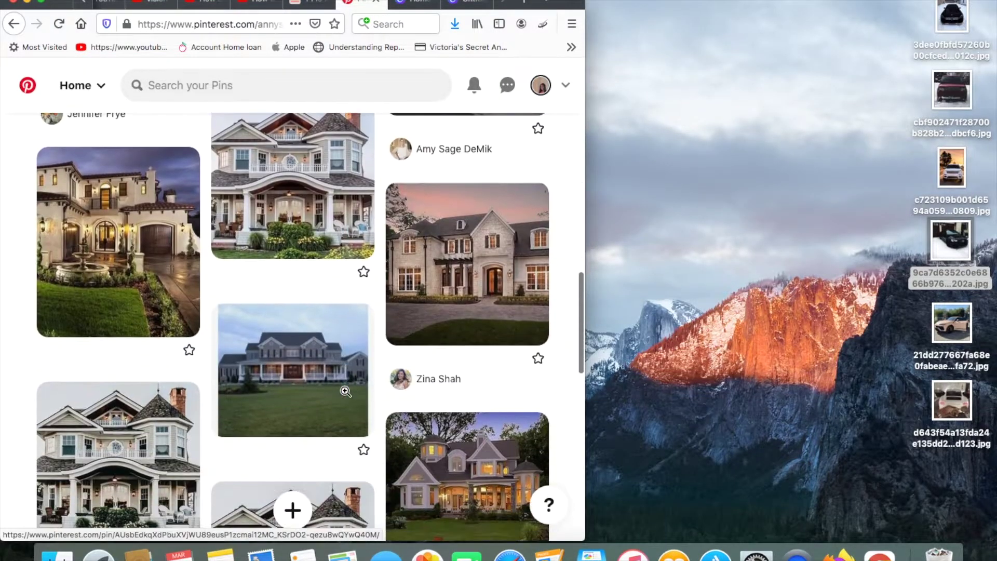
scroll(345, 391, "down", 6)
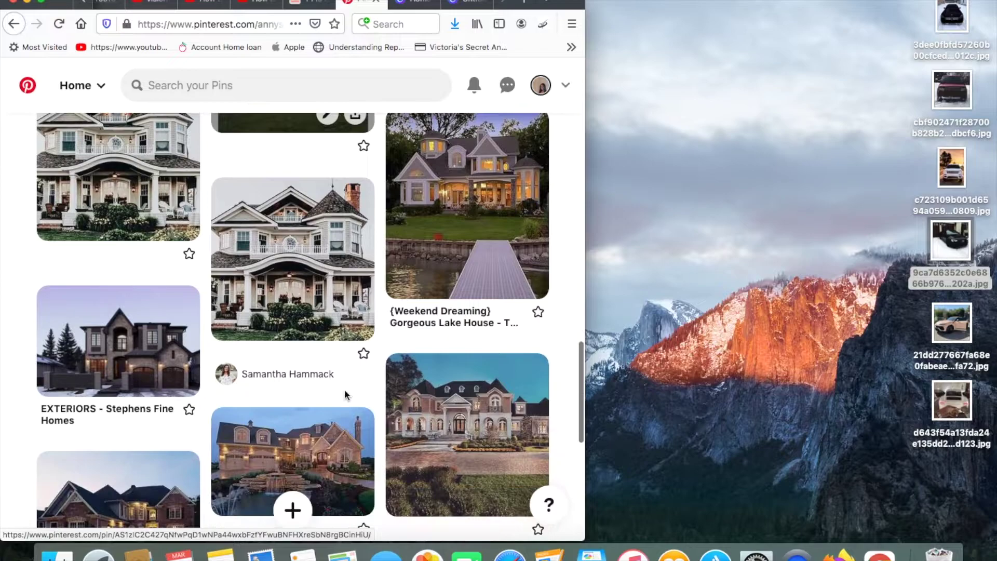
scroll(346, 395, "down", 8)
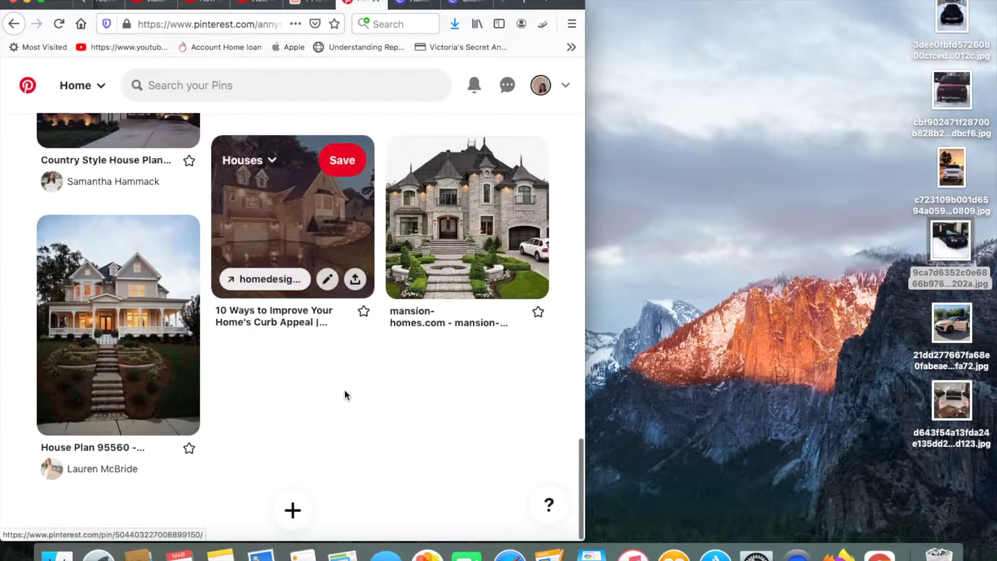
scroll(345, 393, "up", 4)
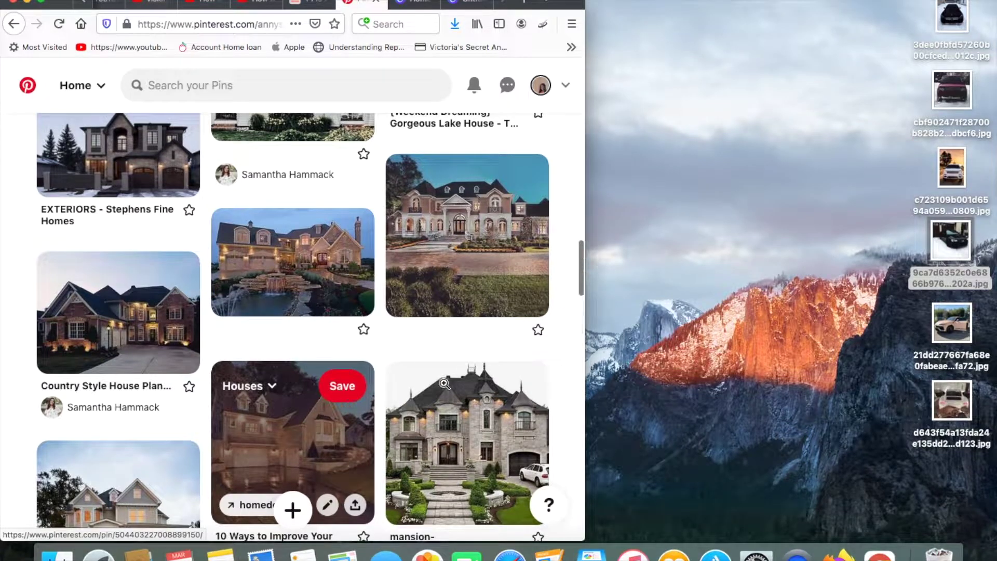
left_click(297, 428)
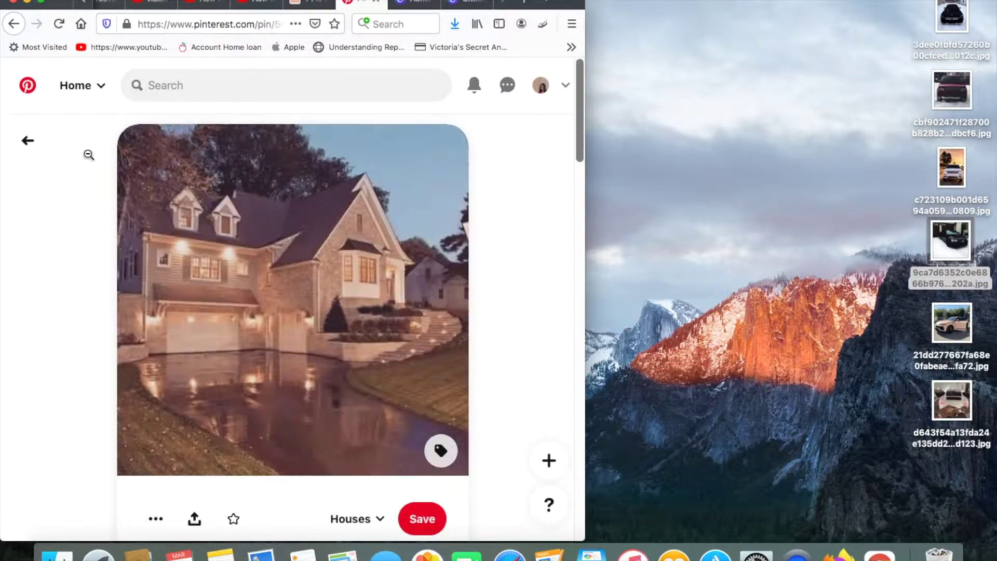
left_click(34, 141)
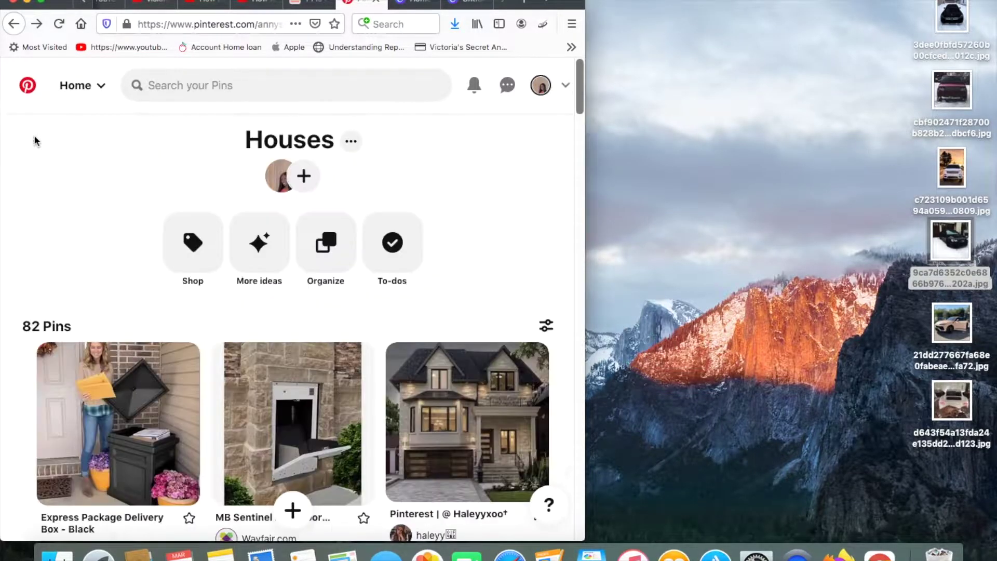
Save the image of the brick-and-white mansion under the teal sky to the desktop and return to the Houses board.
scroll(288, 285, "up", 2)
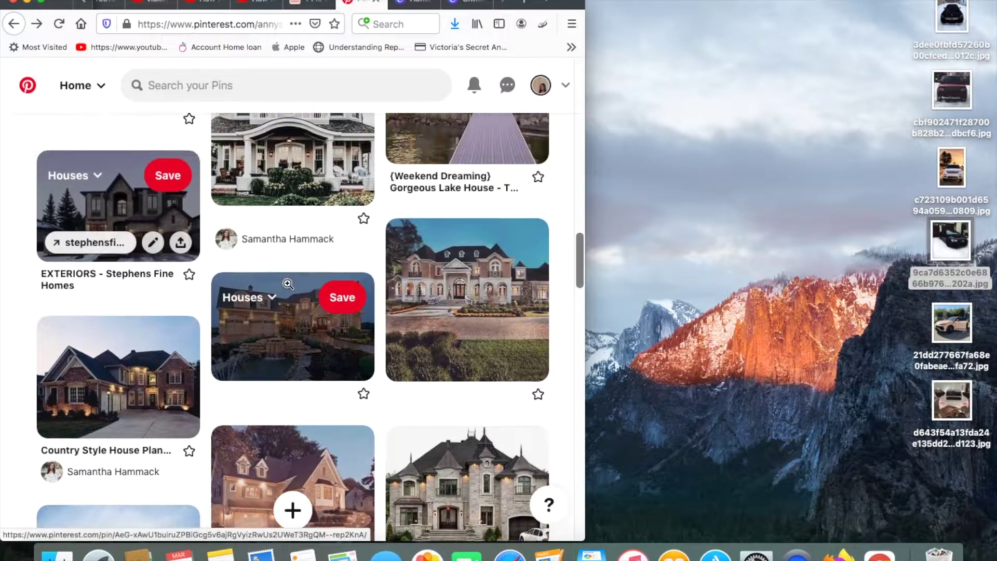
left_click(486, 319)
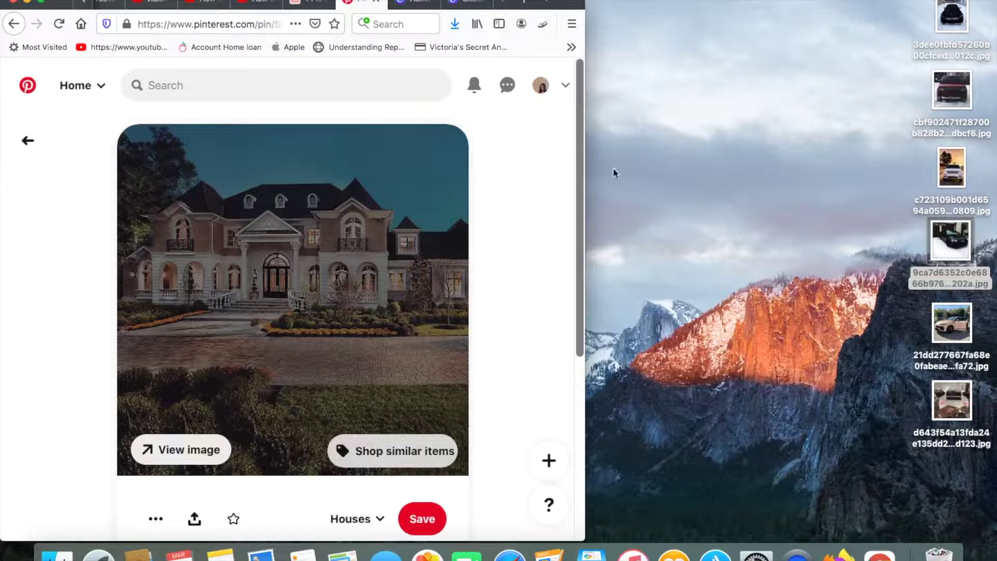
left_click_drag(778, 98, 910, 24)
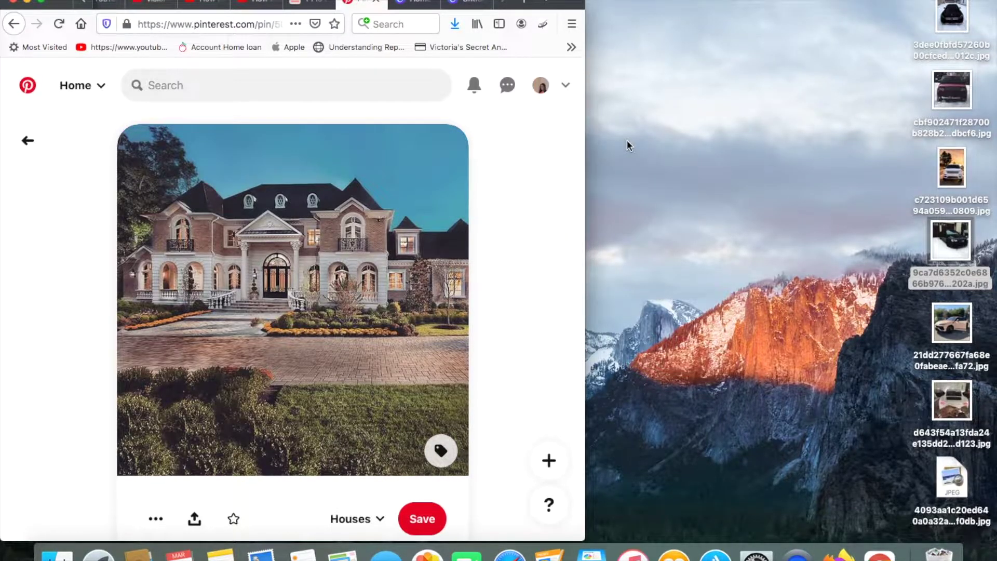
left_click(35, 147)
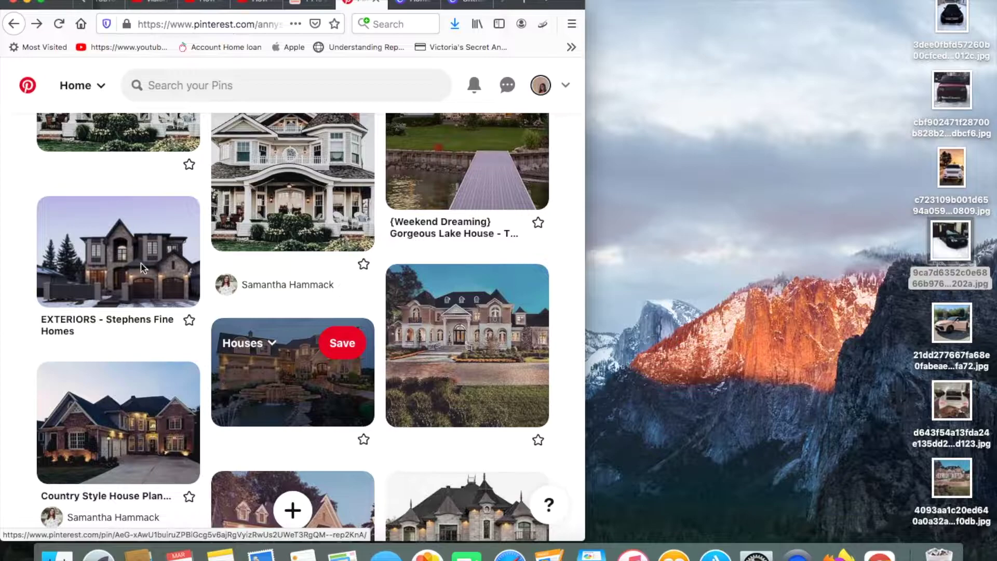
Save the "EXTERIORS - Stephens Fine Homes" image at the top of a new desktop column and return to the Houses board.
left_click(154, 283)
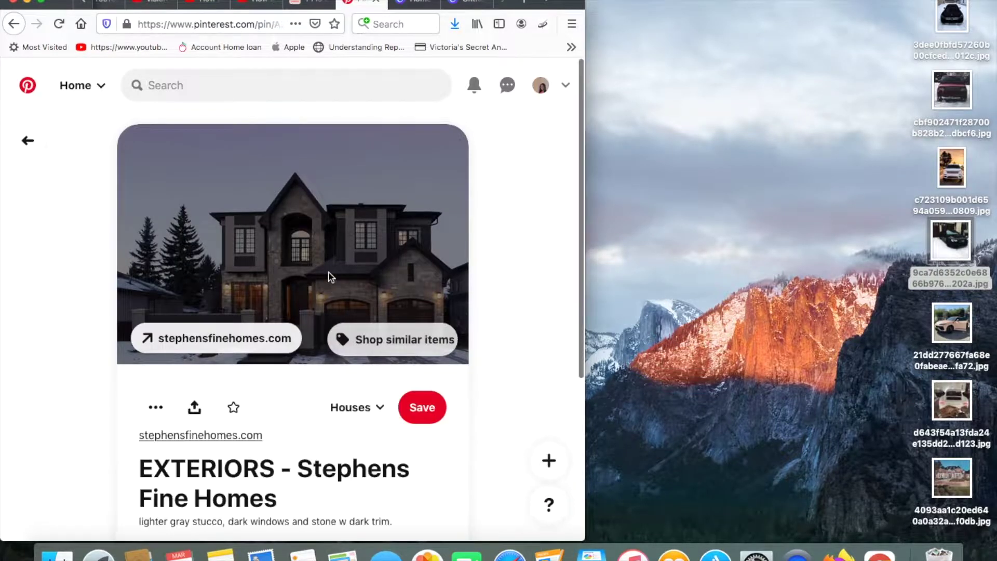
left_click_drag(382, 252, 830, 115)
left_click_drag(877, 47, 881, 44)
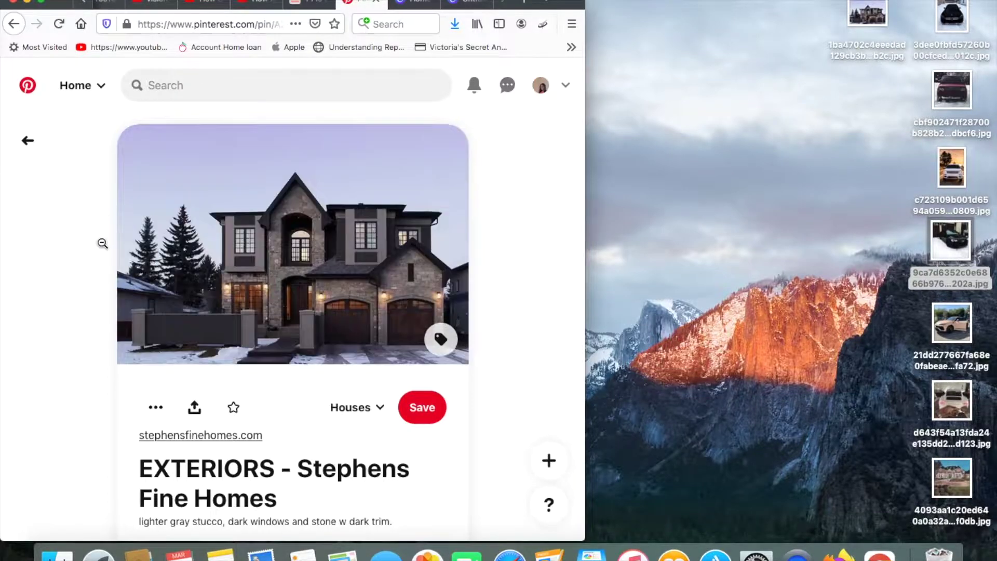
left_click(28, 141)
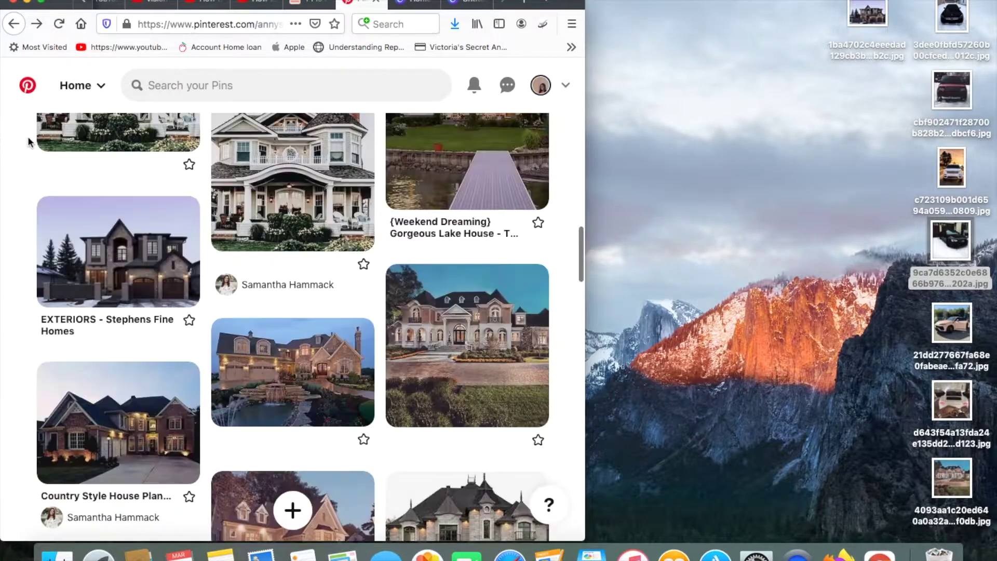
Save the image of the house in front of the mountains below the Stephens Fine Homes image on the desktop.
scroll(246, 301, "up", 5)
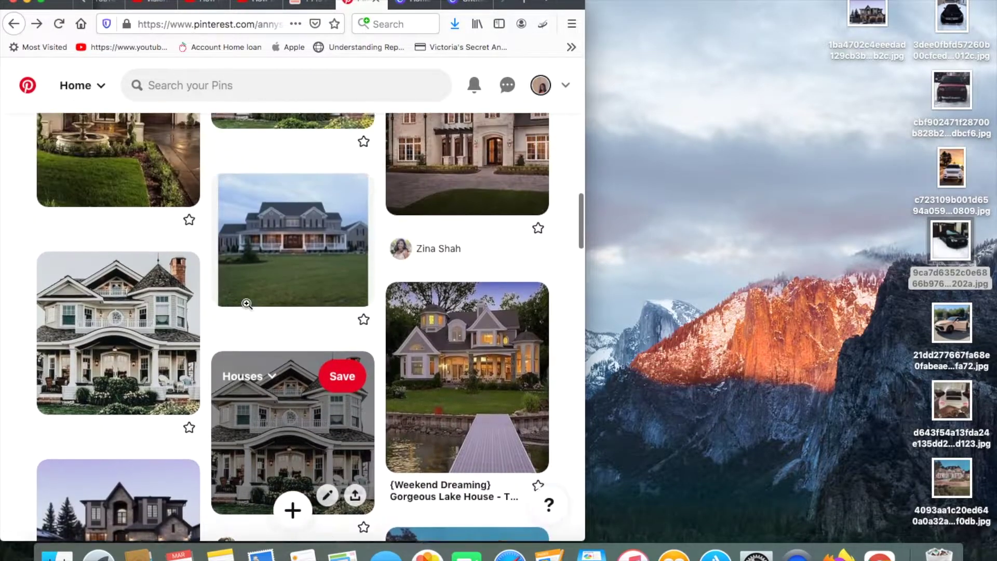
scroll(246, 301, "up", 5)
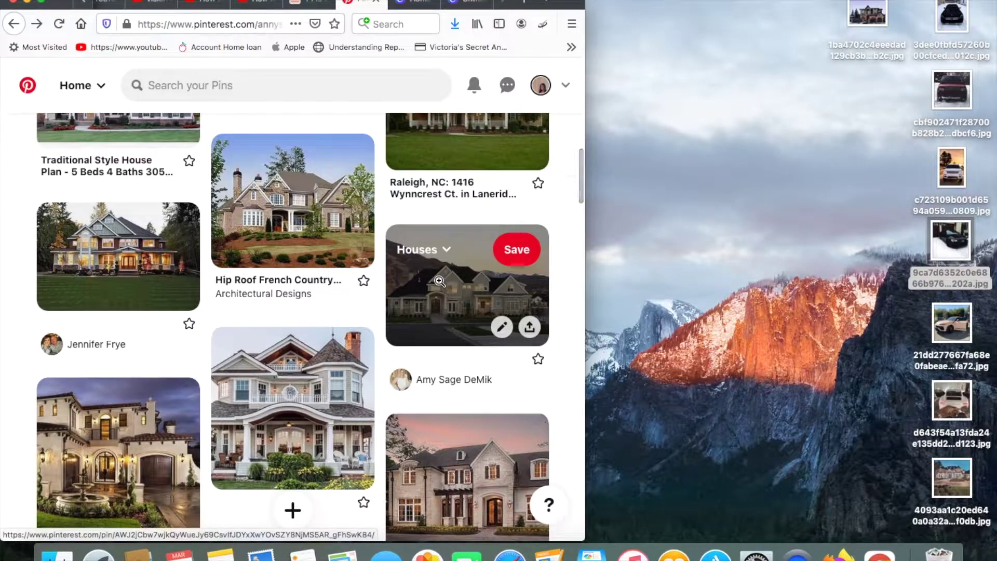
left_click(439, 284)
left_click_drag(707, 143, 881, 97)
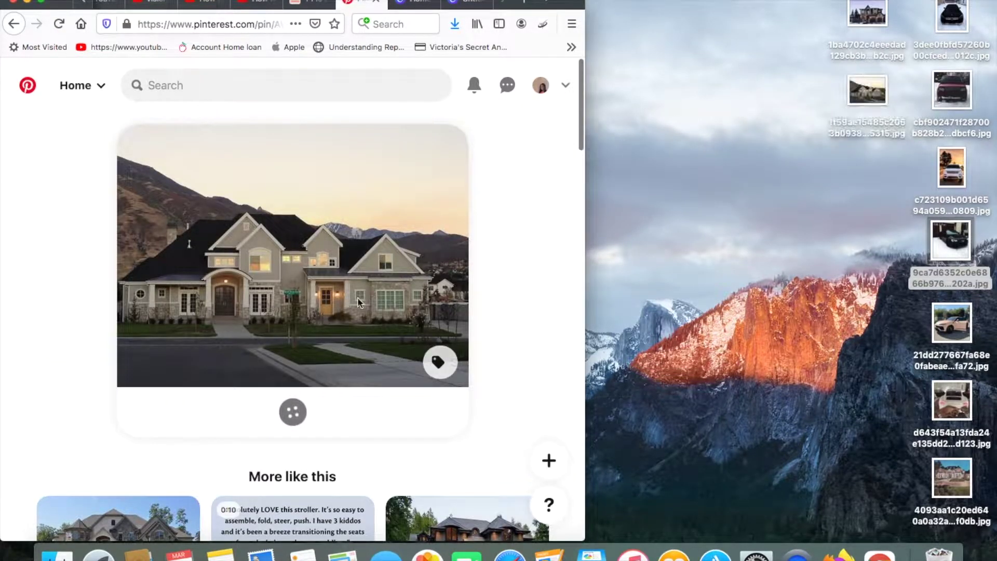
Search Pinterest for "apartments".
left_click(151, 83)
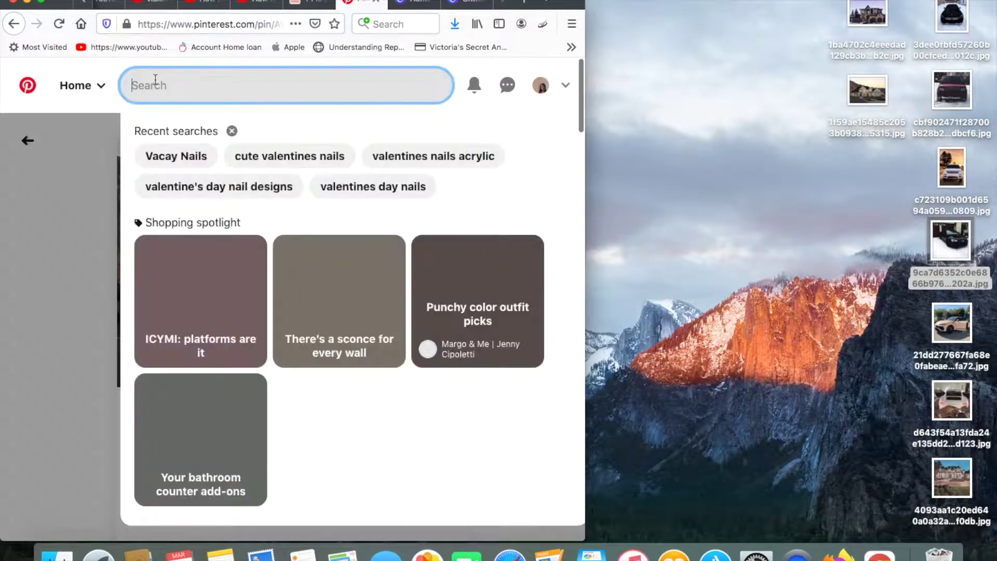
type("apartments")
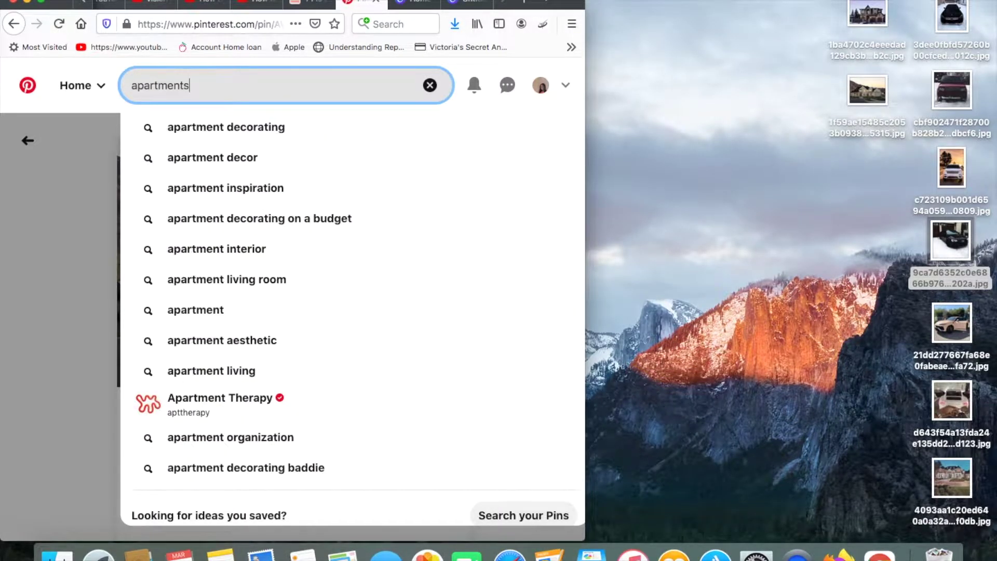
key("Return")
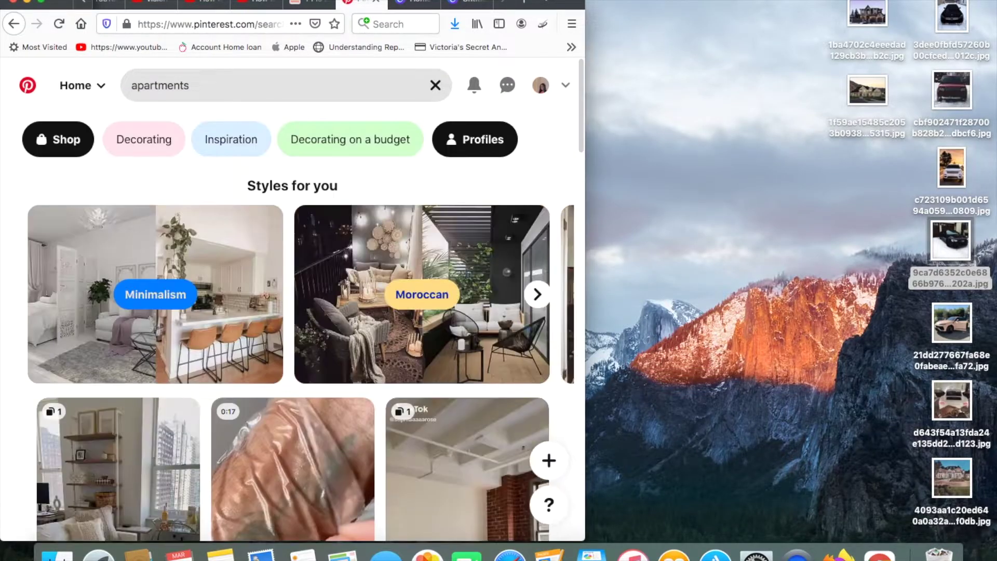
Save the grey sofa living room image from the "Sofá modular" pin to the desktop and return to the apartments results.
scroll(215, 288, "down", 10)
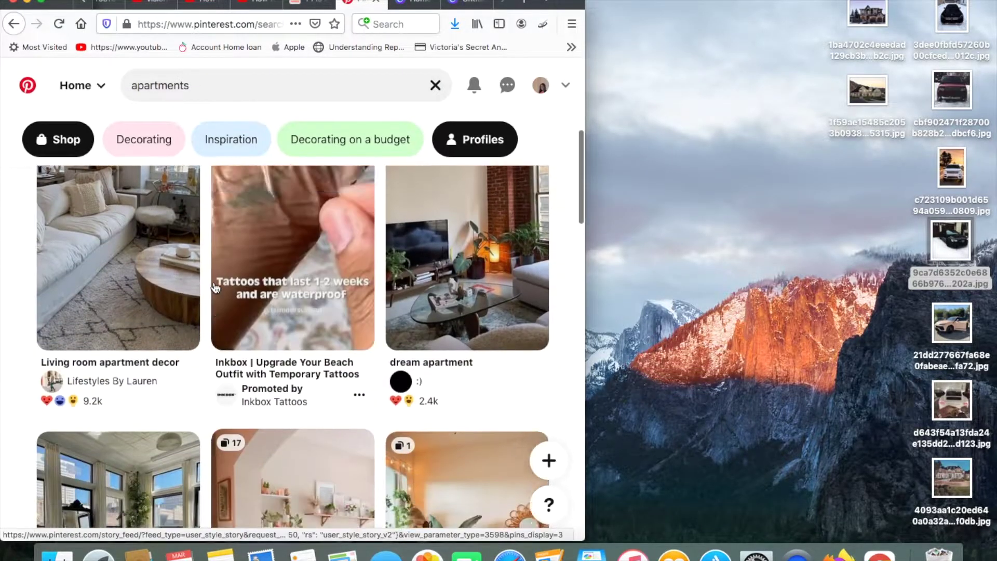
scroll(214, 284, "down", 3)
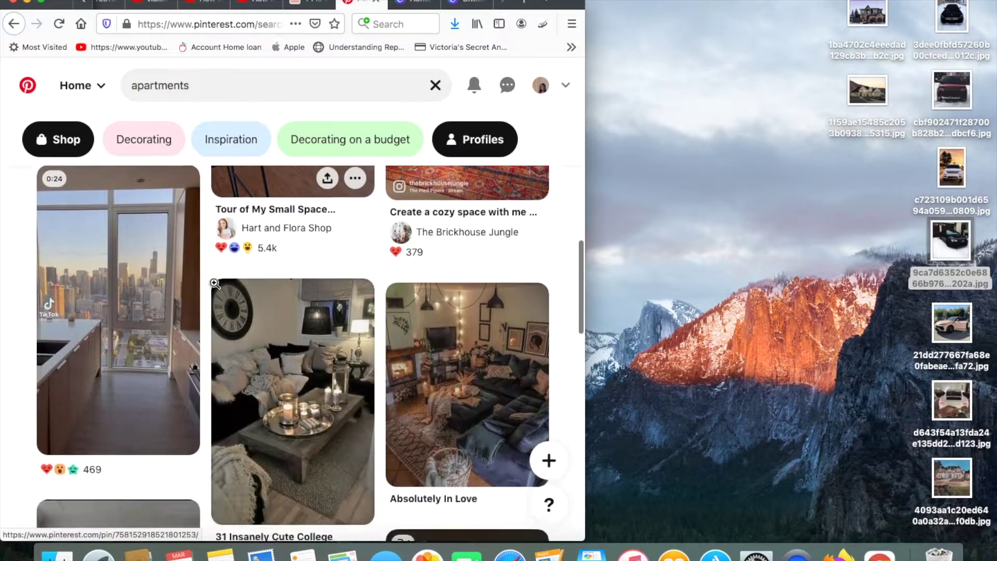
scroll(171, 314, "down", 3)
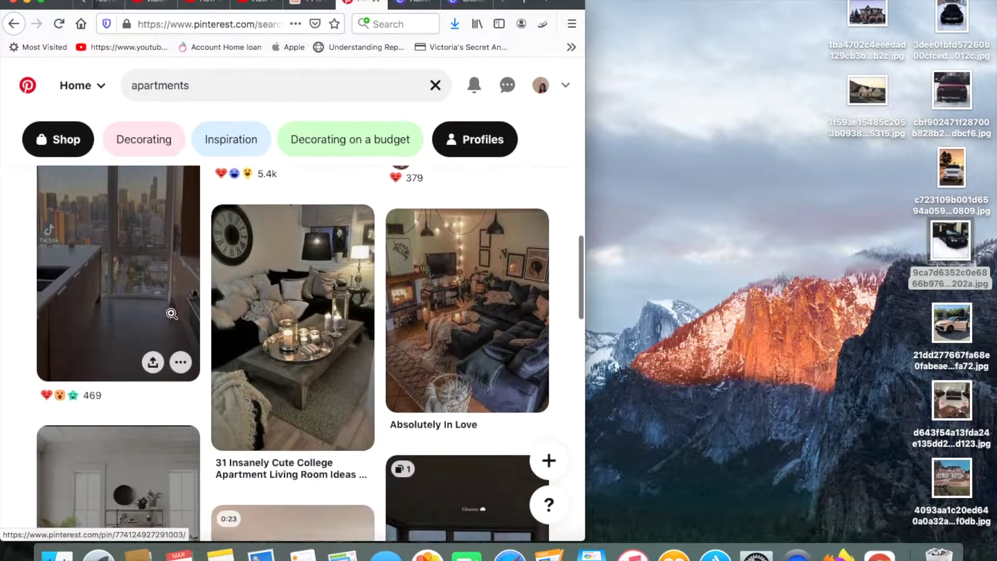
scroll(154, 305, "down", 10)
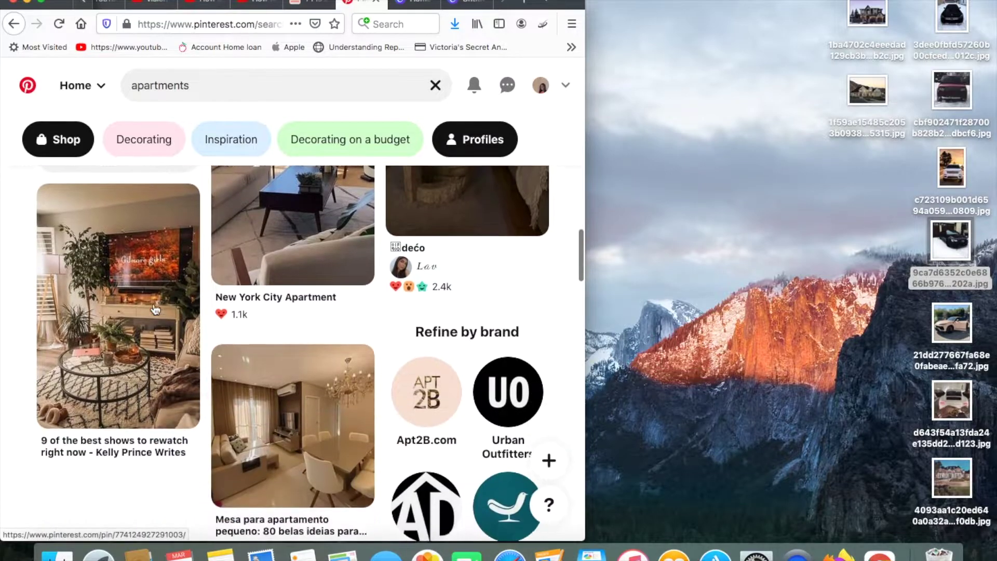
scroll(154, 311, "down", 15)
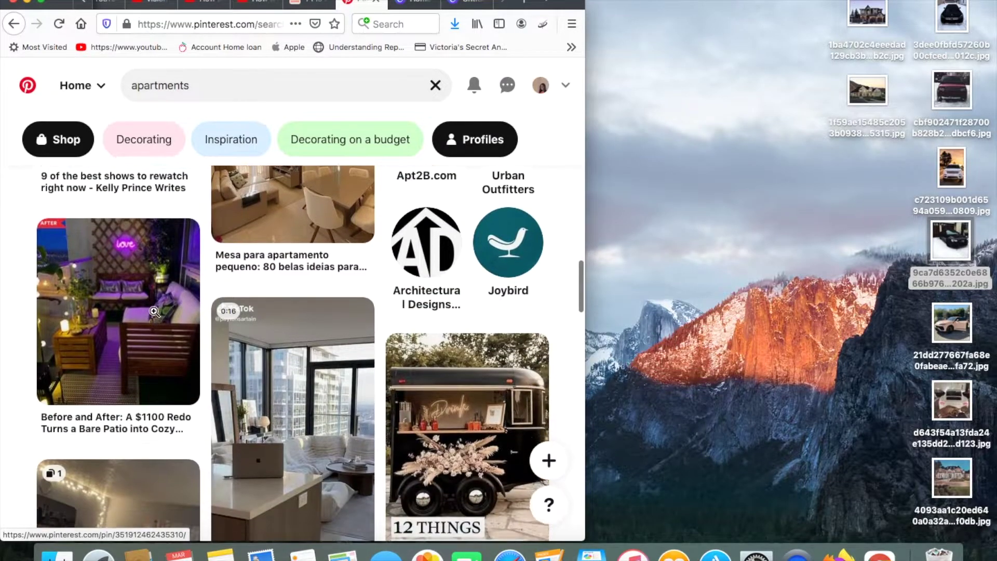
scroll(154, 311, "down", 4)
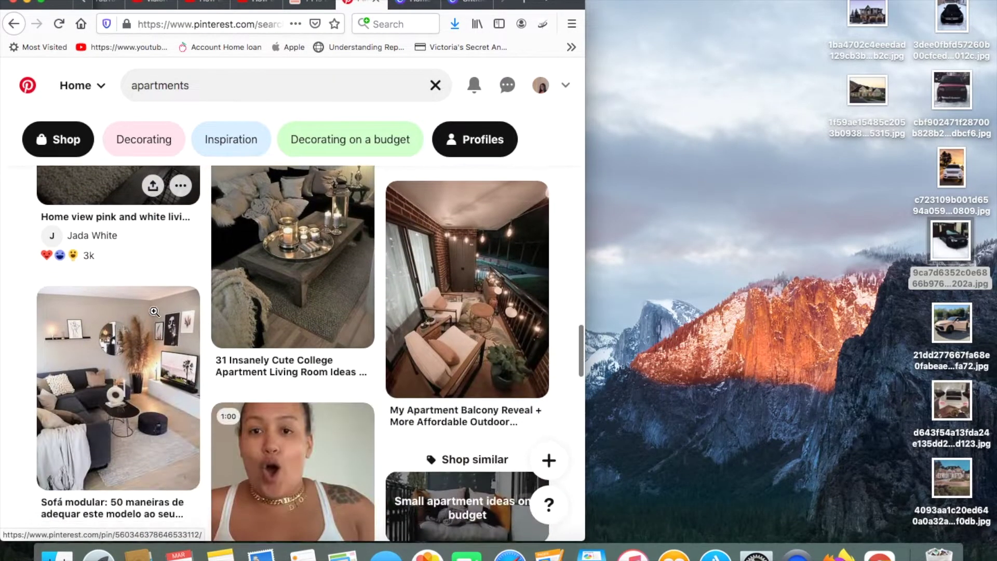
scroll(193, 290, "down", 5)
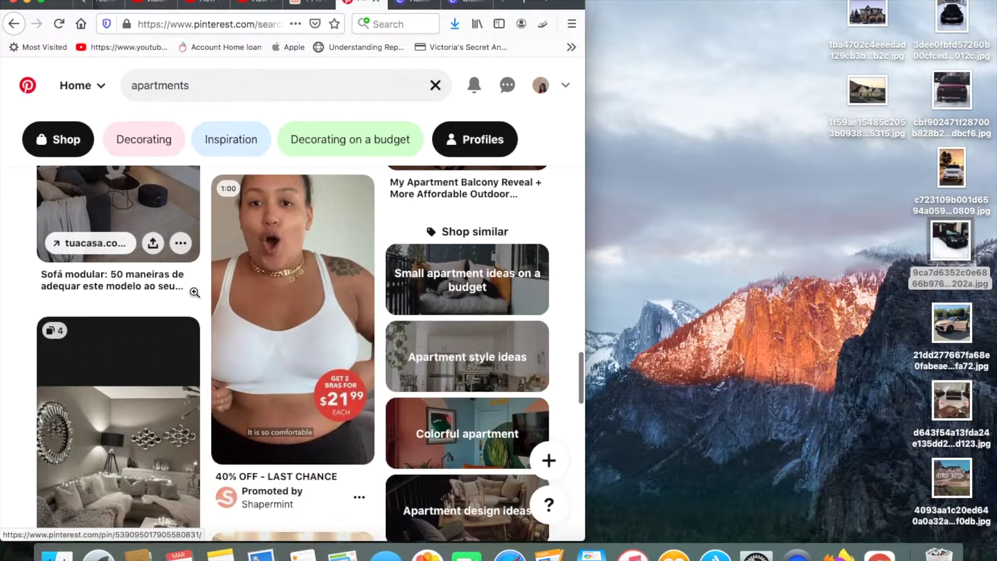
scroll(193, 282, "up", 1)
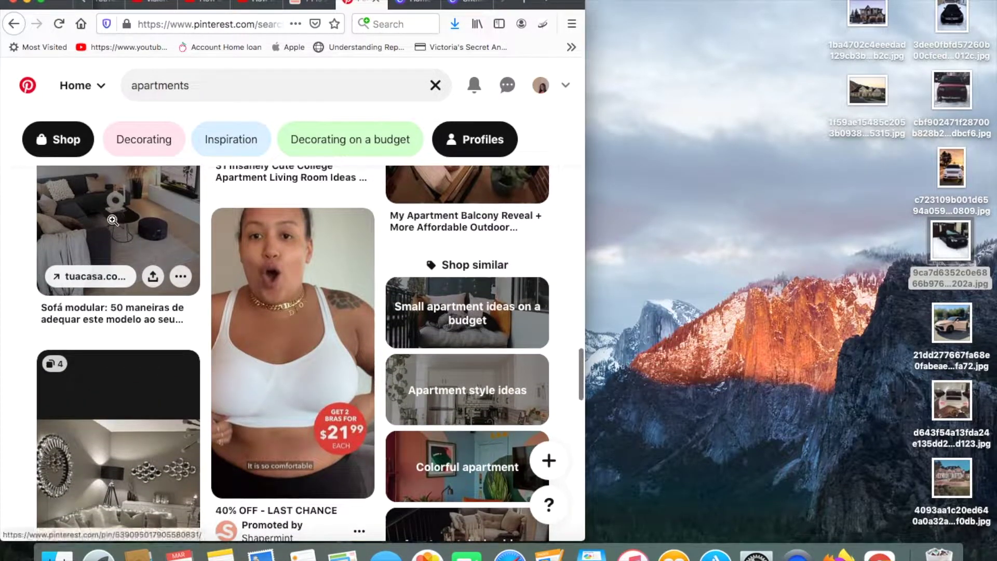
left_click(356, 326)
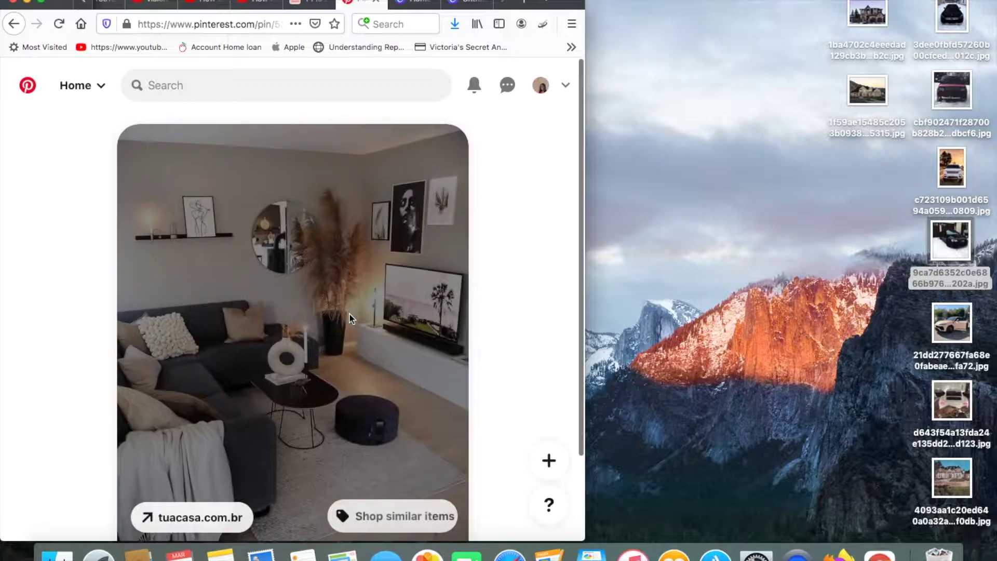
left_click_drag(353, 313, 625, 225)
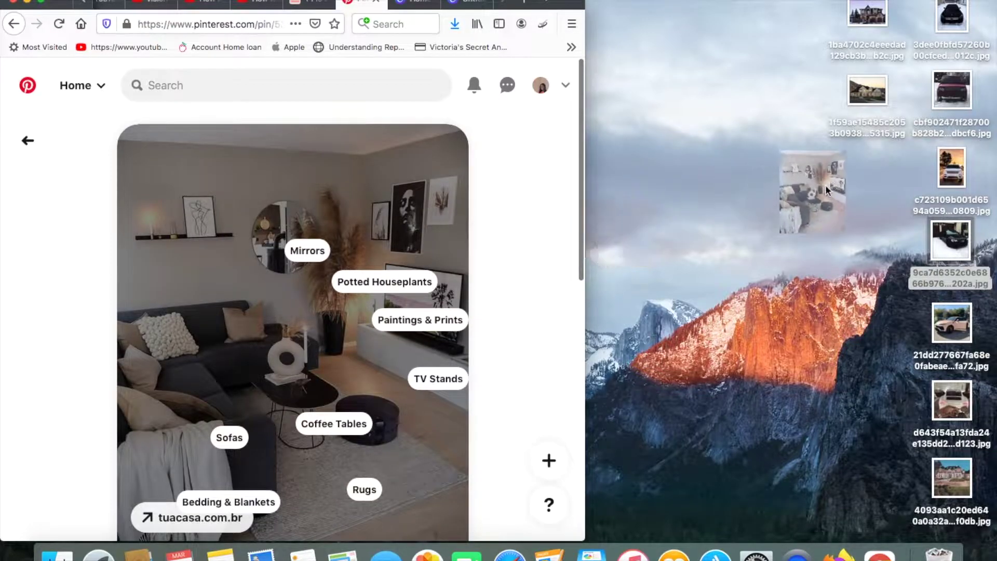
left_click_drag(867, 179, 869, 179)
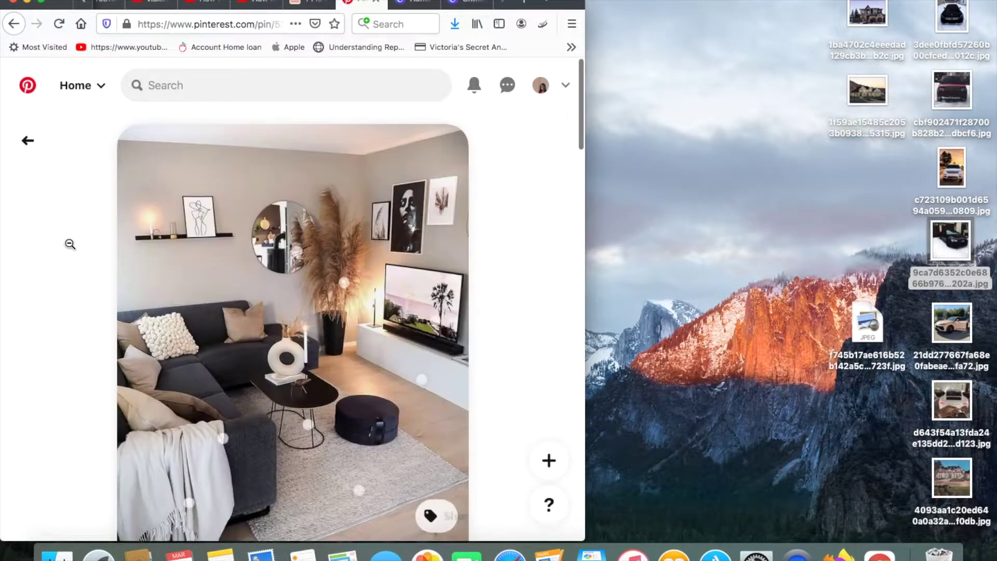
left_click(26, 147)
scroll(183, 362, "down", 10)
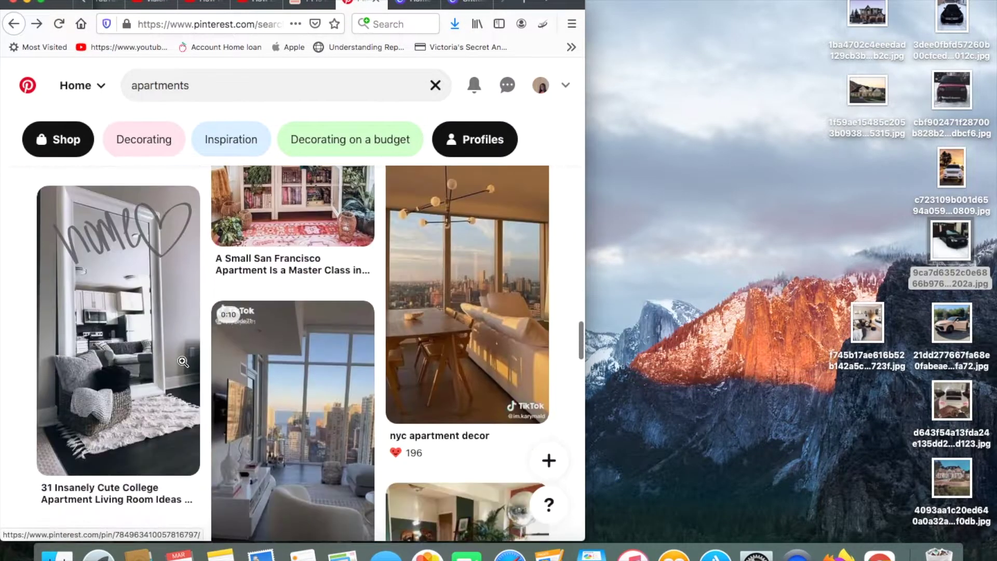
View the "Follow for more" skyline bedroom pin from the apartments results and go back.
scroll(182, 362, "down", 10)
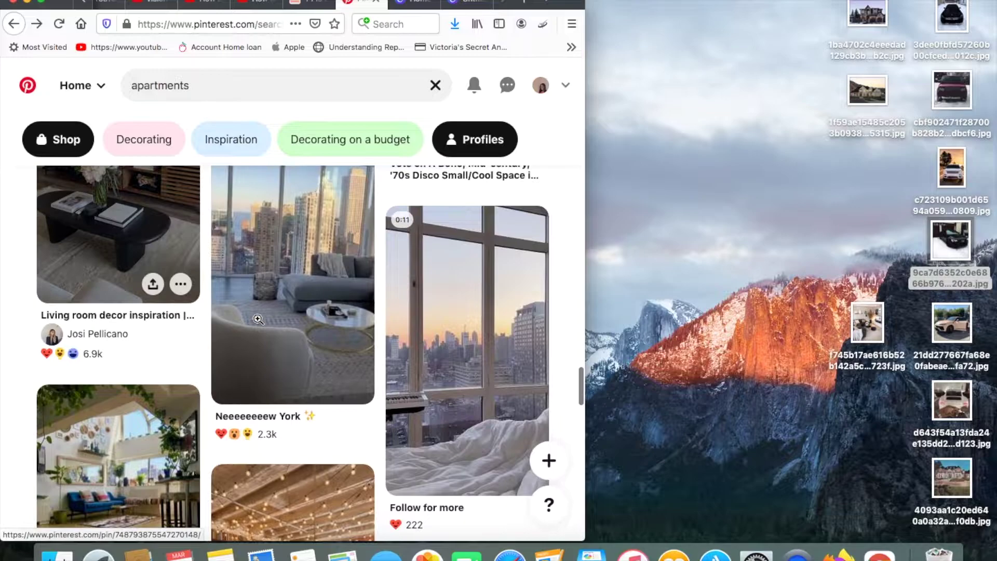
left_click(467, 330)
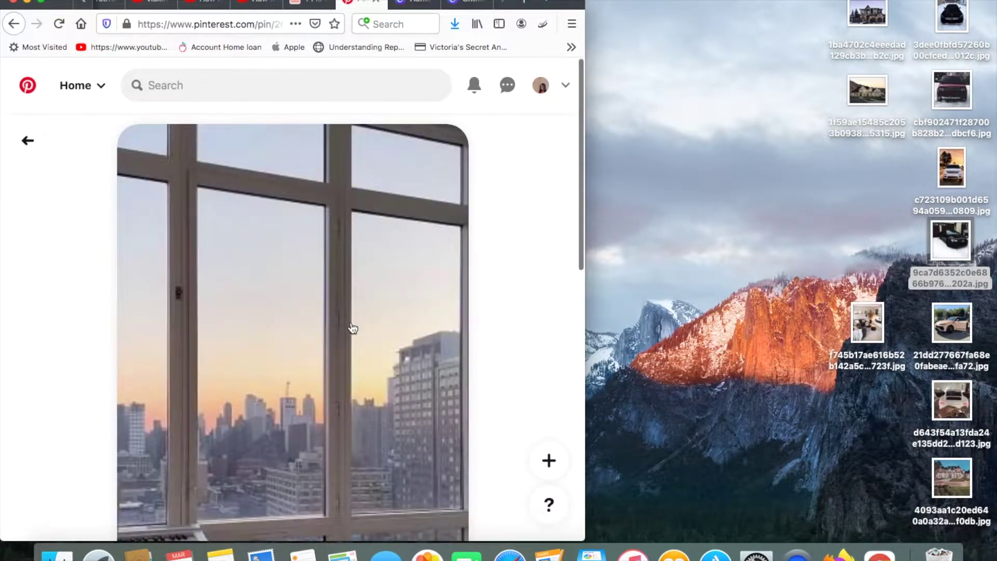
scroll(352, 328, "down", 5)
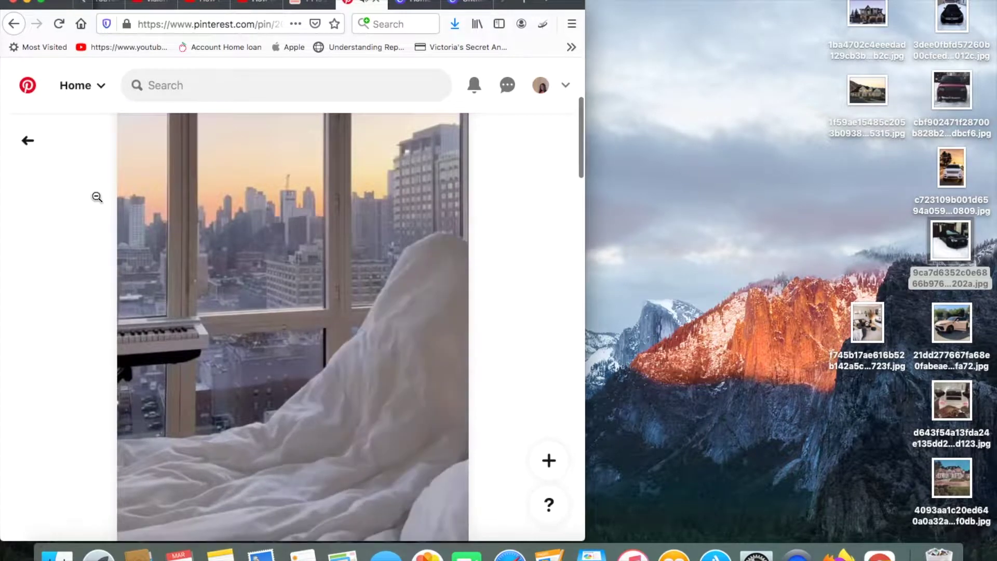
left_click(26, 143)
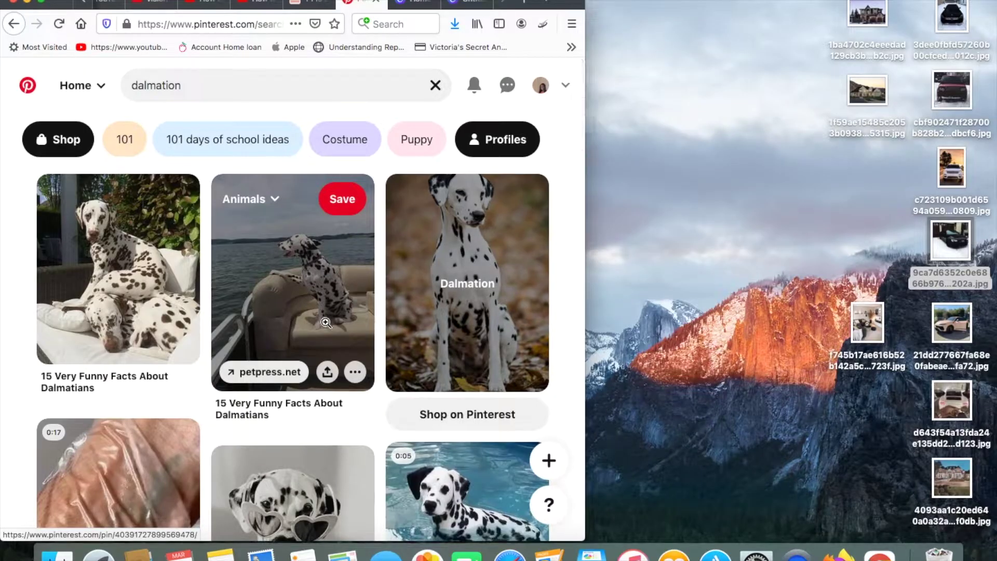
Save the image of the dalmatian puppy with the blue striped bow tie from the "dalmation" results to the desktop.
scroll(400, 428, "down", 5)
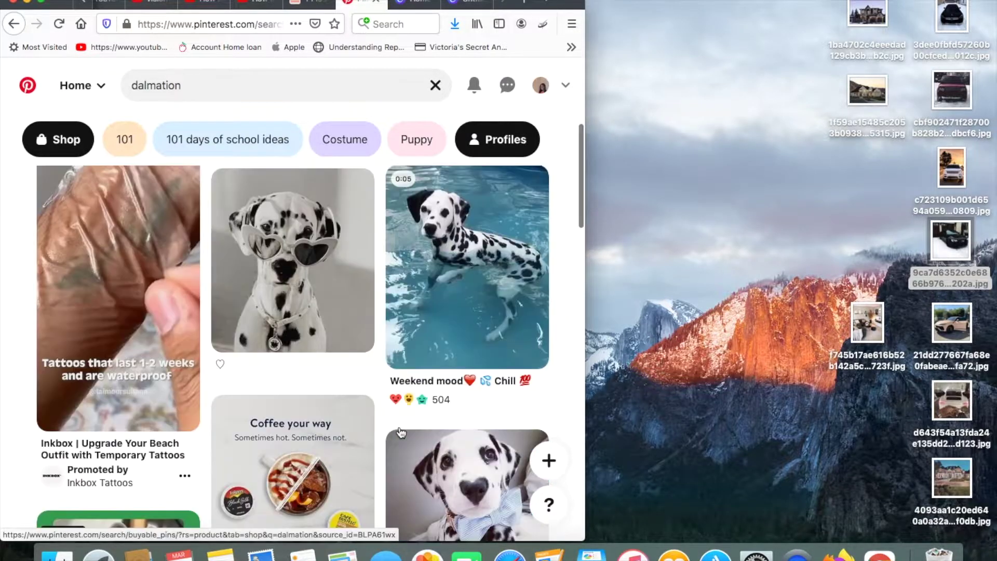
scroll(400, 430, "down", 10)
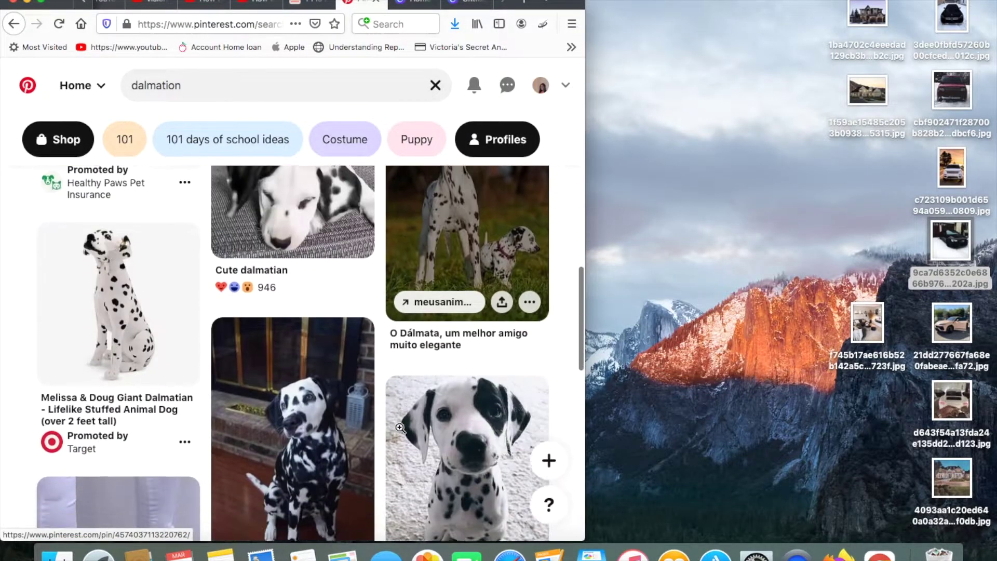
scroll(401, 431, "down", 3)
scroll(400, 429, "up", 12)
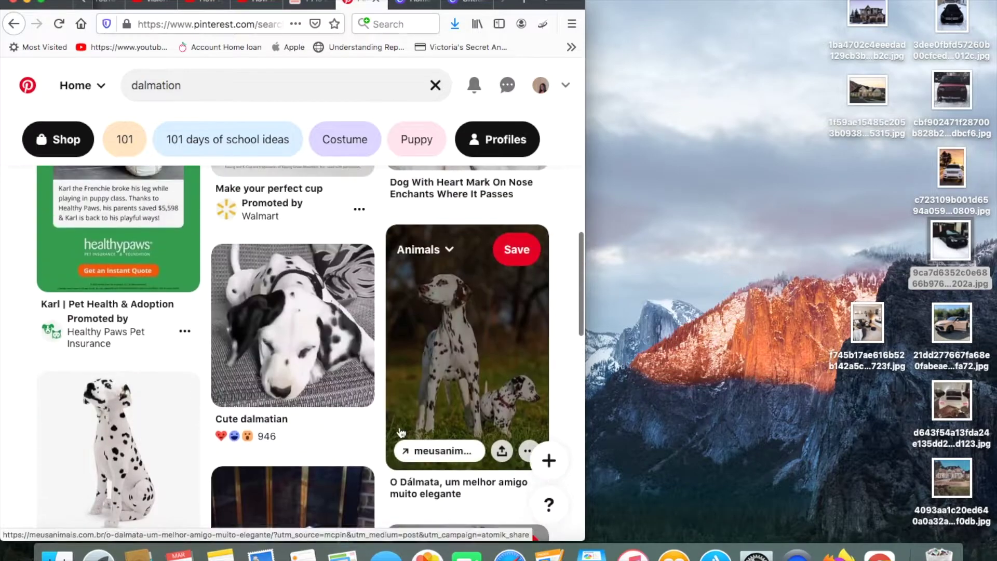
scroll(400, 428, "up", 3)
left_click(447, 354)
left_click_drag(370, 312, 852, 223)
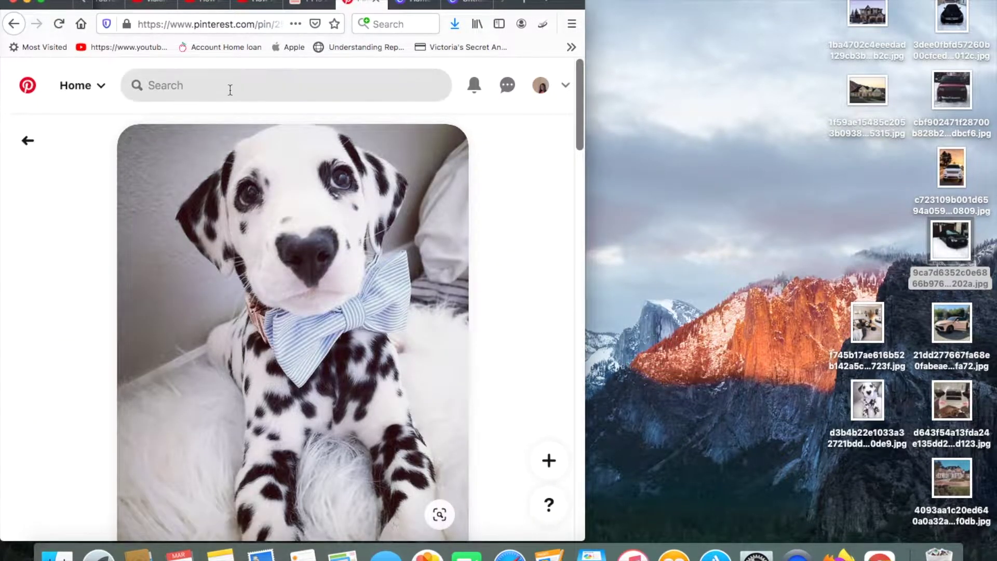
Search Pinterest for "golden retriever" and open a pin from the results.
left_click(230, 89)
type("golden r")
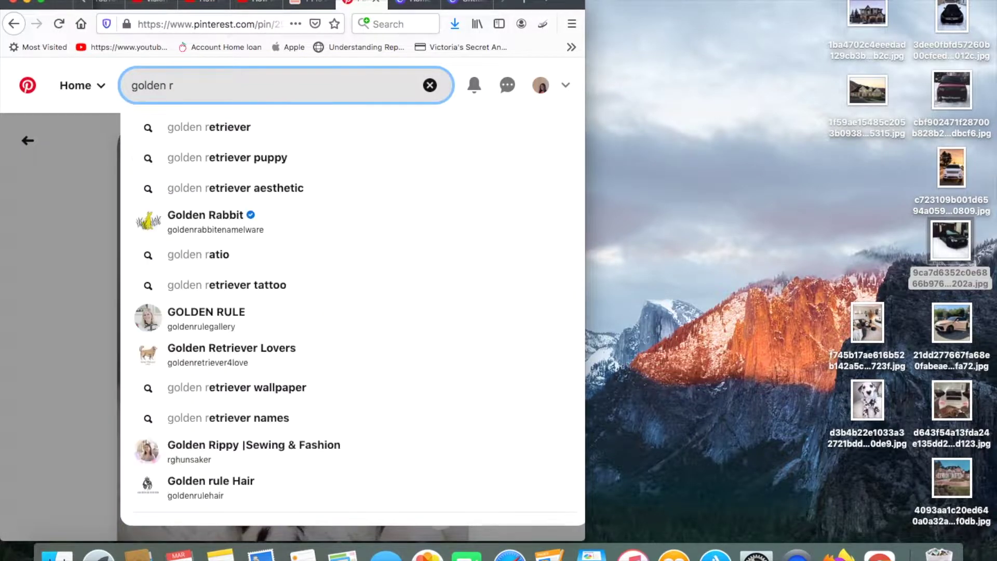
type("e")
left_click(206, 128)
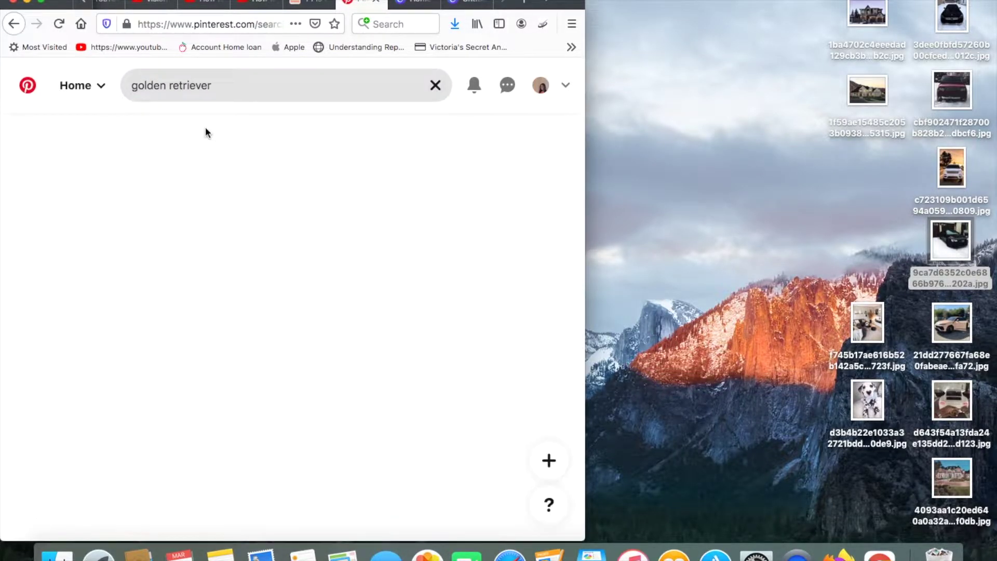
left_click(282, 304)
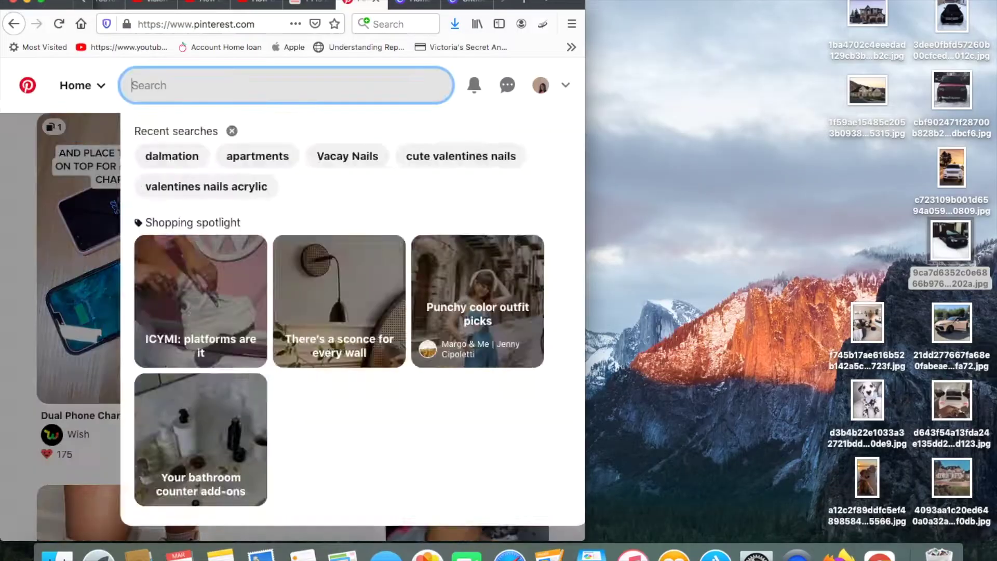
Search Pinterest for "vacation" and save the first image of the "Six Senses Laamu, Maldives" pin to the desktop.
type("vacation")
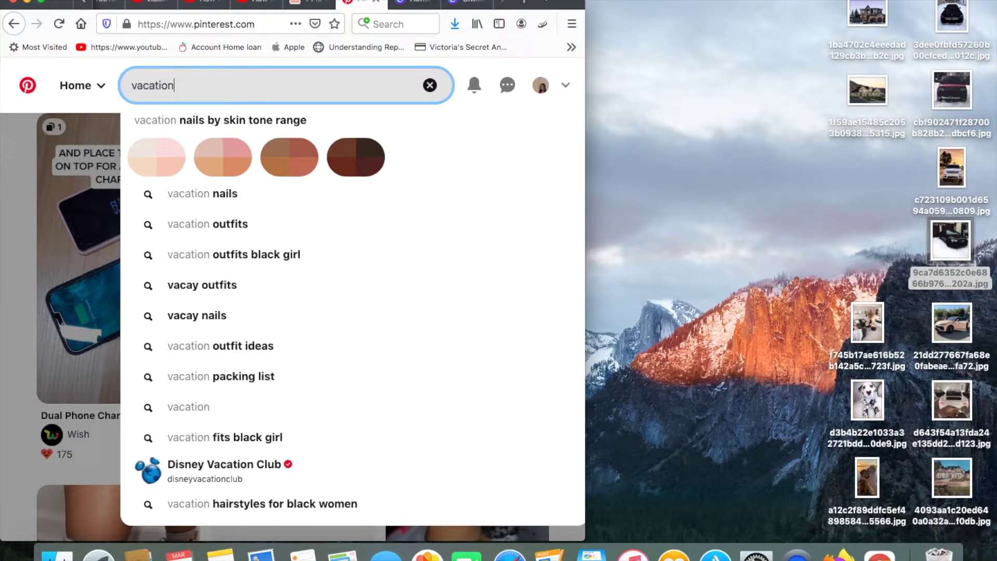
key("Return")
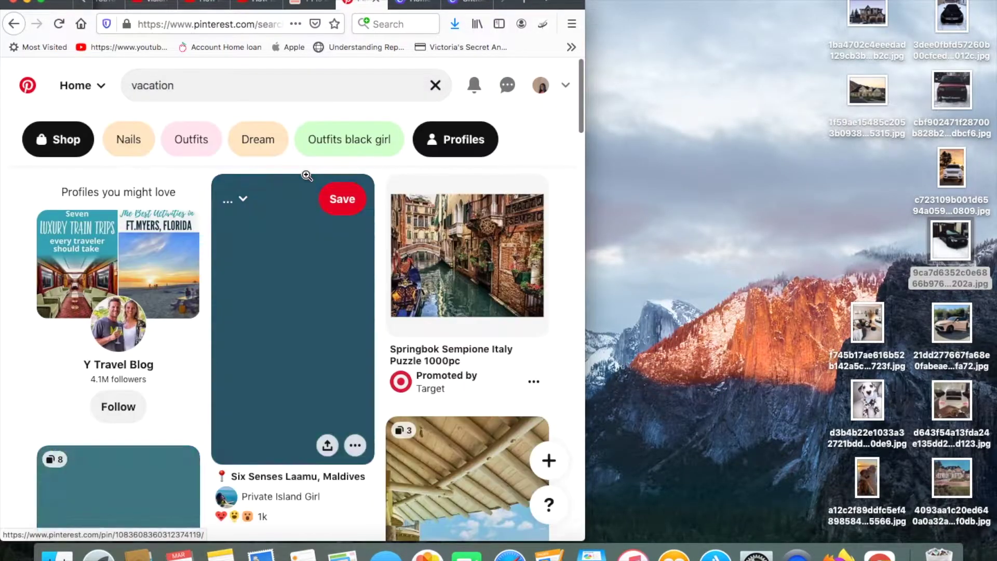
left_click(313, 326)
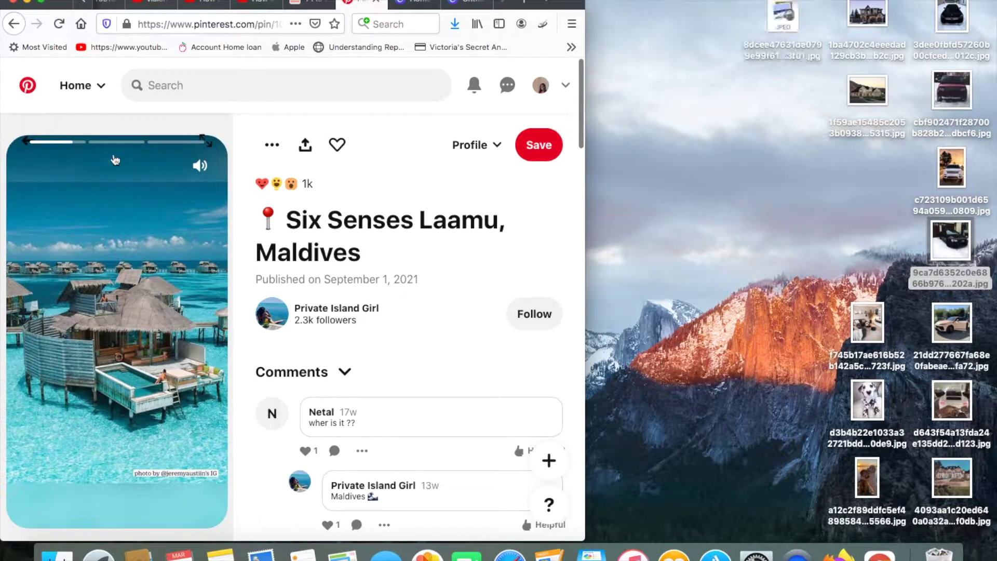
Save the third image of the "Six Senses Laamu, Maldives" pin to the desktop and return to the vacation results.
left_click(116, 142)
left_click(167, 143)
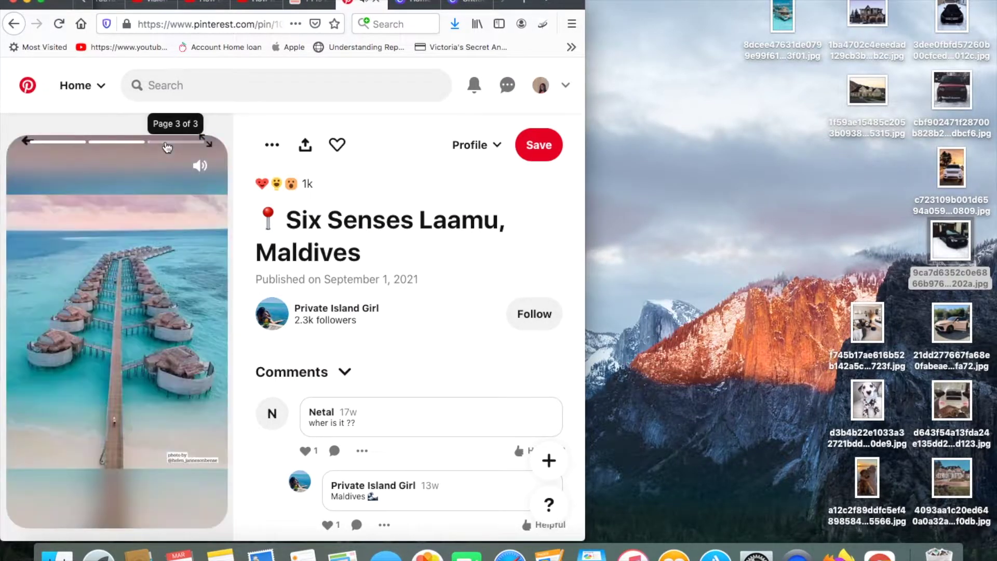
left_click_drag(138, 326, 691, 156)
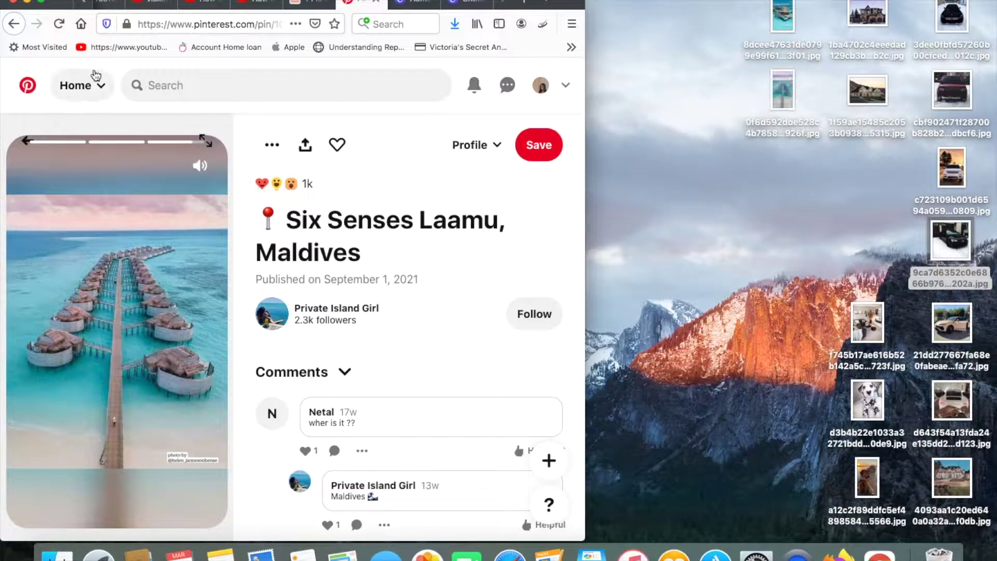
left_click(12, 26)
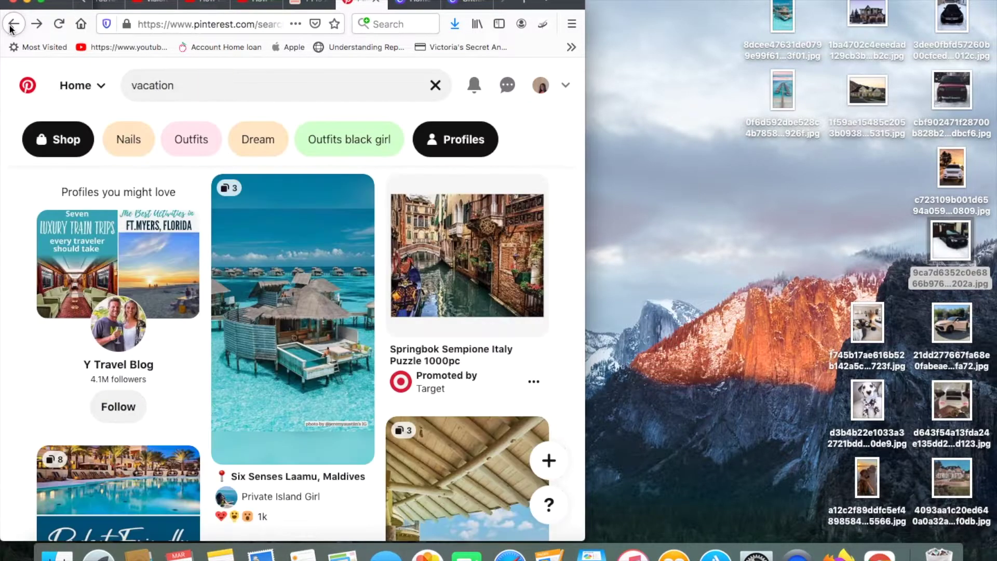
Save the white hillside village image from "The Ultimate Guide to Santorini, Greece" pin to the desktop.
scroll(331, 326, "down", 5)
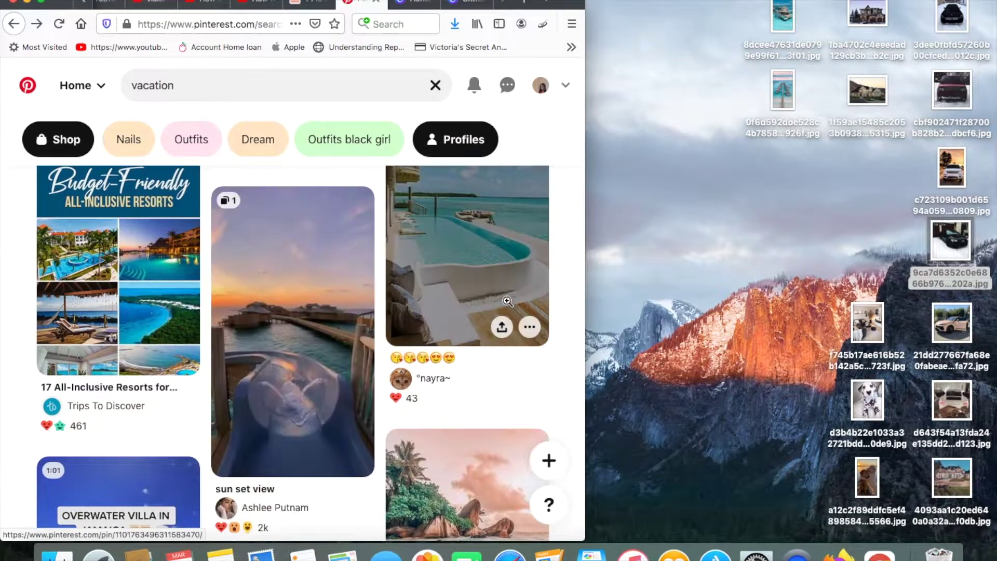
scroll(422, 413, "down", 6)
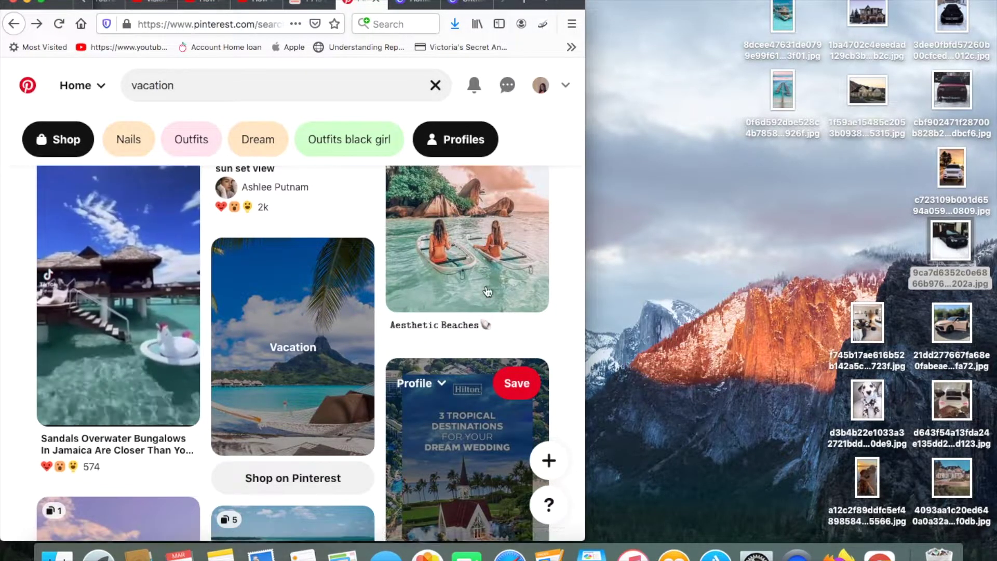
scroll(486, 286, "down", 6)
scroll(519, 244, "down", 6)
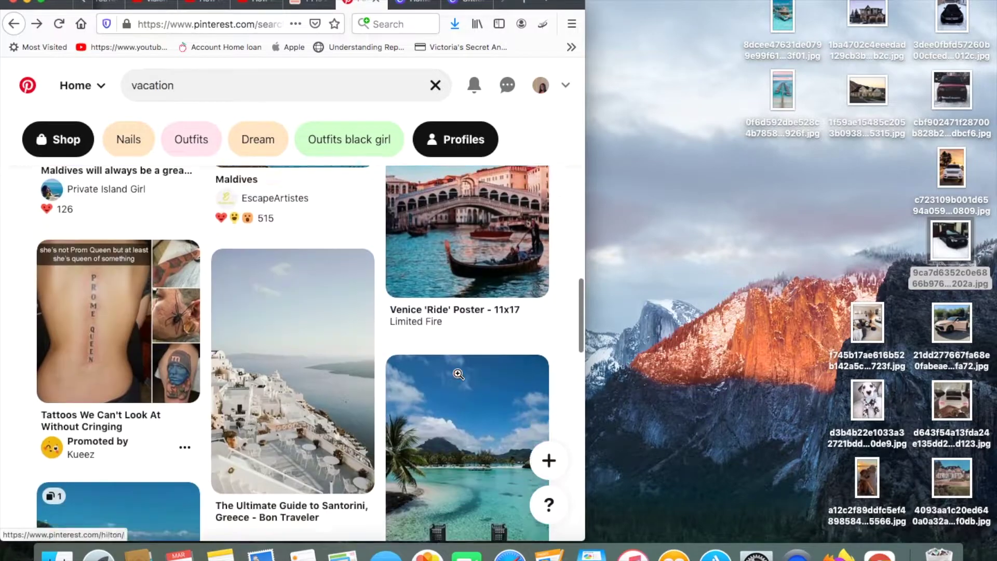
left_click(309, 370)
left_click_drag(829, 186, 822, 186)
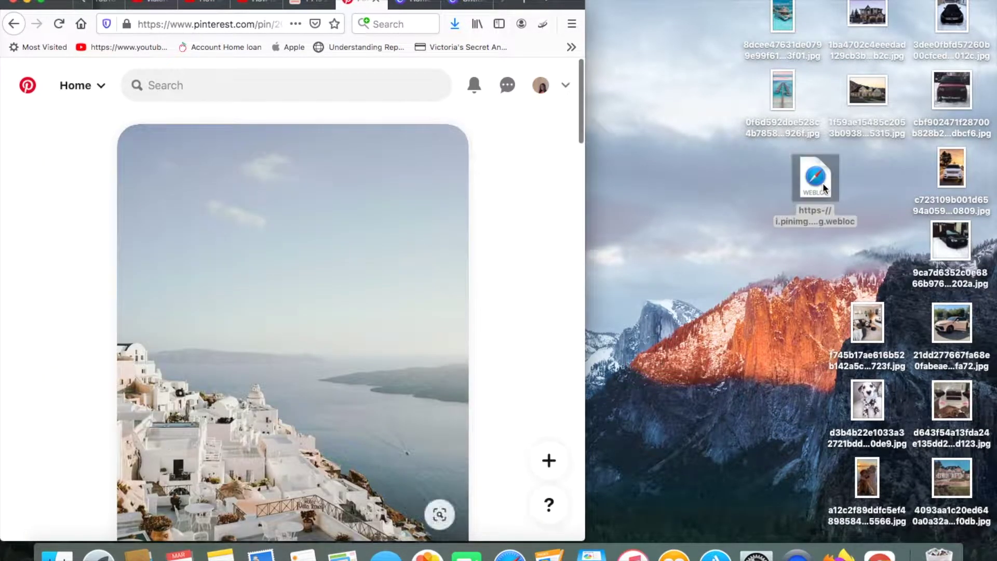
left_click(822, 183)
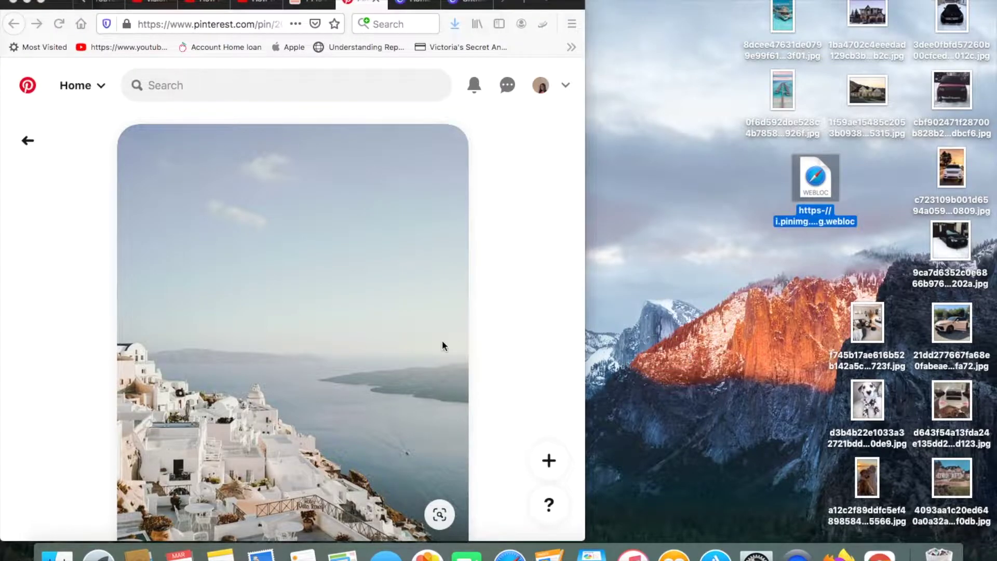
scroll(443, 346, "down", 2)
left_click(325, 337)
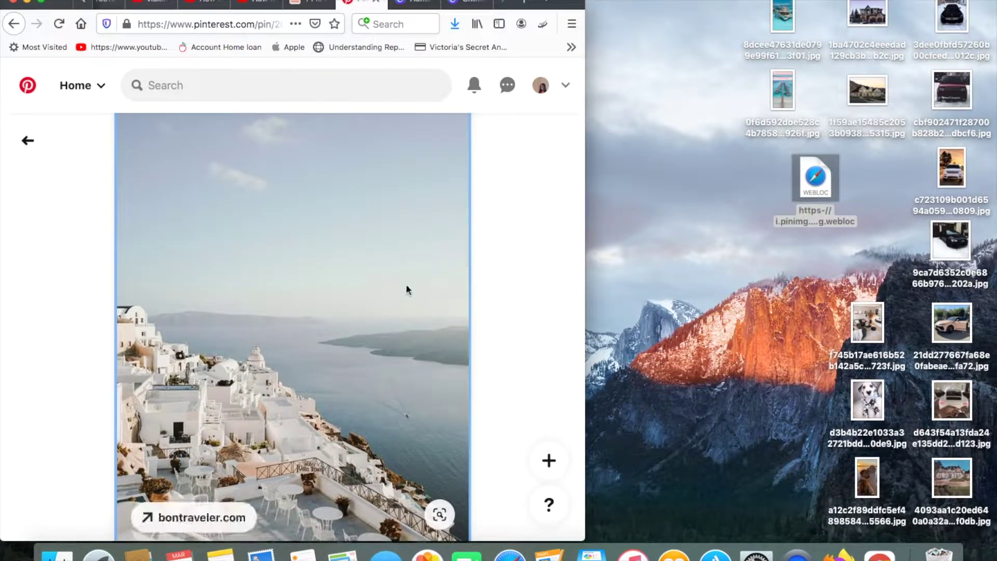
left_click_drag(394, 338, 824, 163)
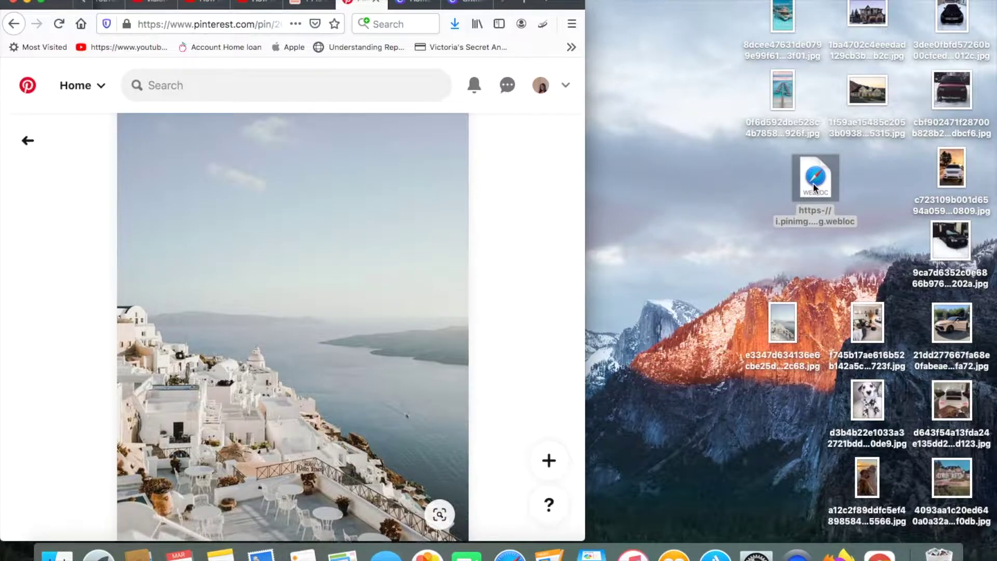
Remove the stray webloc link file from the desktop and return to the vacation results.
right_click(814, 188)
left_click(762, 226)
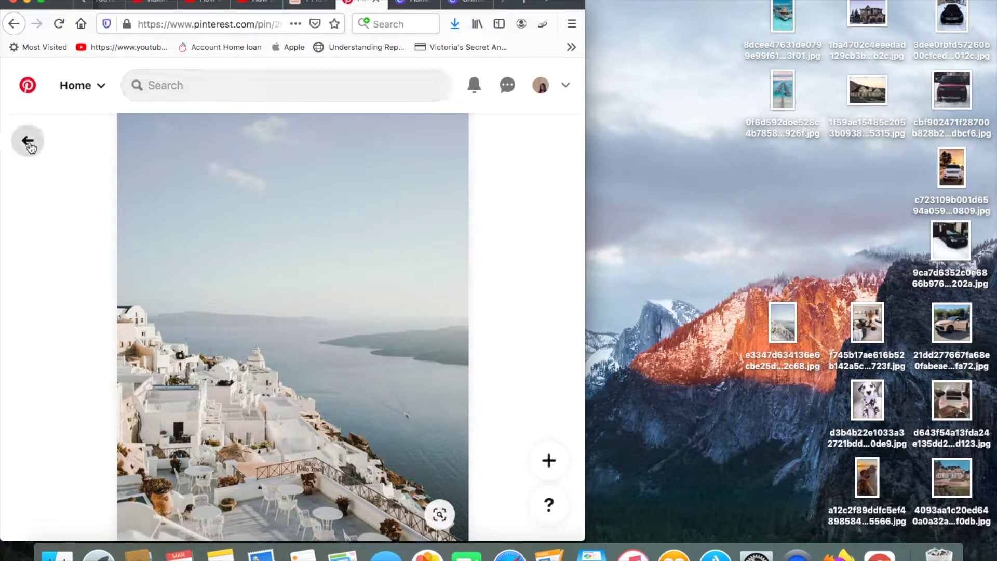
left_click(105, 321)
Save the Positano balcony breakfast image and the Eiffel Tower rooftop picnic image to the desktop.
scroll(403, 391, "down", 10)
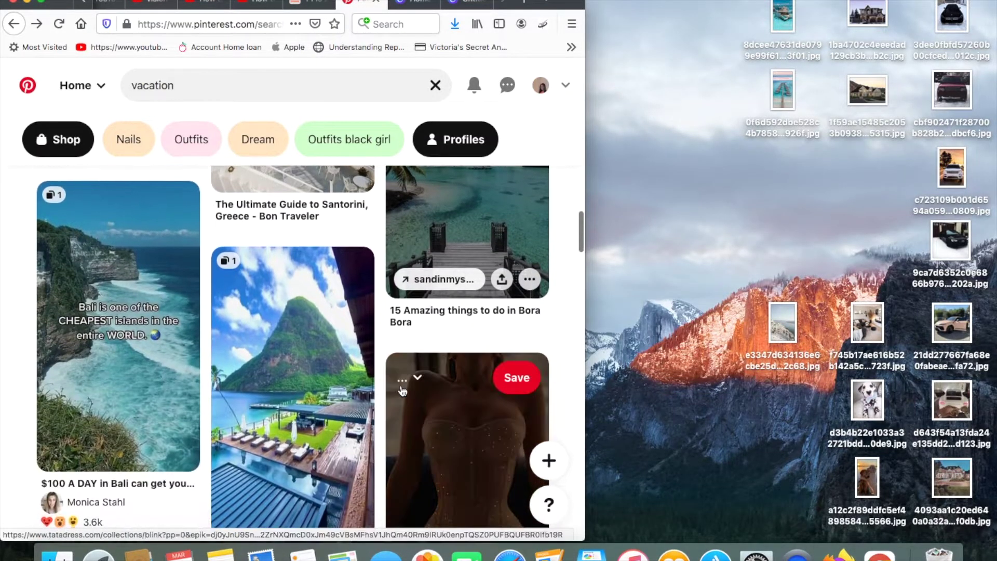
scroll(403, 391, "down", 10)
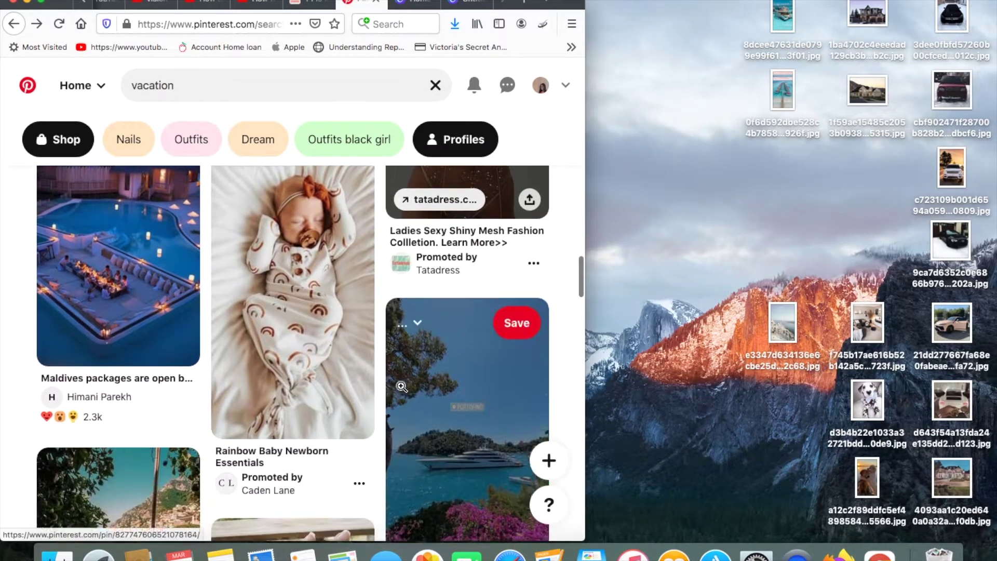
scroll(430, 356, "down", 5)
scroll(430, 356, "up", 4)
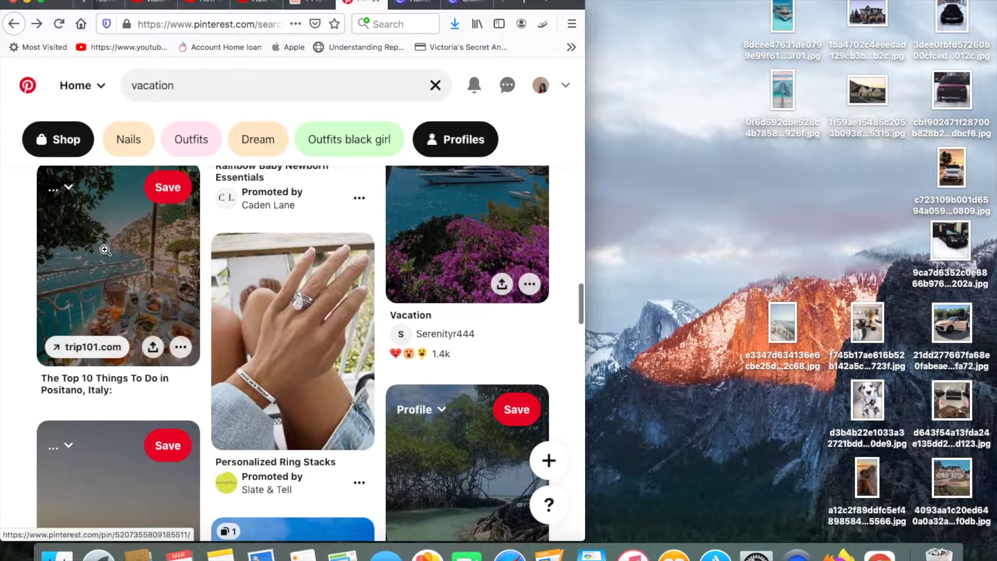
left_click(106, 251)
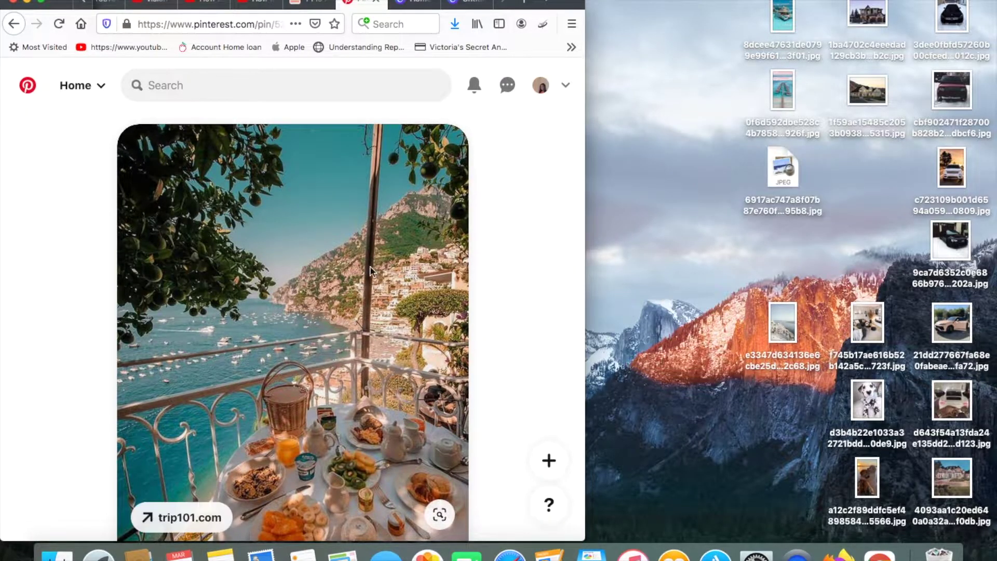
left_click_drag(349, 299, 862, 218)
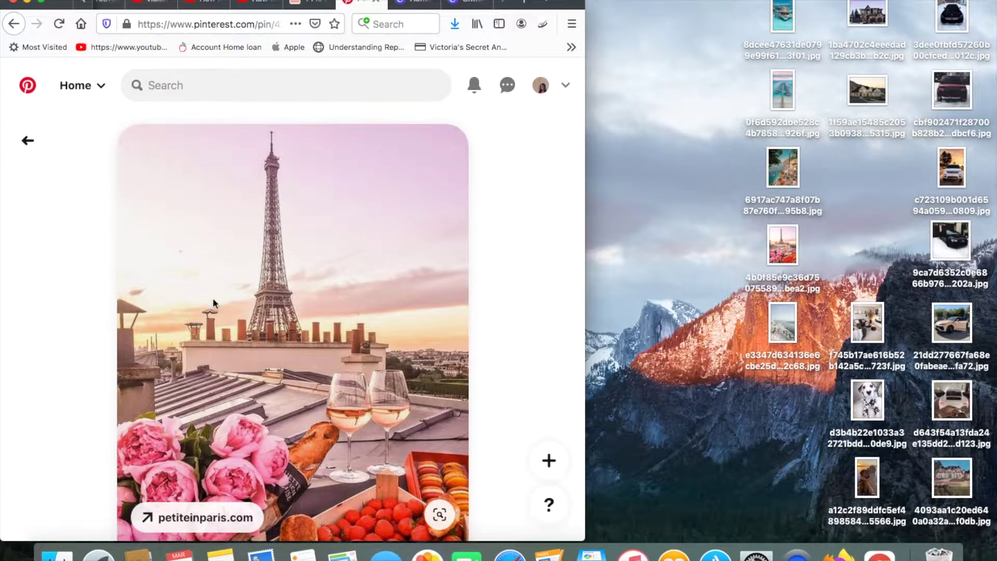
Search Pinterest for "airbnb" and look through the results for a suitable image.
scroll(224, 335, "down", 15)
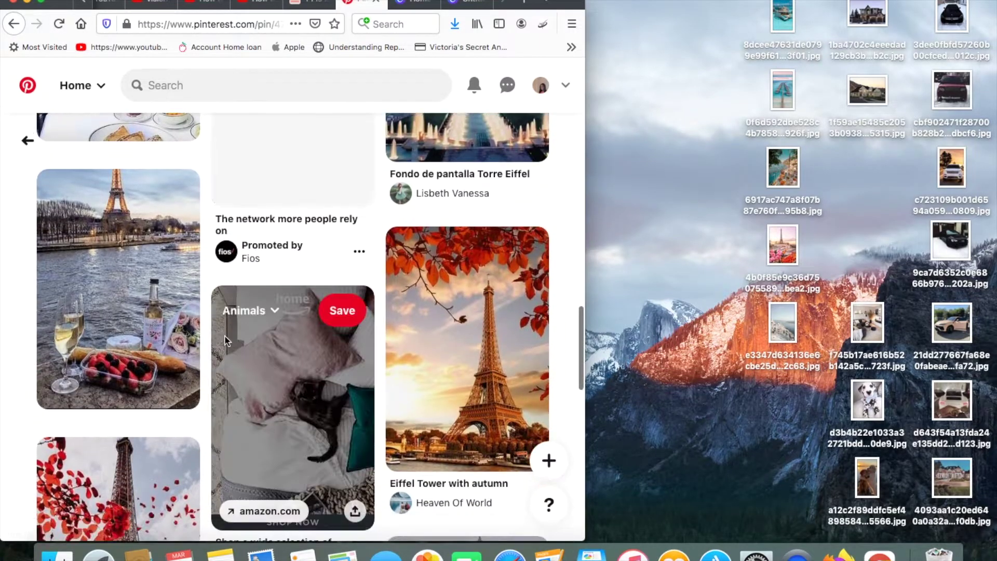
left_click(275, 90)
type("airbnb")
key("Return")
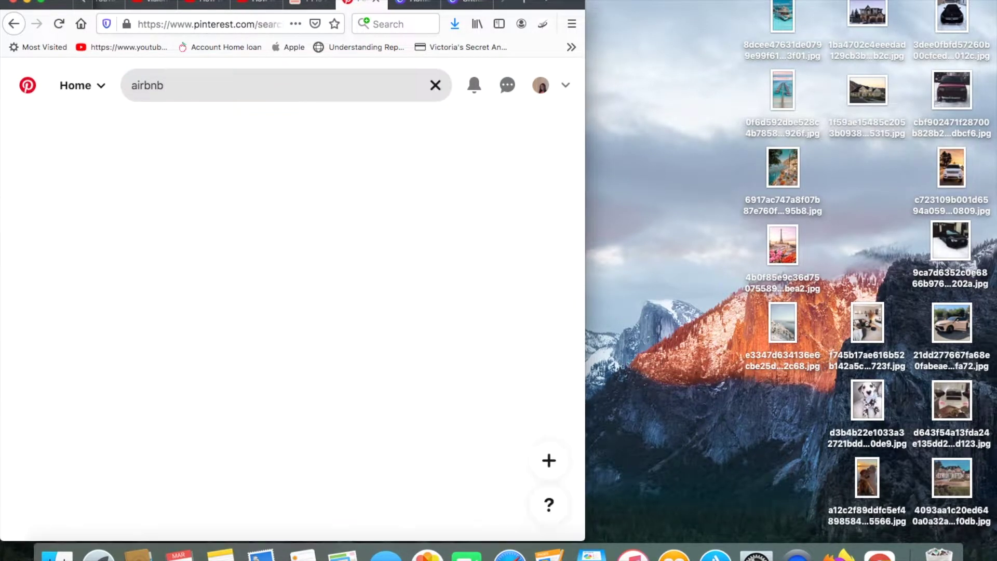
scroll(241, 379, "down", 20)
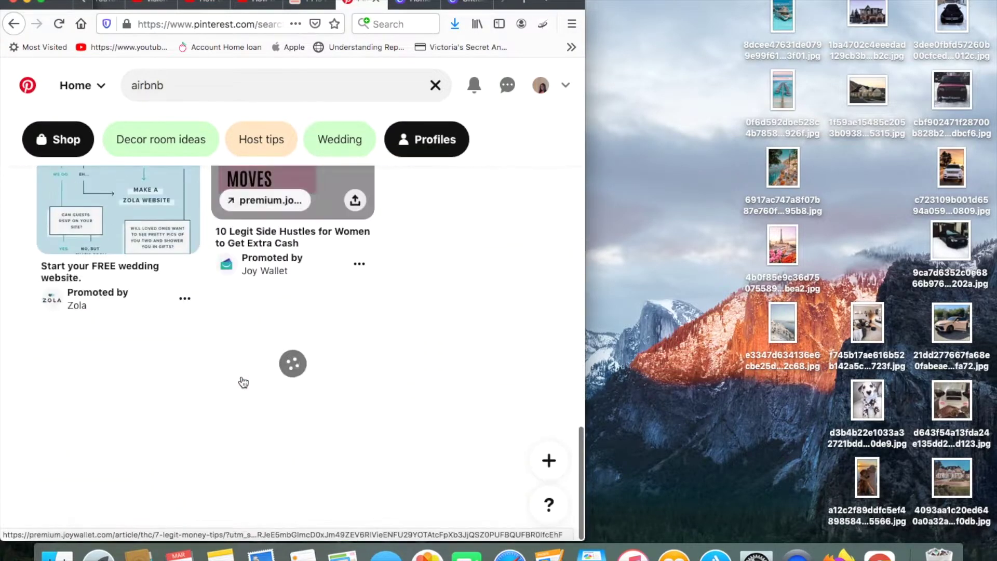
scroll(243, 383, "down", 6)
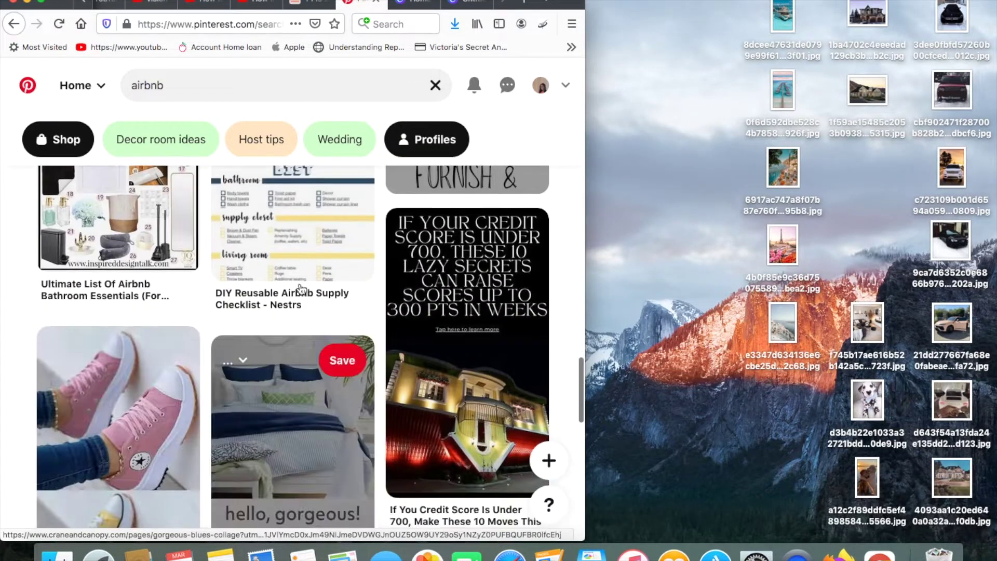
Search Pinterest for "real estate quotes".
left_click(299, 89)
type("real")
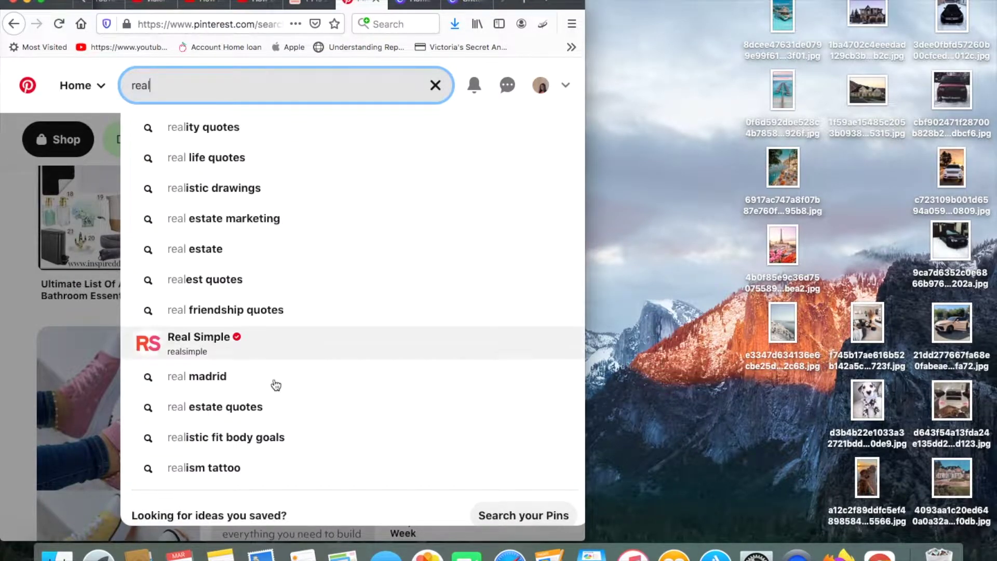
left_click(258, 406)
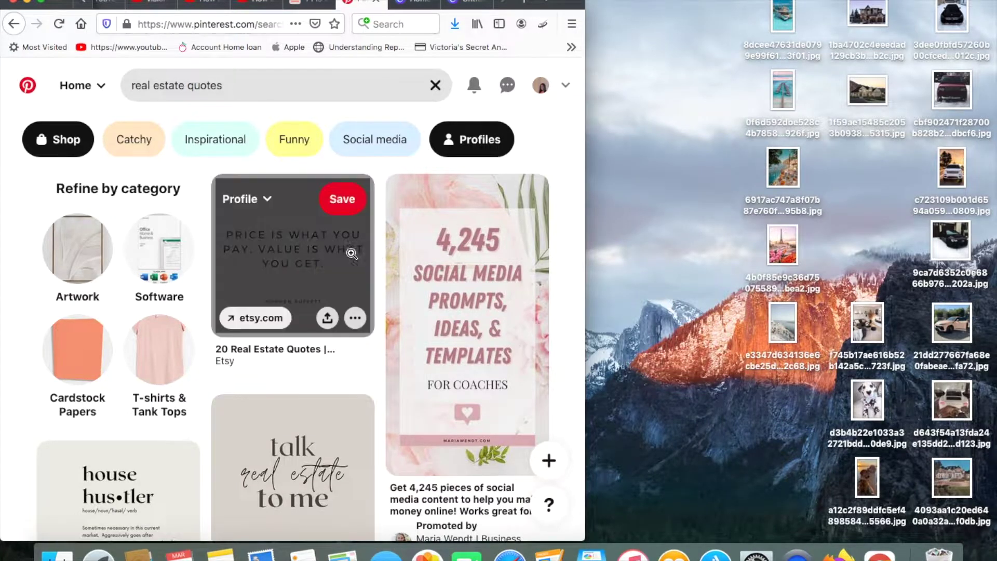
Save the "talk real estate to me" quote image to the desktop and return to the search results.
left_click_drag(312, 239, 325, 271)
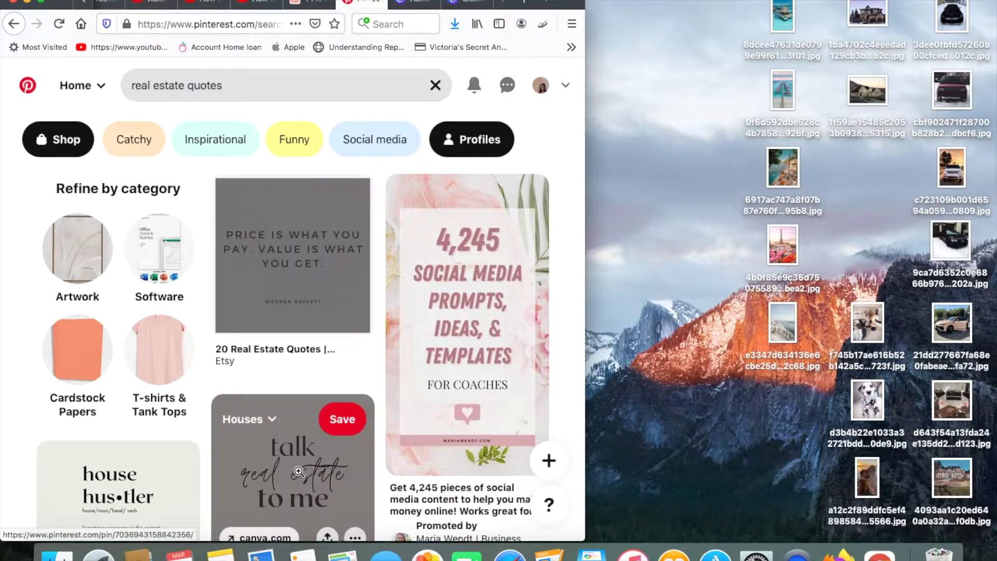
left_click(312, 458)
left_click_drag(353, 310, 797, 154)
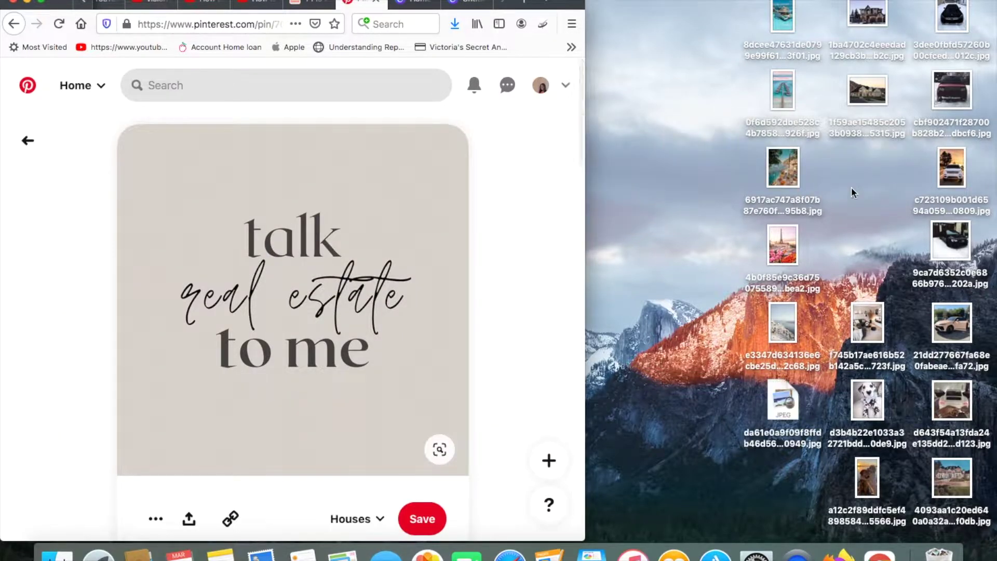
left_click(27, 142)
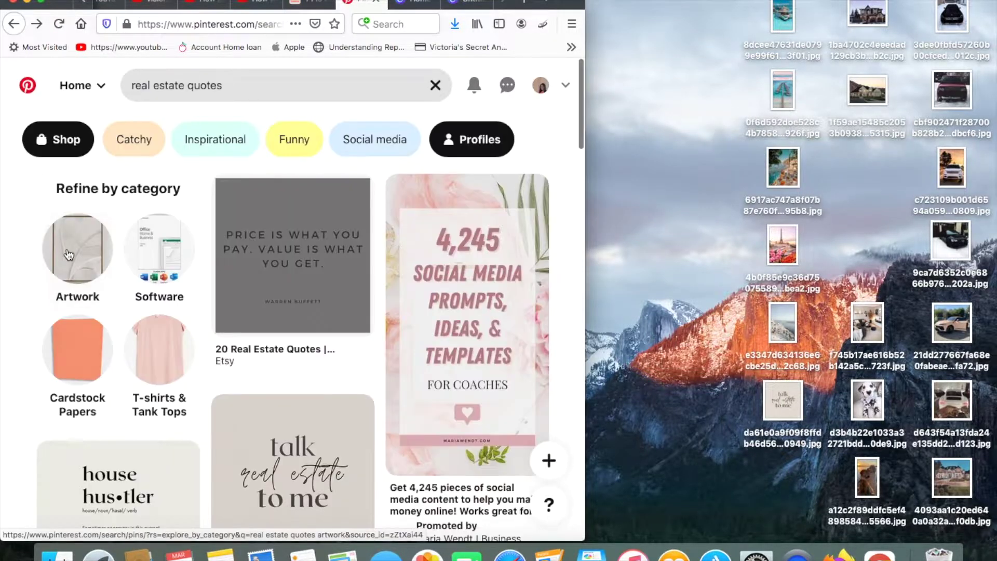
Search Pinterest for "fashion" and narrow the results to the Black girl category.
scroll(281, 312, "down", 15)
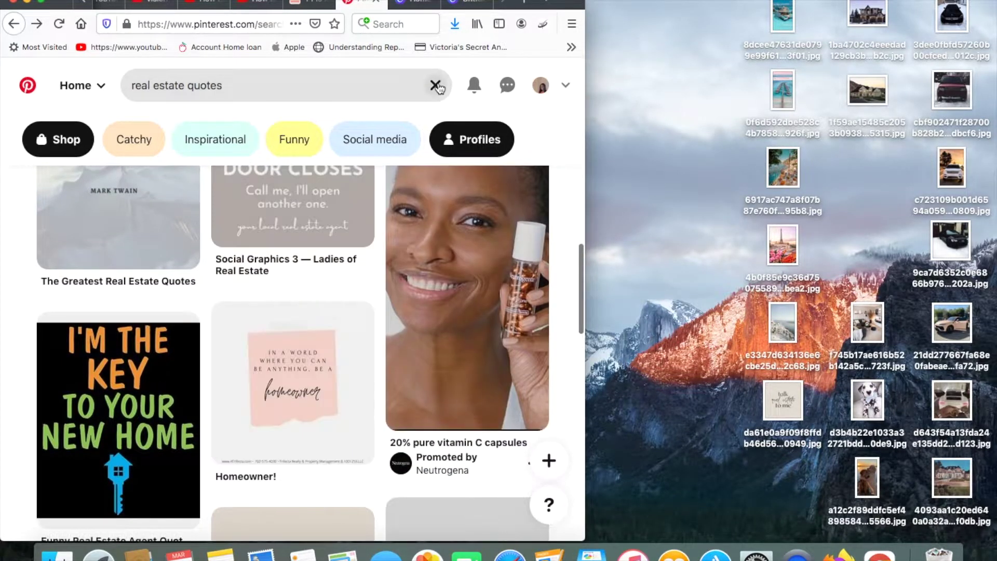
left_click(435, 85)
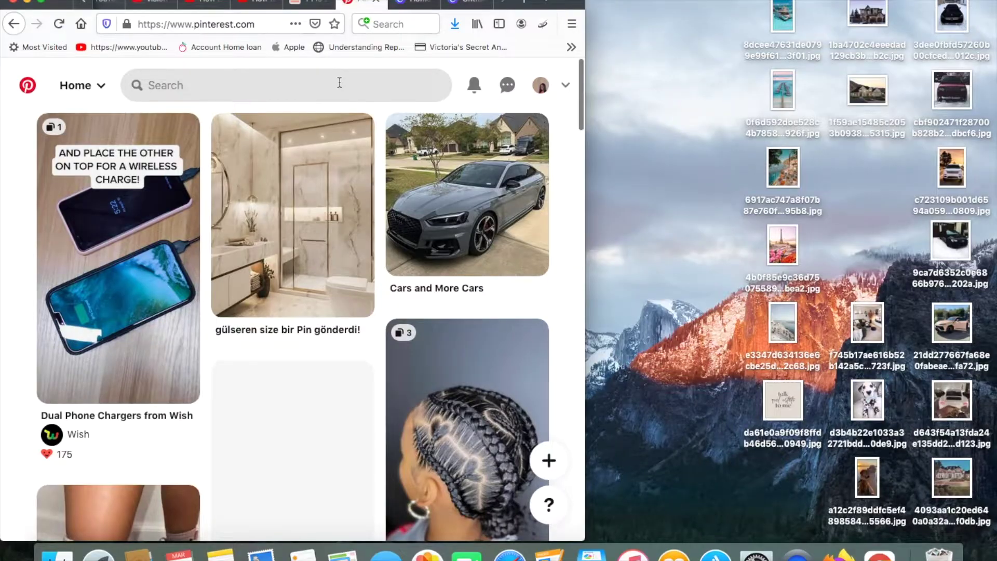
left_click(134, 86)
type("fashion")
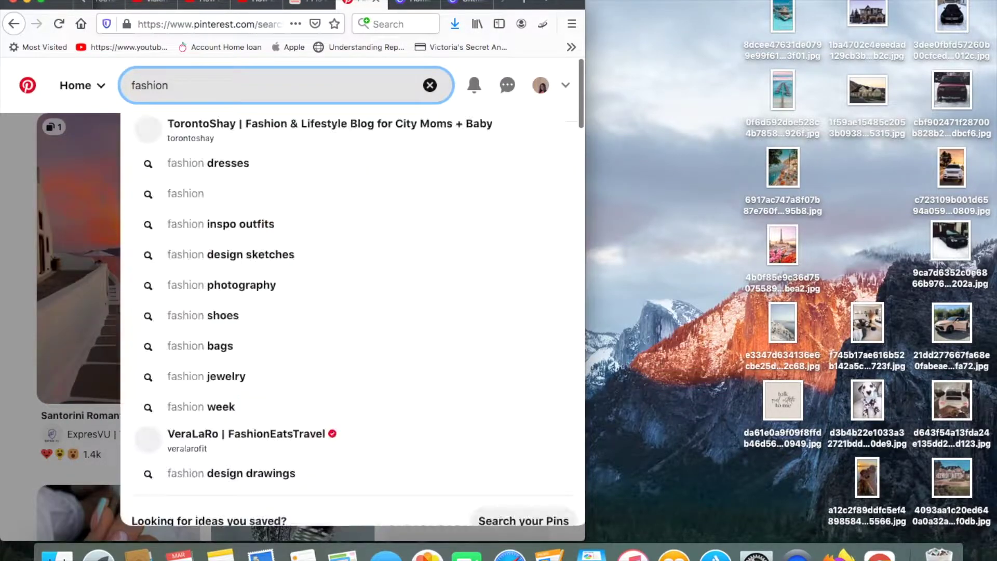
key("Return")
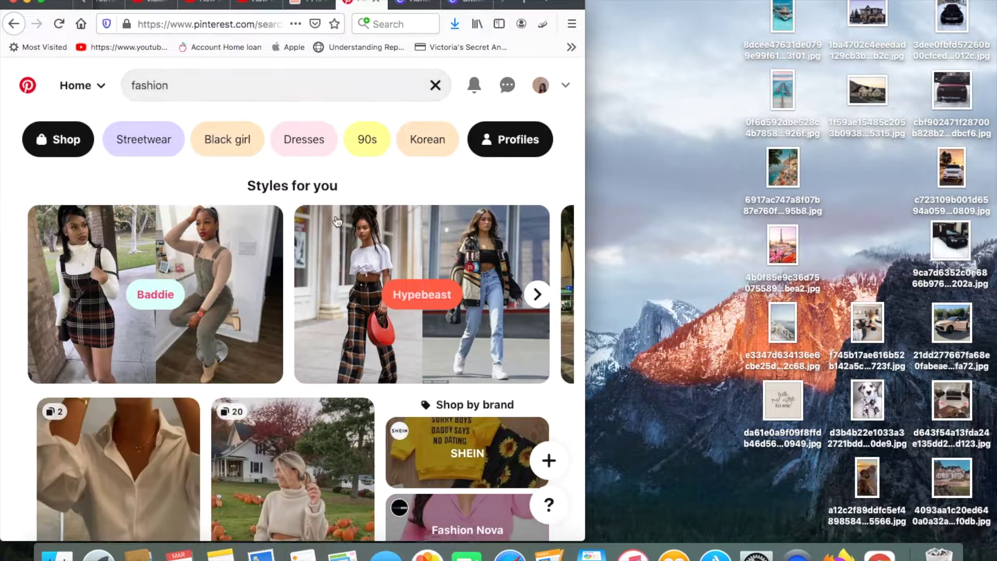
scroll(323, 348, "down", 12)
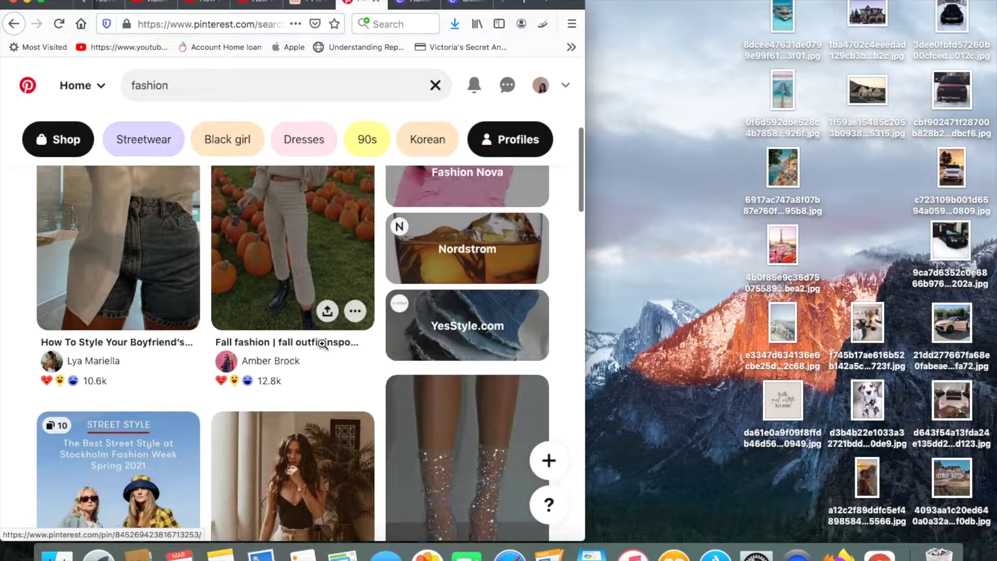
scroll(323, 344, "down", 8)
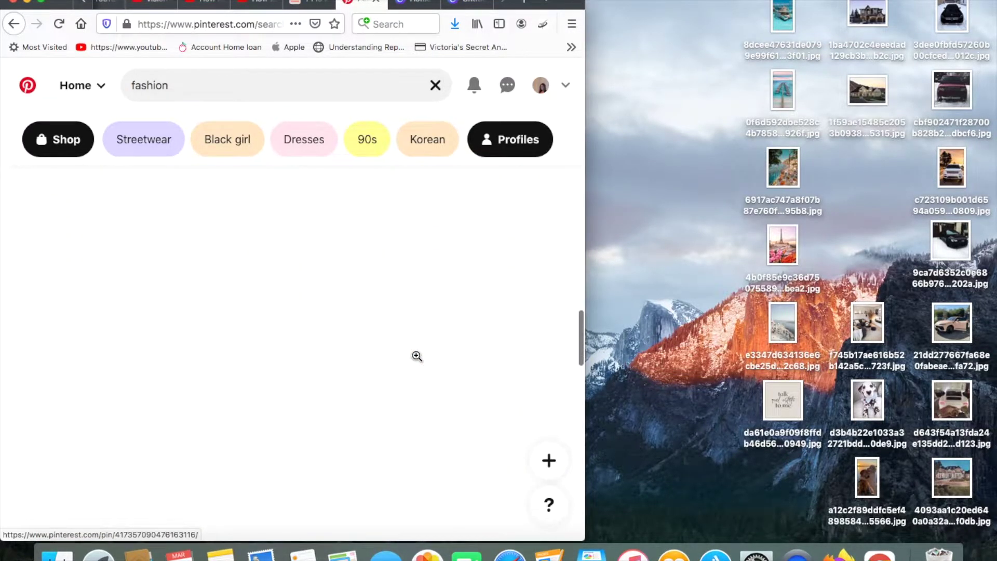
scroll(417, 356, "up", 3)
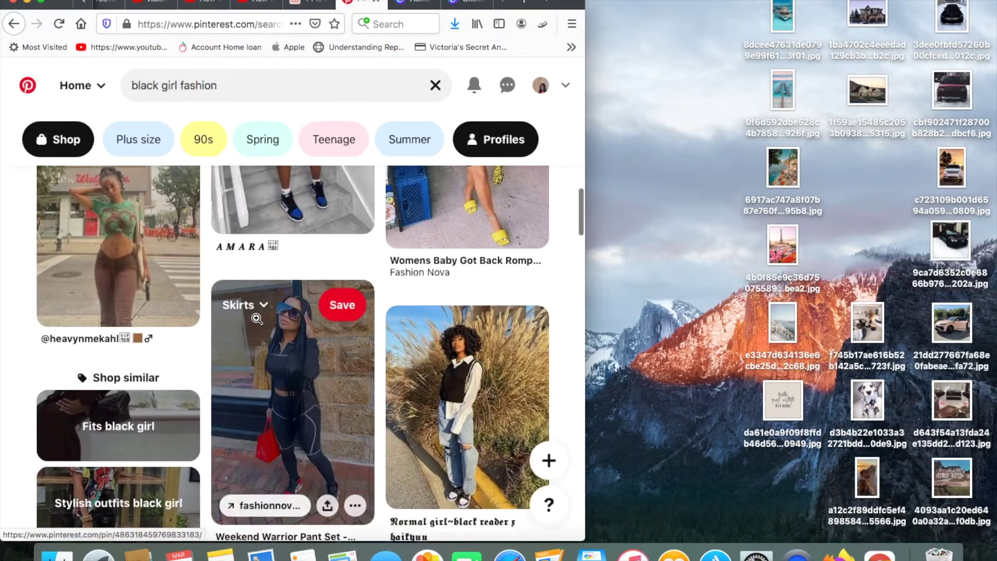
Find the photo of the woman in a blue jacket sitting on stairs and save its image to the desktop.
scroll(256, 318, "up", 3)
scroll(256, 319, "down", 10)
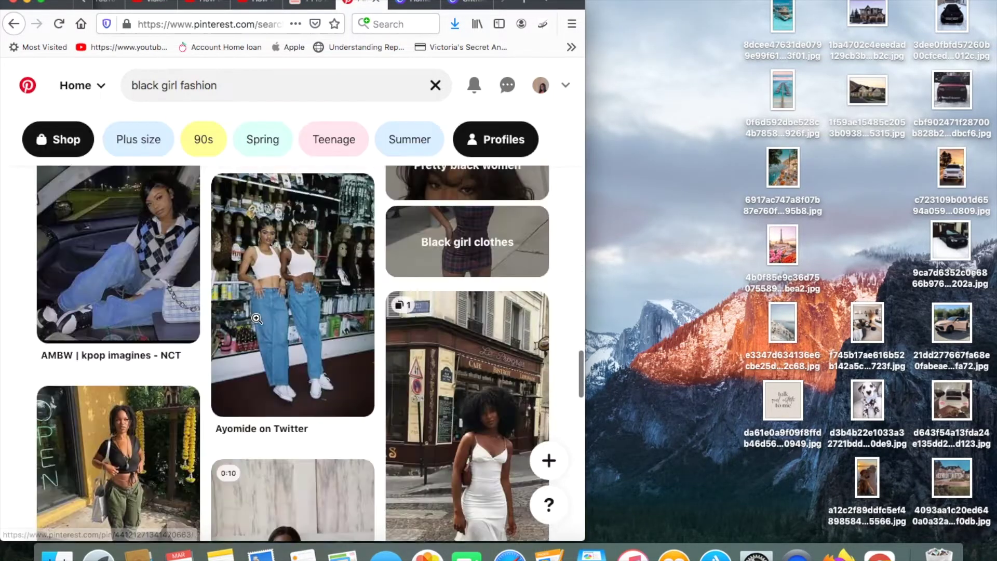
scroll(257, 318, "down", 10)
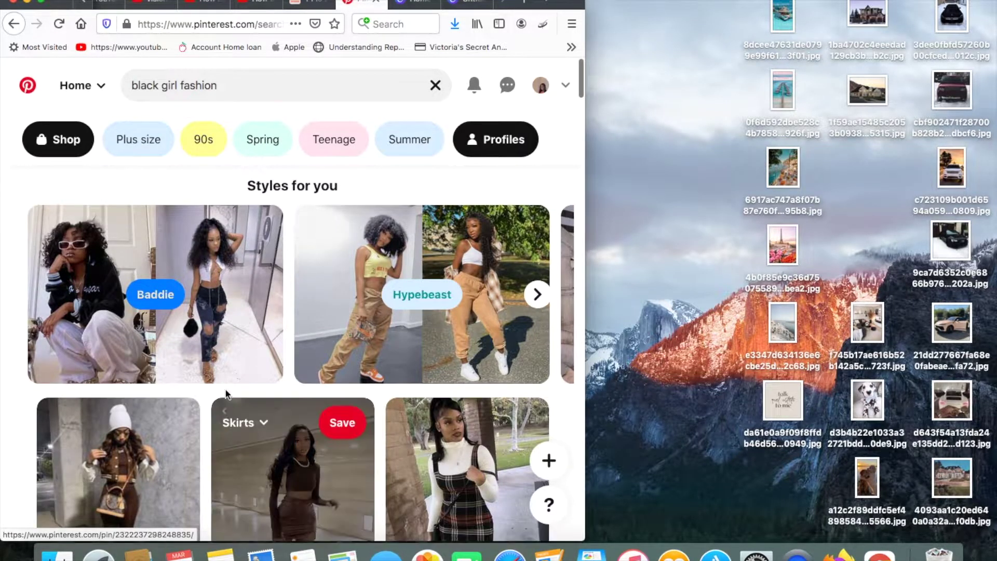
scroll(226, 395, "down", 5)
scroll(228, 384, "down", 20)
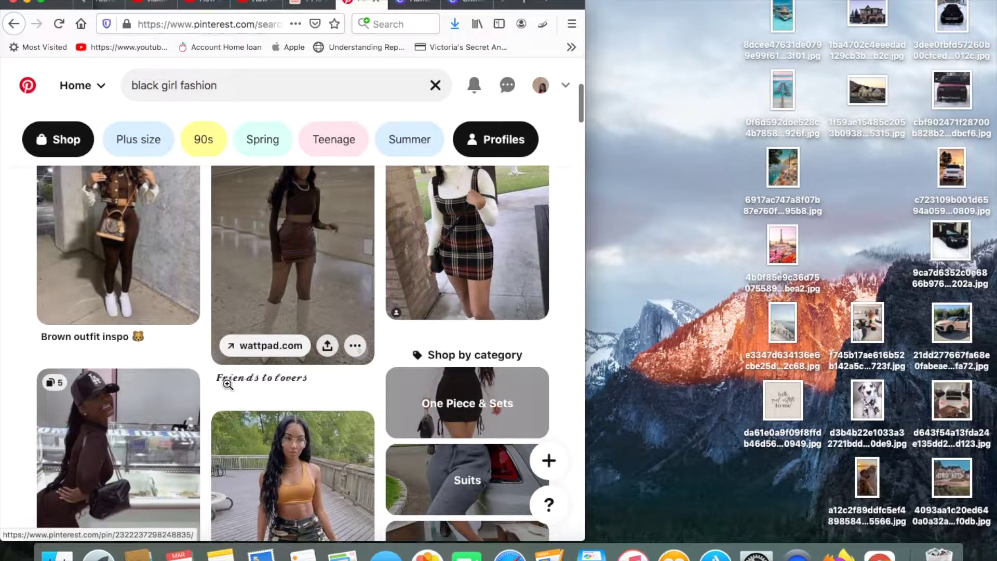
scroll(227, 387, "up", 5)
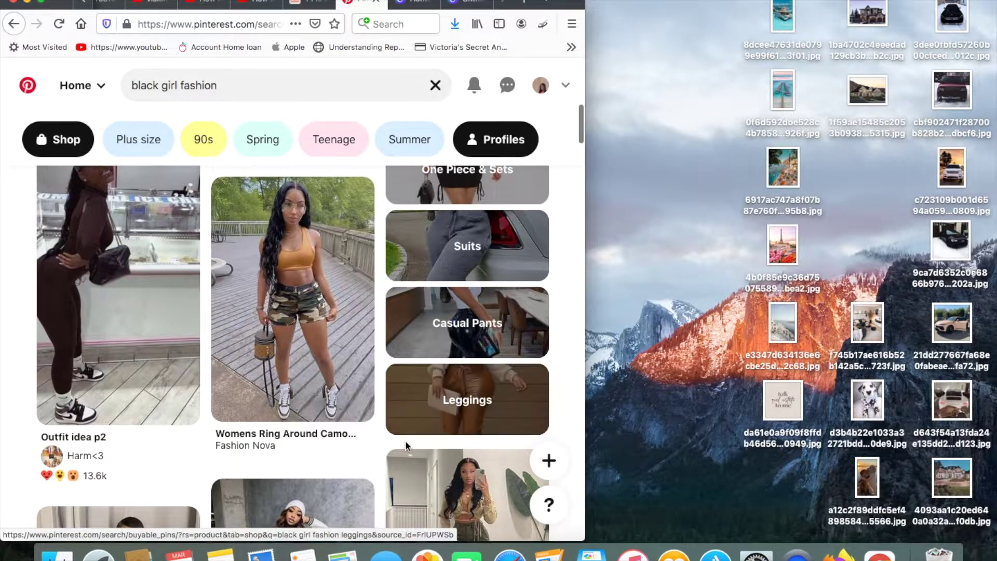
scroll(256, 345, "down", 18)
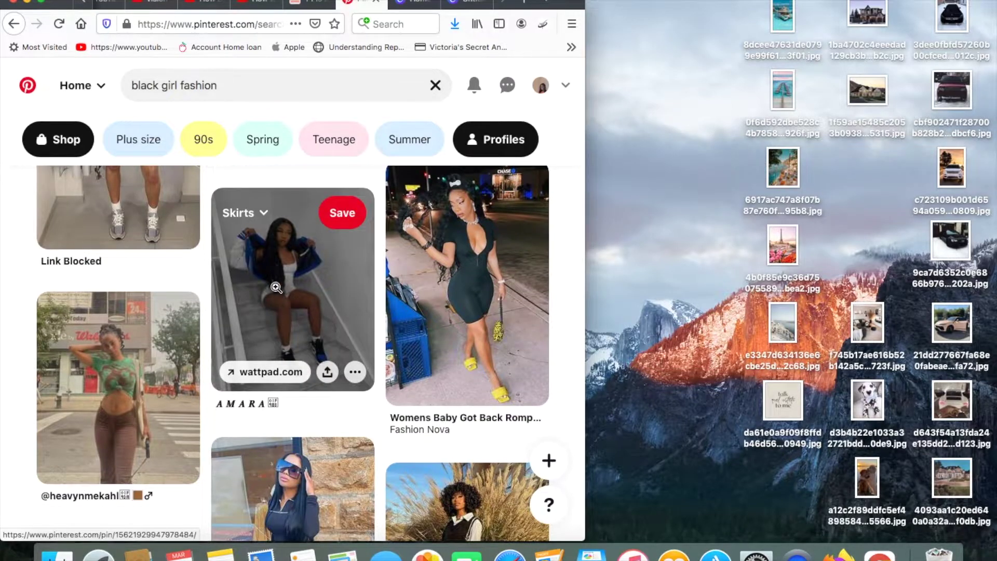
scroll(275, 286, "down", 5)
scroll(275, 285, "up", 6)
left_click(275, 285)
left_click_drag(278, 282, 869, 183)
Save the denim jacket and white outfit photo from the related pins to the desktop, and return to the previous pin.
scroll(301, 431, "down", 15)
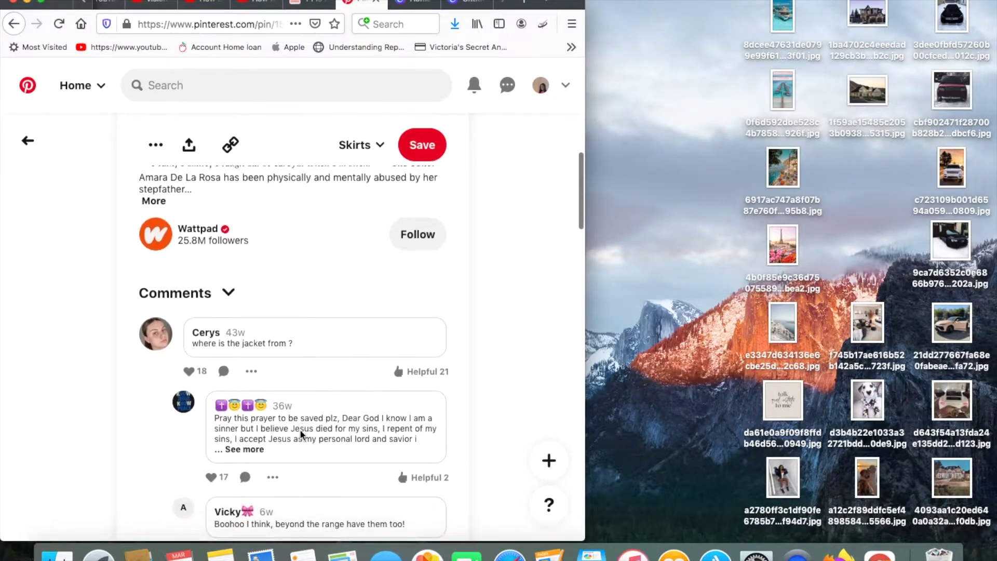
scroll(302, 437, "down", 15)
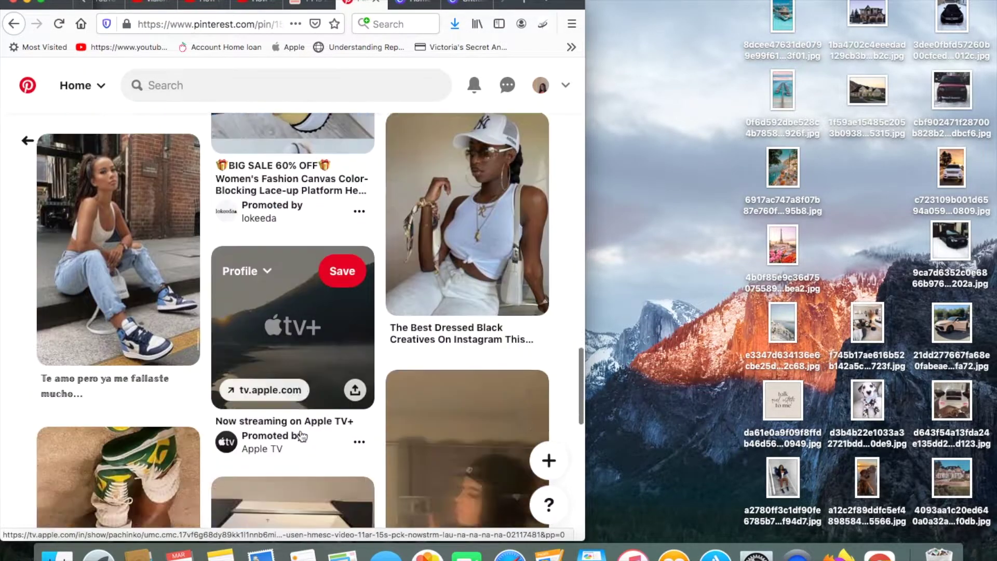
scroll(303, 427, "down", 15)
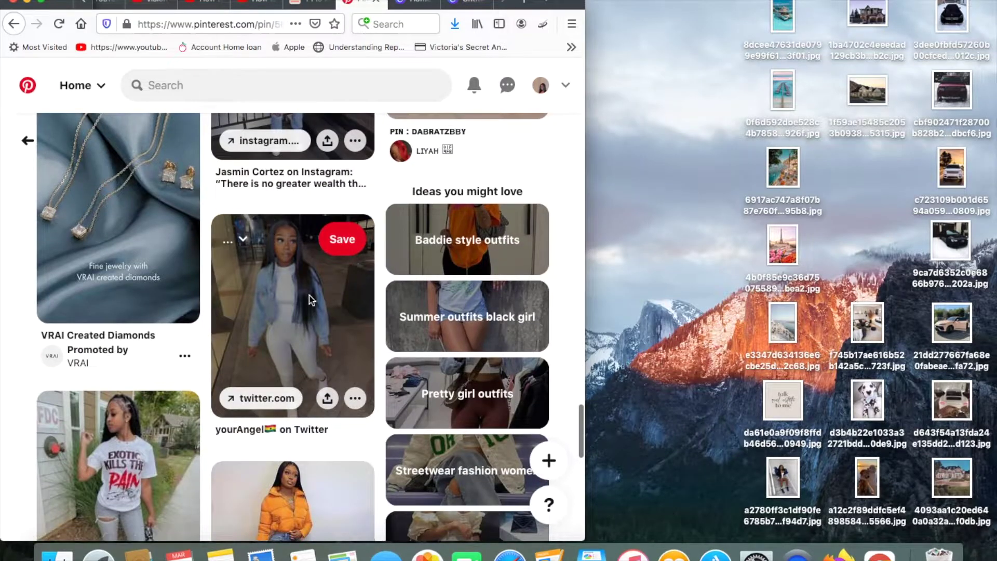
left_click(310, 300)
left_click_drag(307, 289, 810, 234)
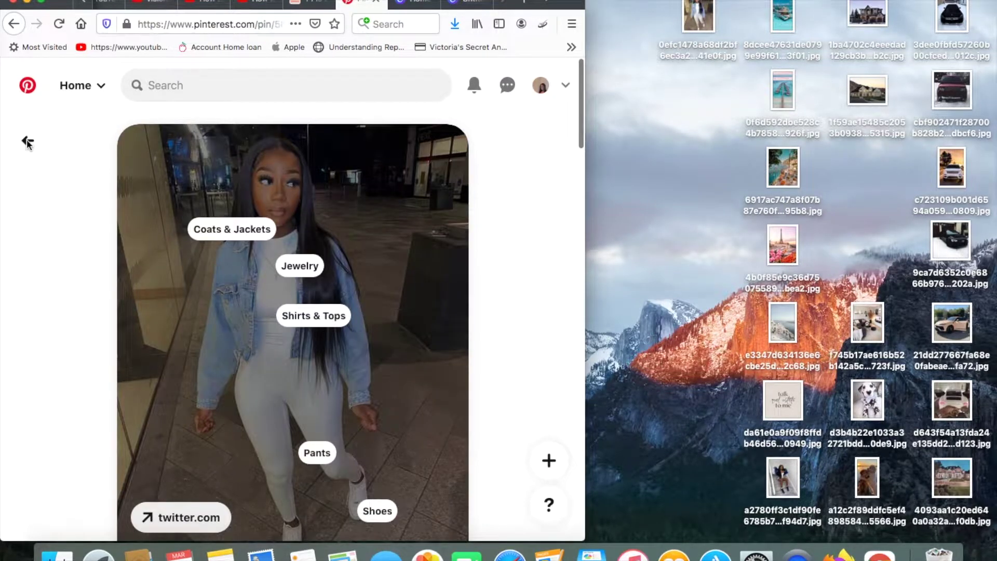
left_click(27, 142)
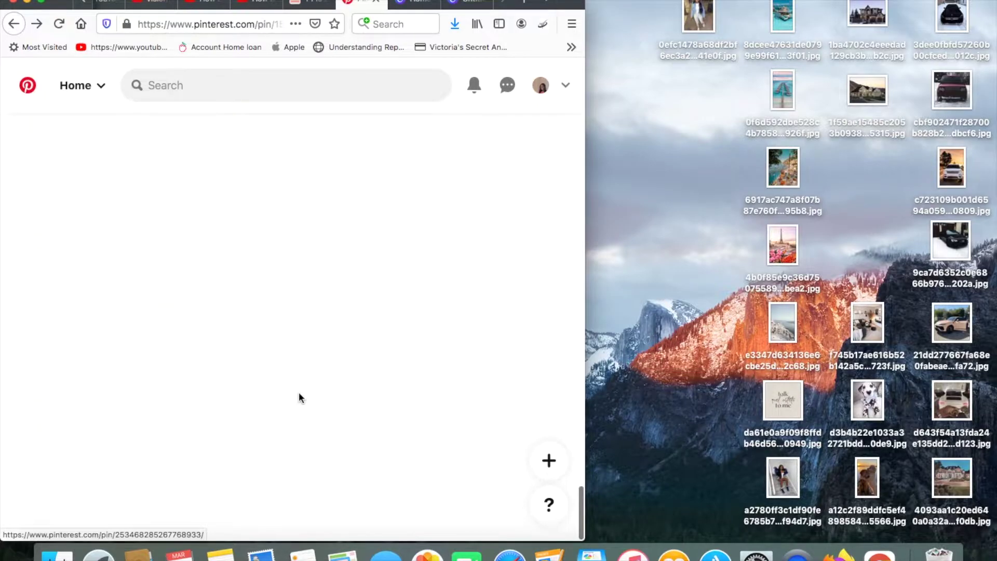
View the mirror selfie pin with the white crop top and black leggings, and return to the related pins.
scroll(300, 393, "down", 5)
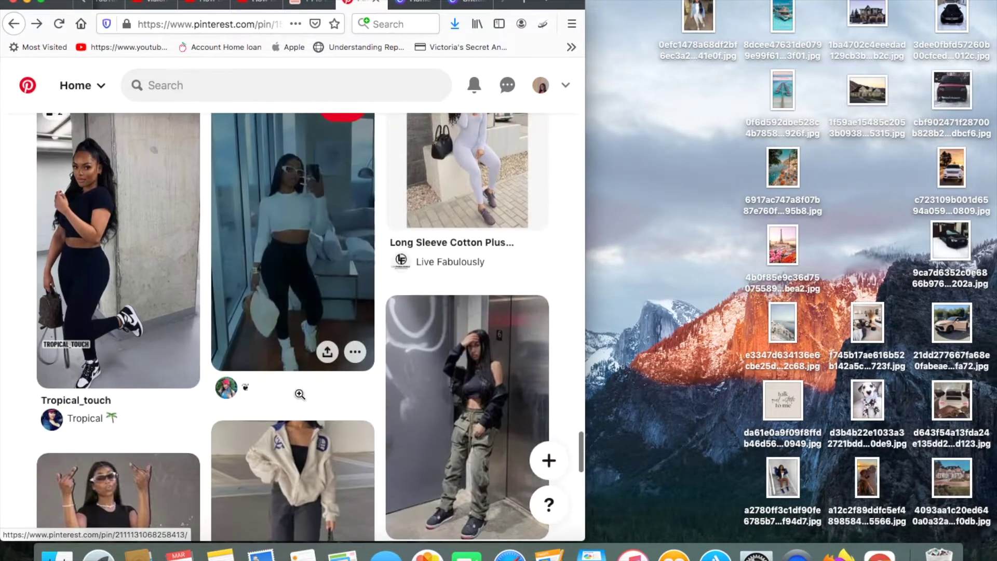
left_click(301, 387)
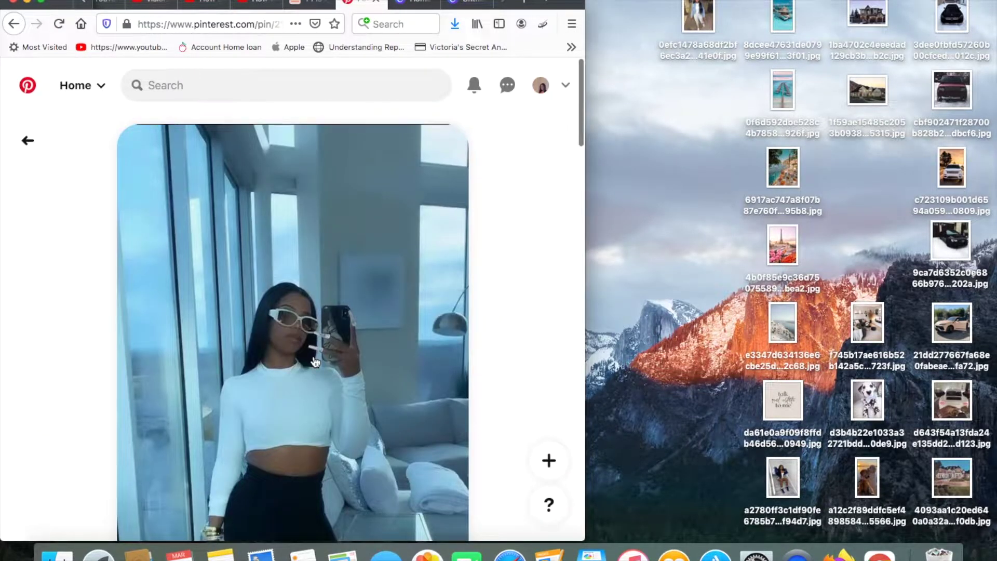
scroll(316, 362, "down", 1)
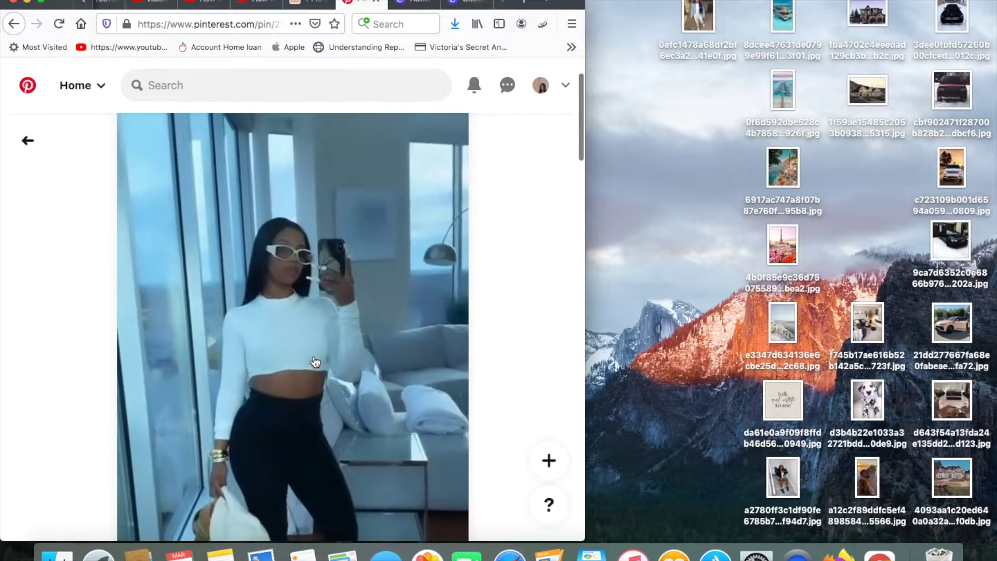
left_click(28, 141)
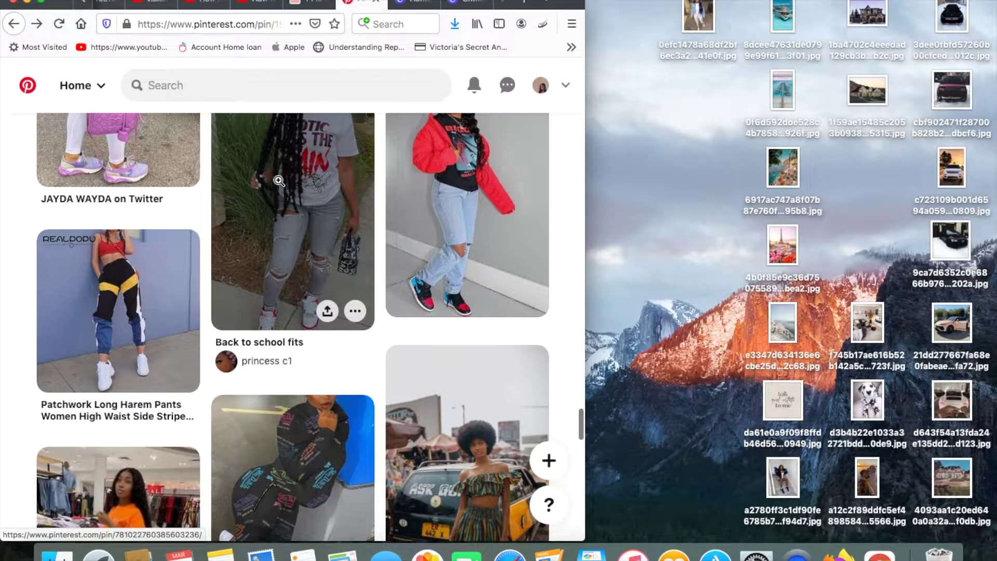
Search Pinterest for "weave" and narrow the results to Hairstyles.
left_click(310, 88)
type("weave")
key("Return")
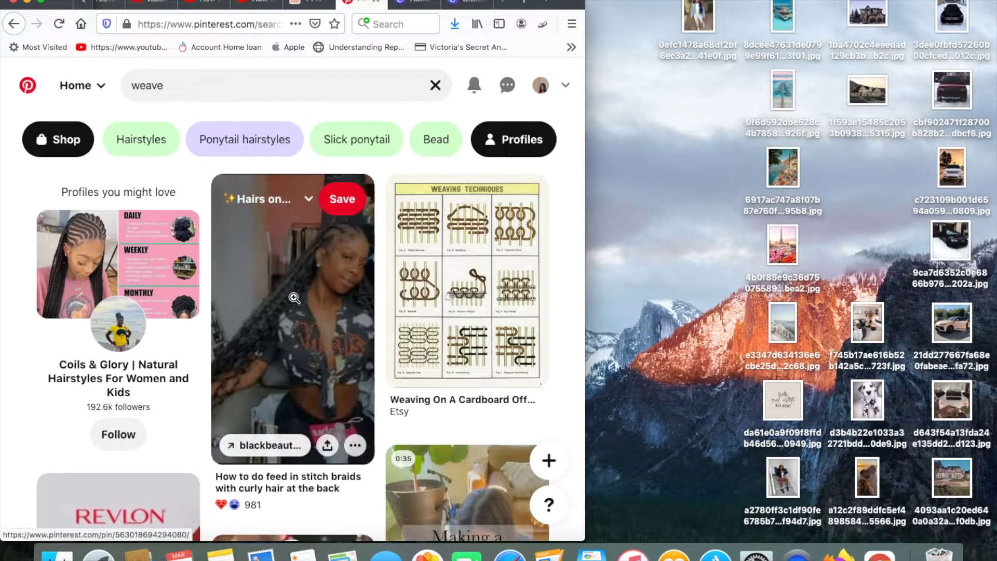
scroll(371, 301, "down", 15)
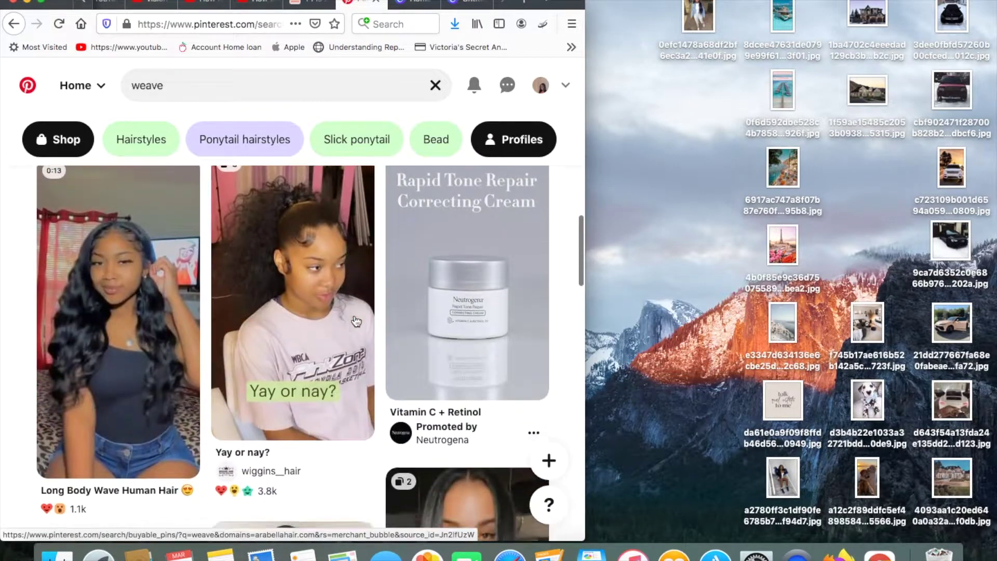
left_click(127, 143)
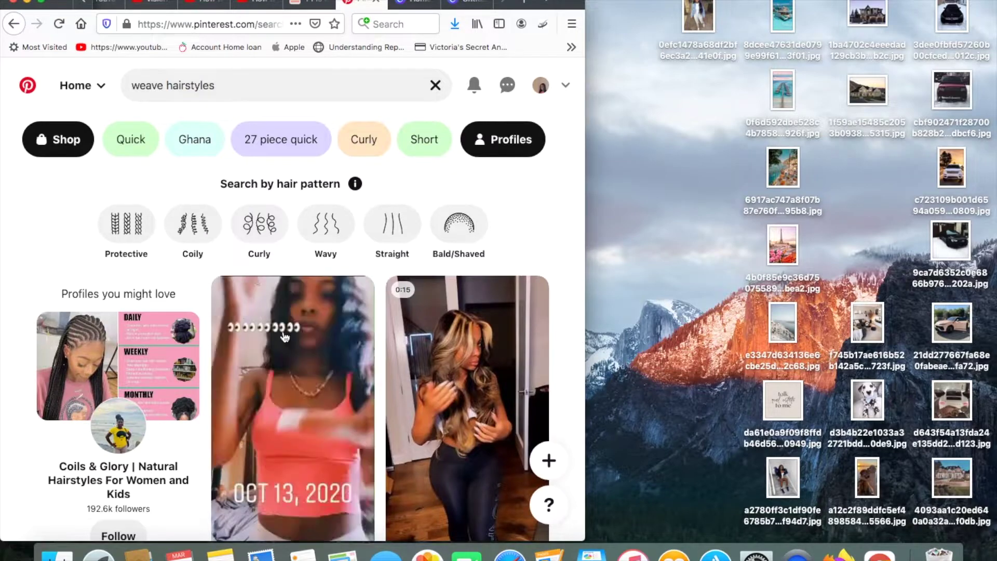
Look through the weave hairstyles, view the 0:24 straight hair video pin, and return to the results.
scroll(341, 374, "down", 2)
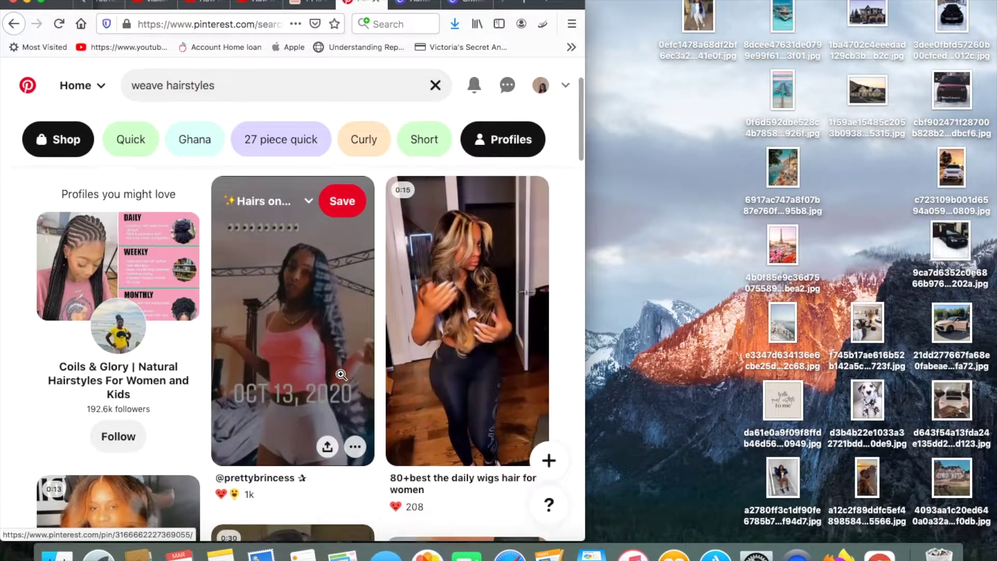
scroll(364, 368, "down", 4)
scroll(467, 337, "down", 4)
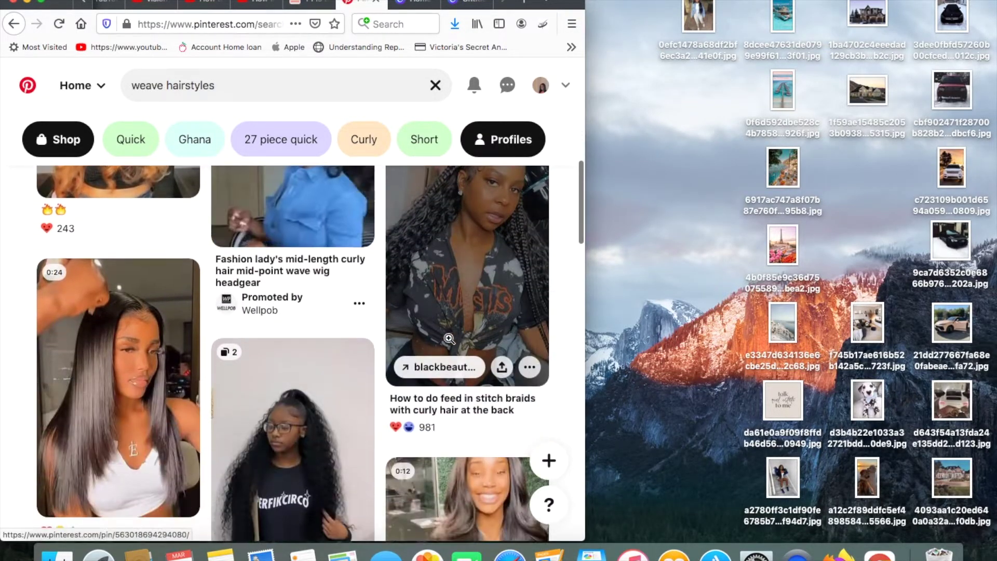
left_click(127, 381)
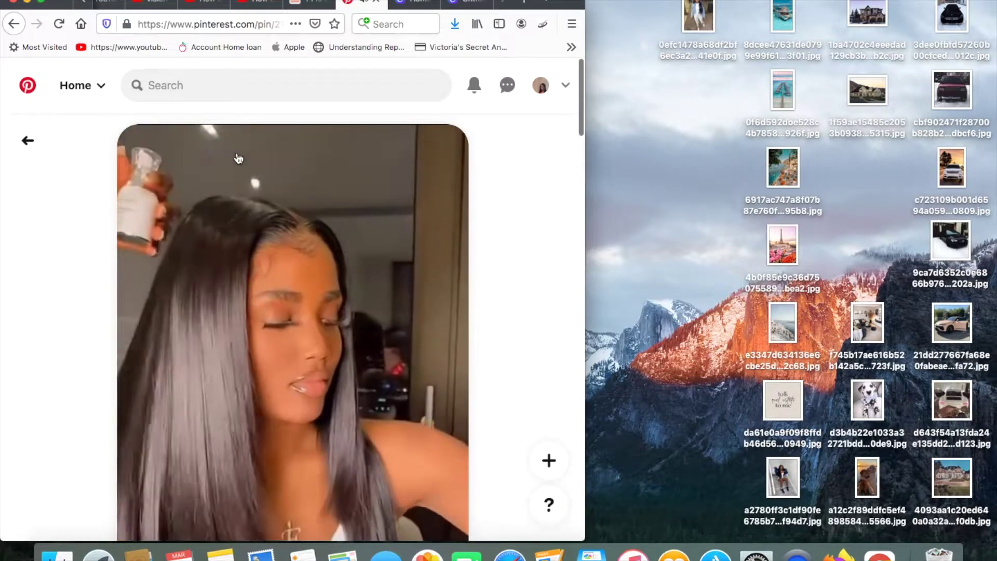
left_click(28, 141)
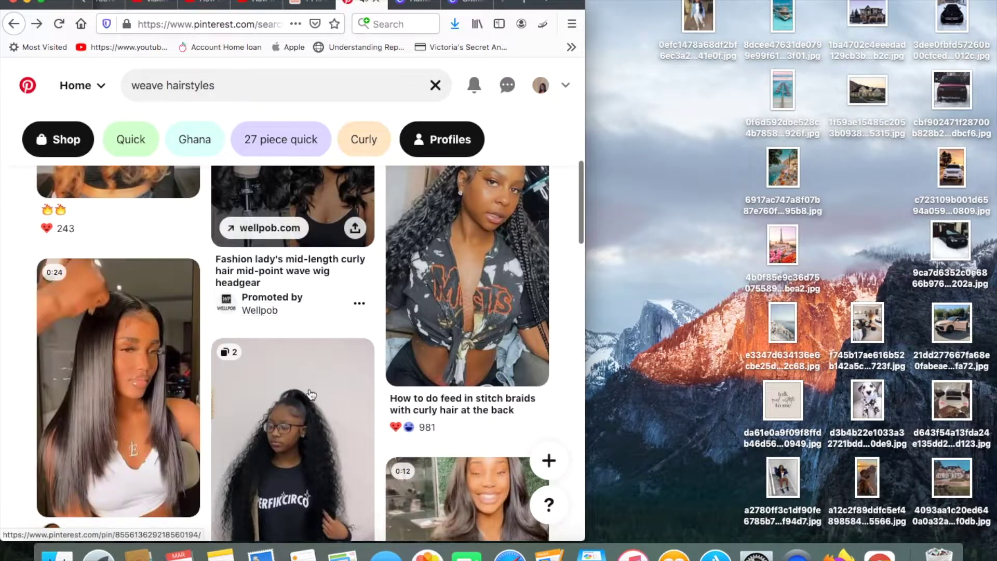
Open West Kiss's "Body wave" pin and save the long wavy hair image from its second page to the desktop.
left_click(176, 269)
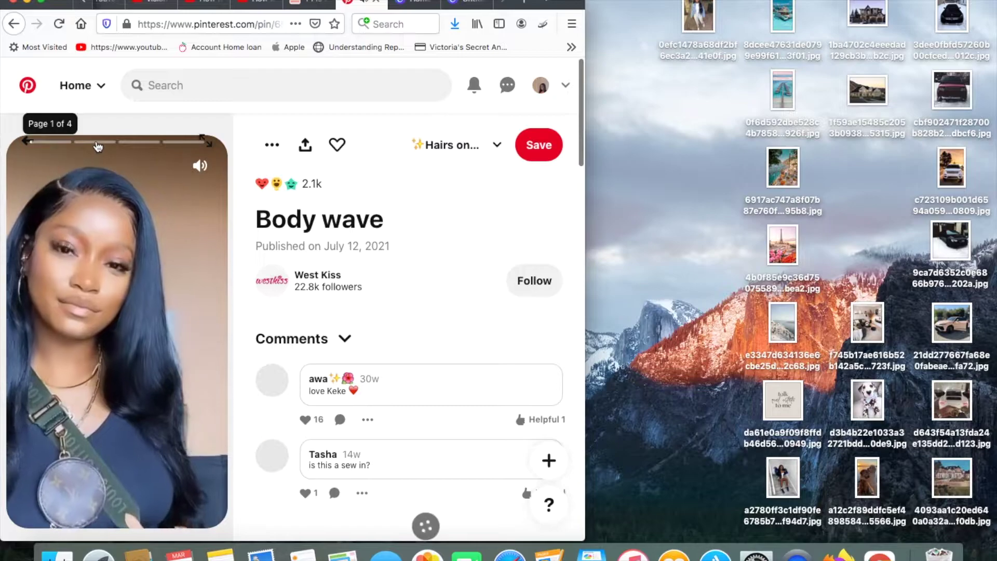
left_click(97, 143)
left_click_drag(130, 348, 868, 221)
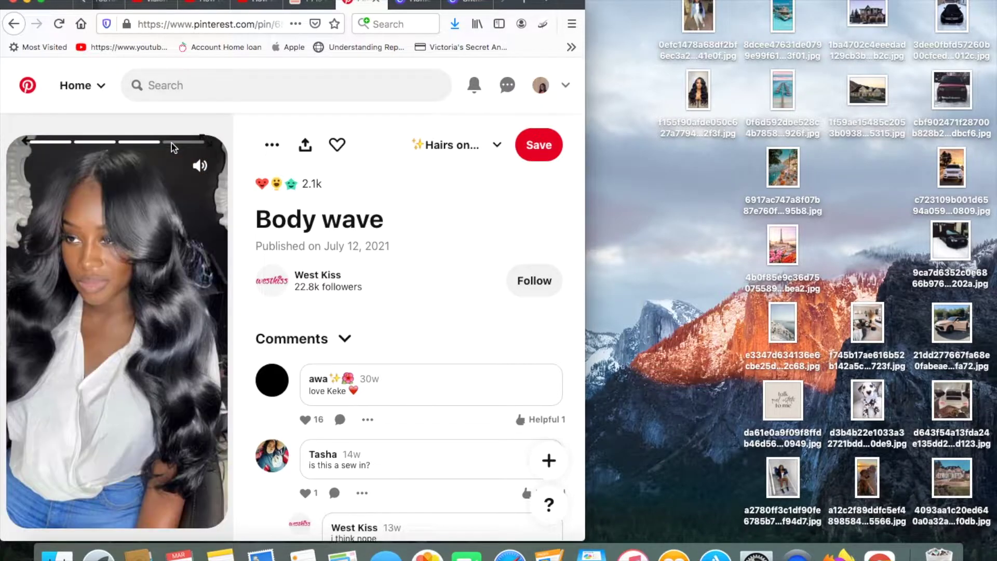
Save the white-shirt image from the "Body wave" pin and the emoji-covered curly hair photo from the weave hairstyles to the desktop.
left_click_drag(87, 339, 715, 200)
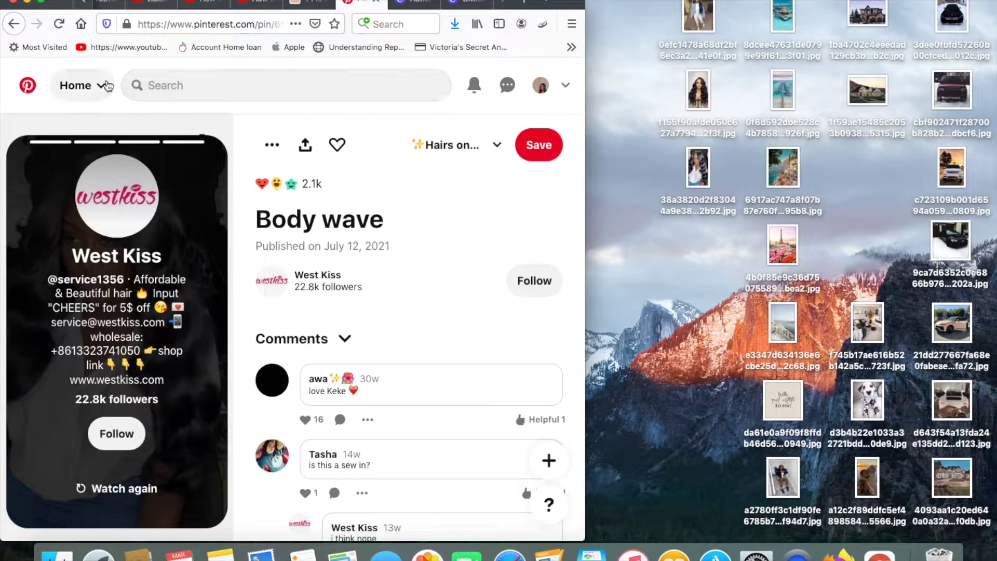
left_click(13, 24)
left_click(357, 345)
left_click_drag(356, 345, 712, 265)
left_click(28, 141)
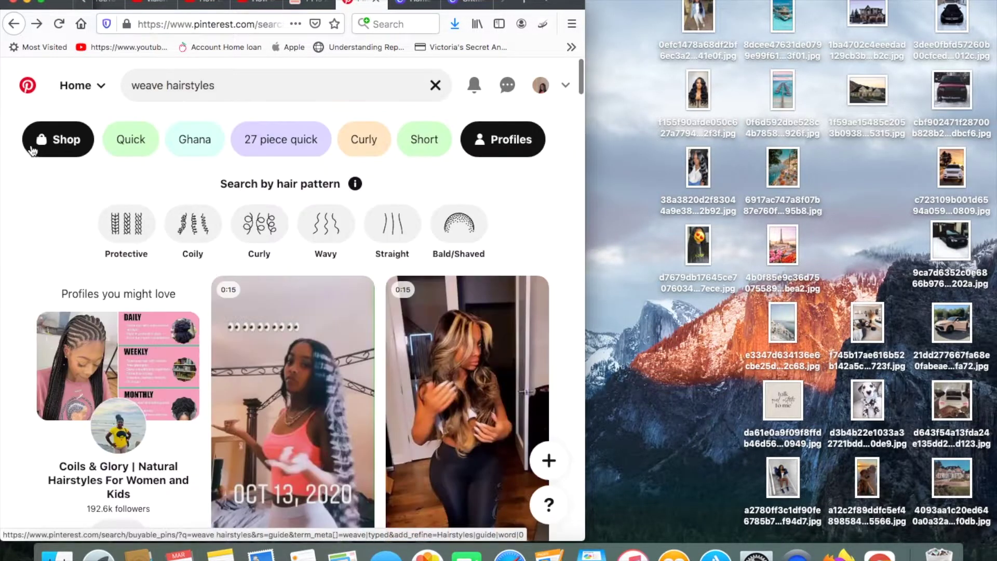
scroll(209, 368, "down", 5)
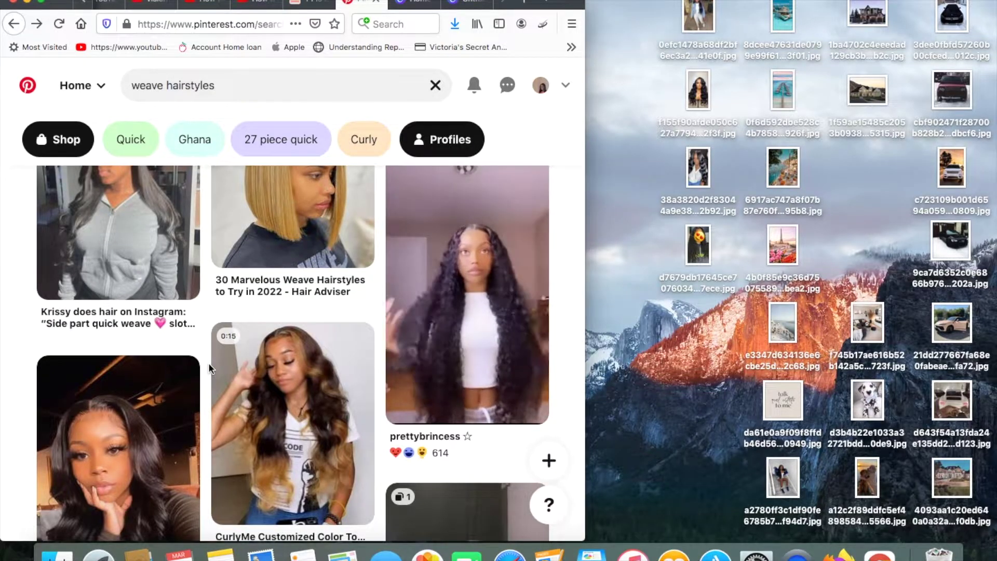
scroll(300, 357, "down", 10)
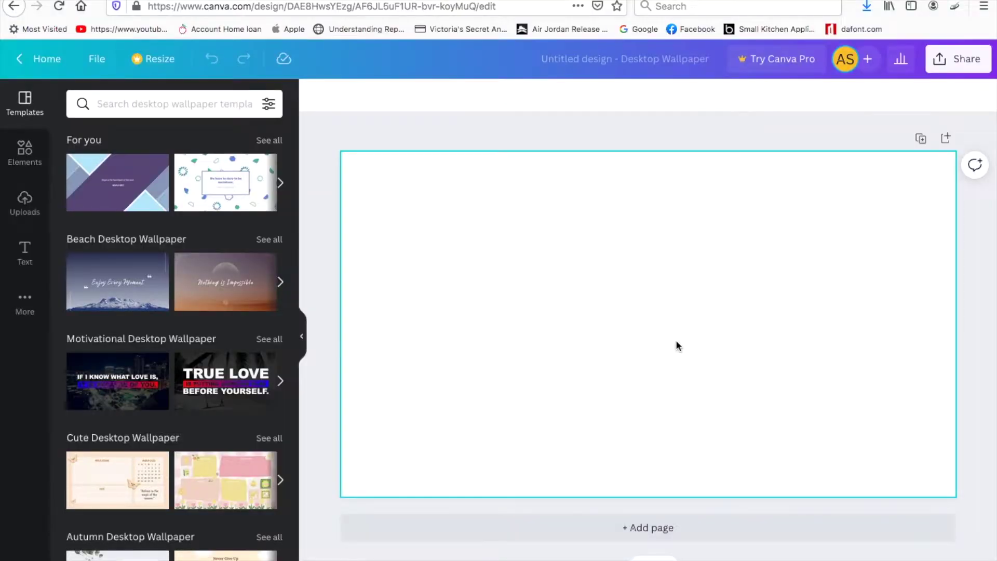
In the blank Canva desktop wallpaper design, start a media upload and browse to the Desktop folder.
left_click(920, 139)
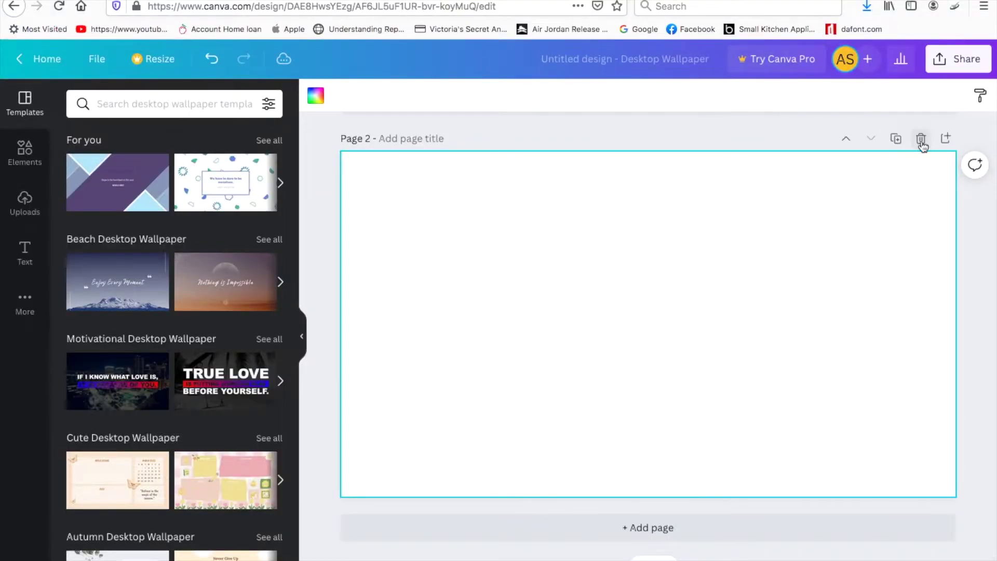
left_click(921, 142)
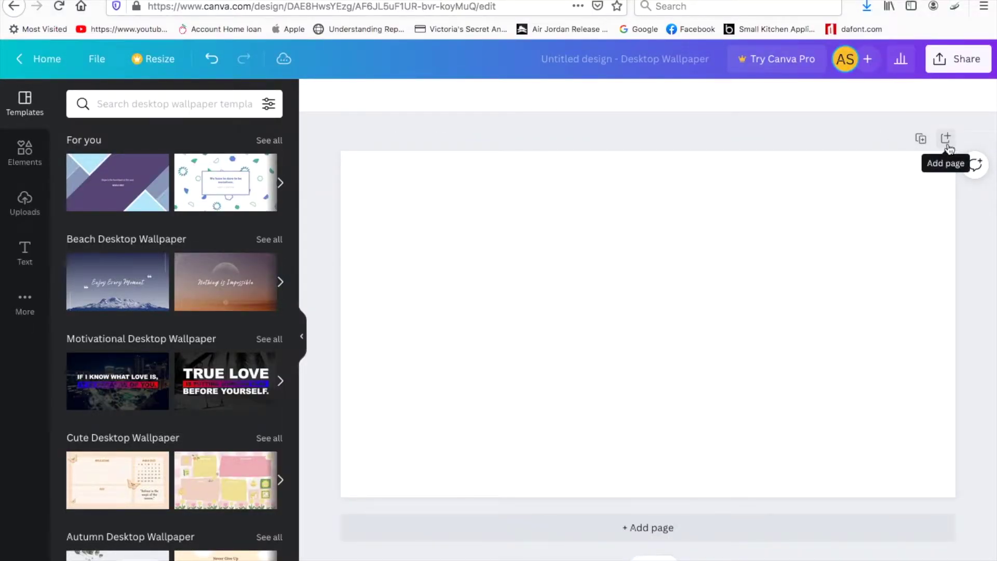
left_click(21, 205)
left_click(133, 147)
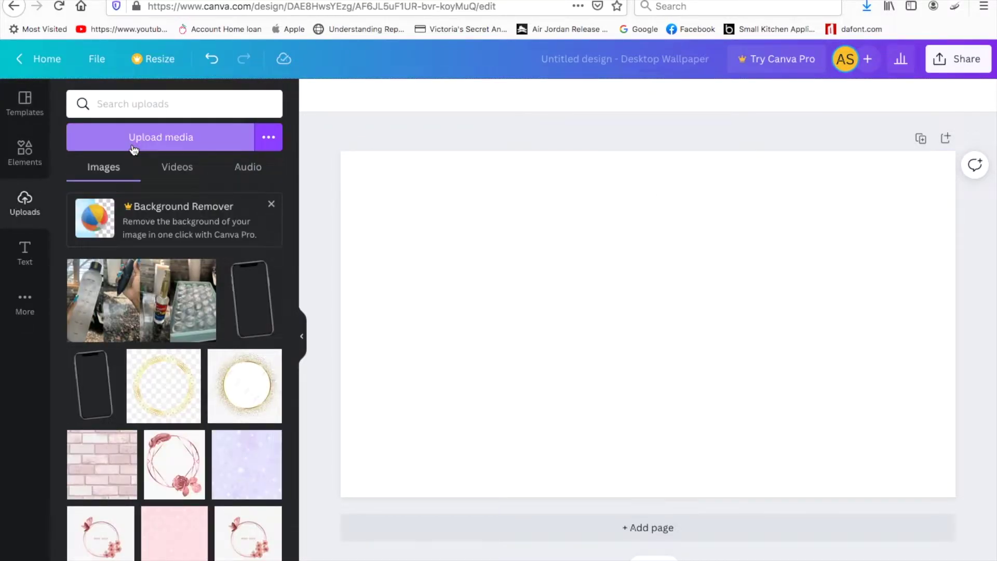
scroll(462, 196, "down", 10)
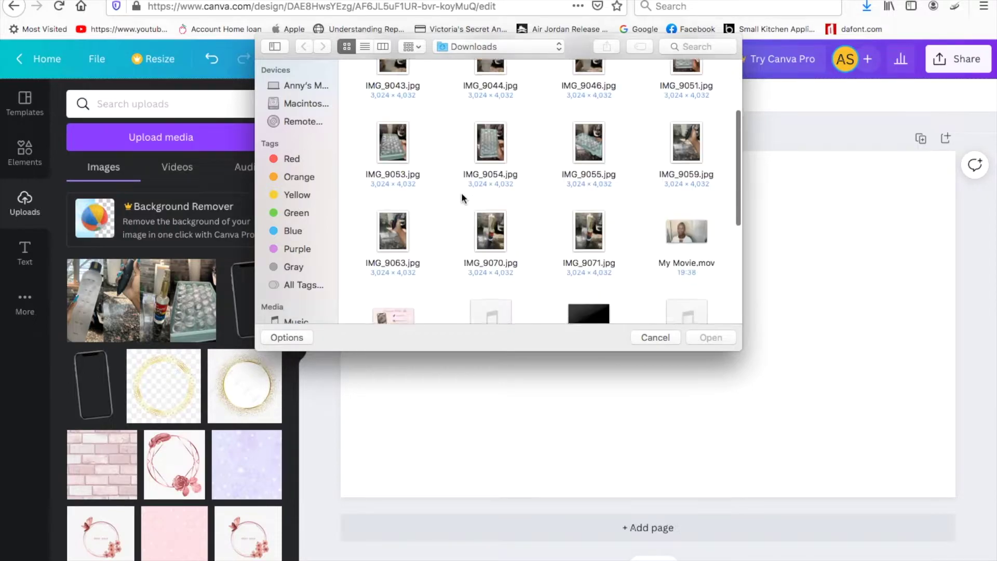
left_click(505, 46)
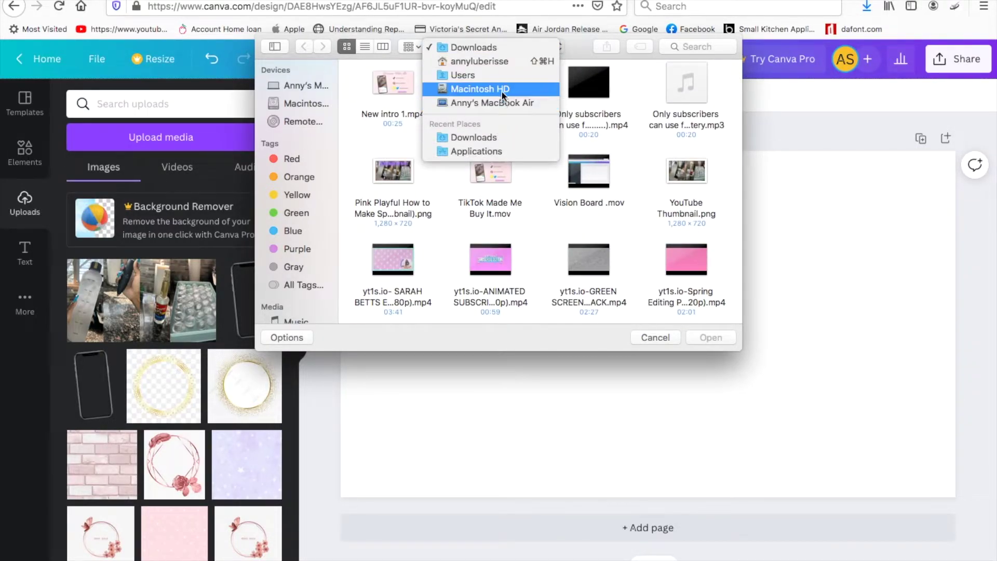
left_click(497, 63)
double_click(589, 85)
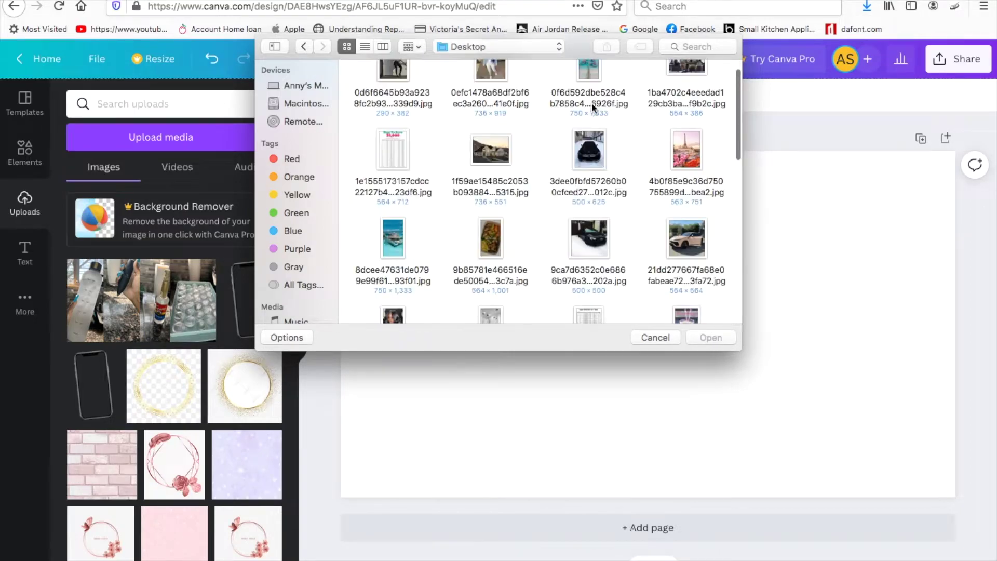
Select all the saved photos in the Desktop folder and upload them.
scroll(592, 101, "up", 2)
left_click_drag(356, 95, 824, 368)
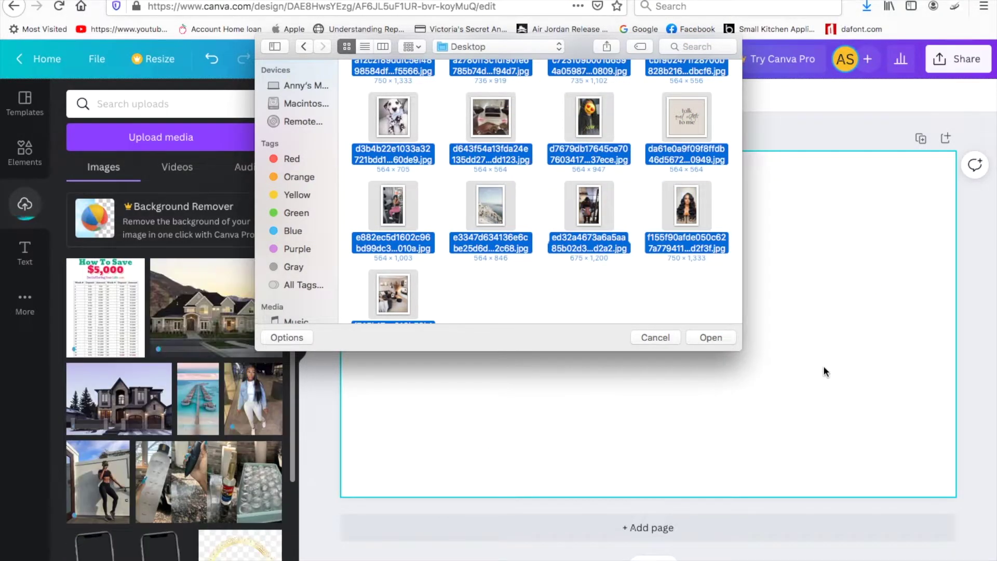
left_click(711, 338)
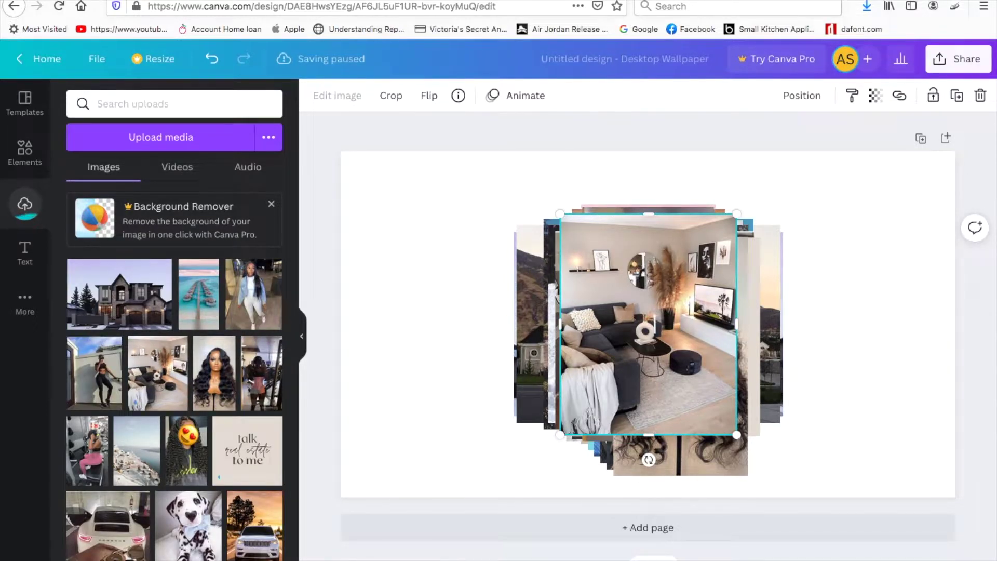
Shrink the living room photo and place it in the upper-left corner of the page.
scroll(194, 529, "down", 10)
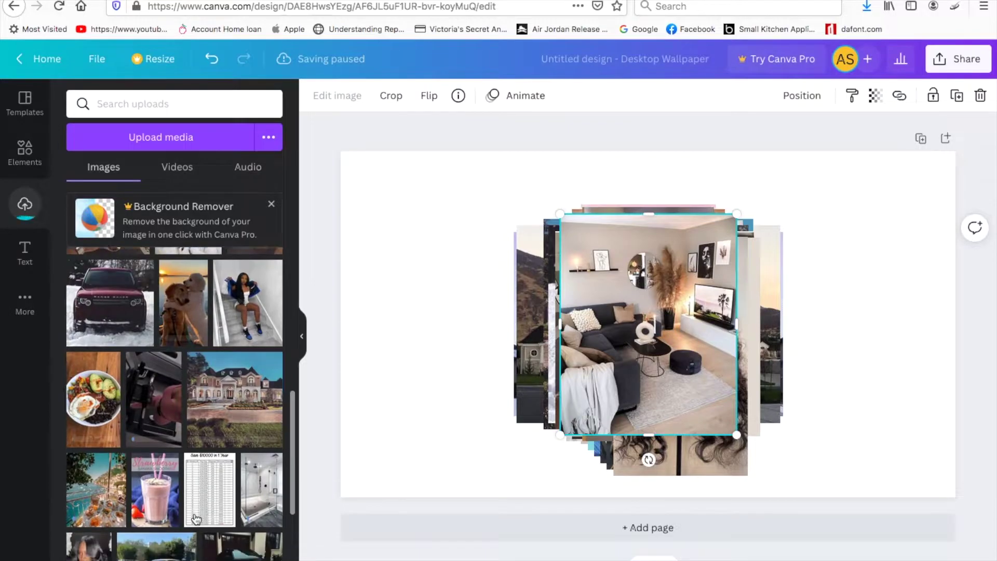
scroll(195, 520, "up", 10)
left_click(490, 312)
left_click_drag(644, 322, 425, 284)
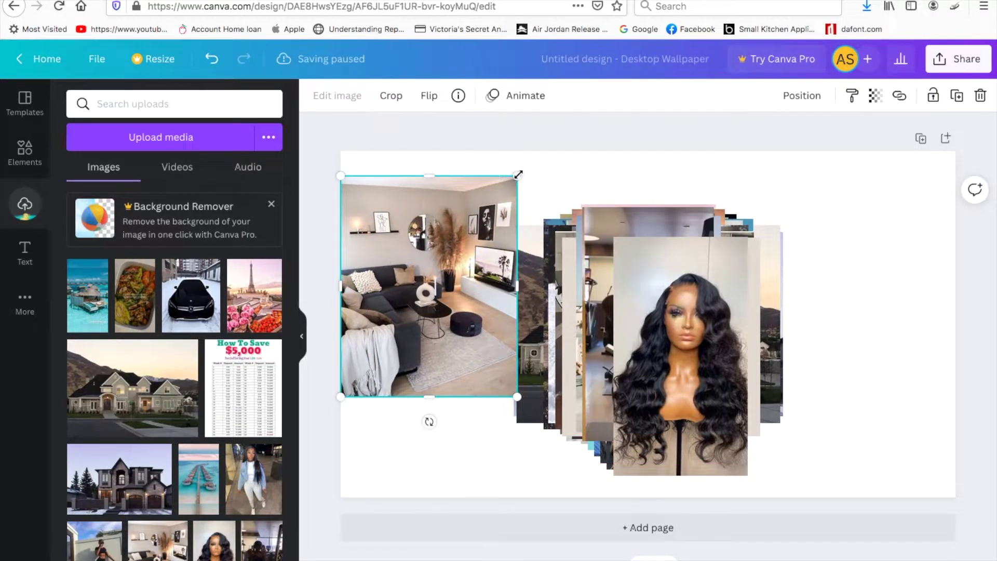
left_click_drag(478, 208, 423, 270)
left_click_drag(395, 334, 395, 207)
Spread photos from the stack: the wavy wig to the upper-right corner, the gym photos to the lower left, the seaside village left of centre.
left_click_drag(688, 344, 896, 236)
left_click_drag(649, 332, 403, 424)
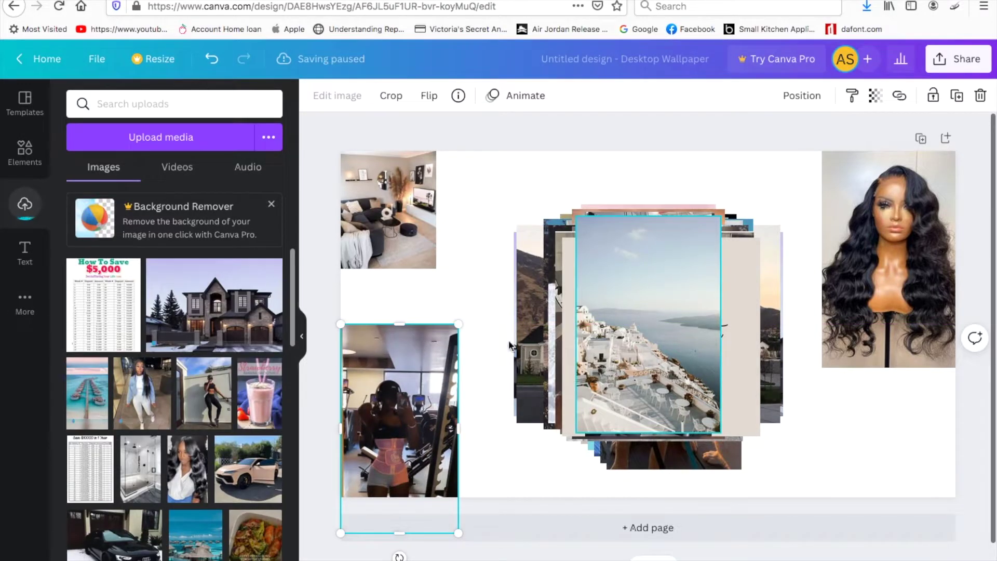
left_click_drag(640, 340, 470, 338)
left_click_drag(470, 447, 464, 438)
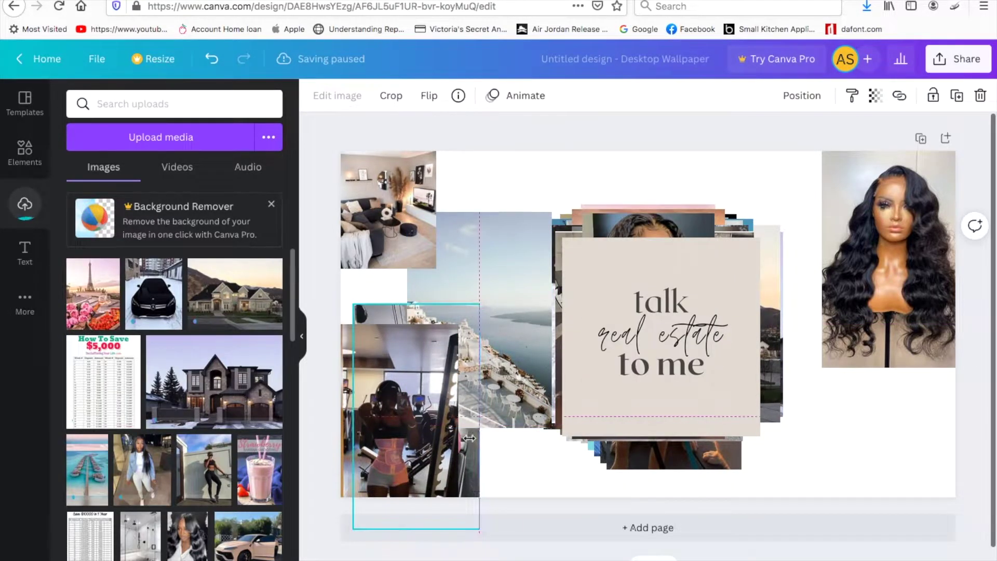
Shrink the "talk real estate to me" quote and place it along the top edge beside the living room photo.
left_click_drag(686, 340, 527, 202)
left_click_drag(601, 299, 525, 234)
Shrink the emoji-covered curly hair photo and place it at the top of the page next to the wavy wig photo.
left_click(684, 347)
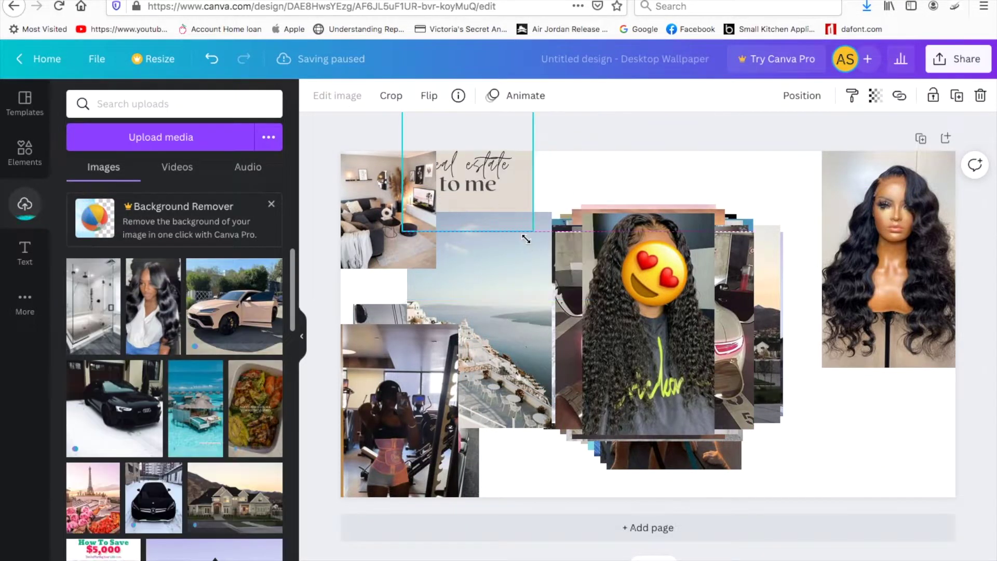
left_click_drag(682, 358, 925, 419)
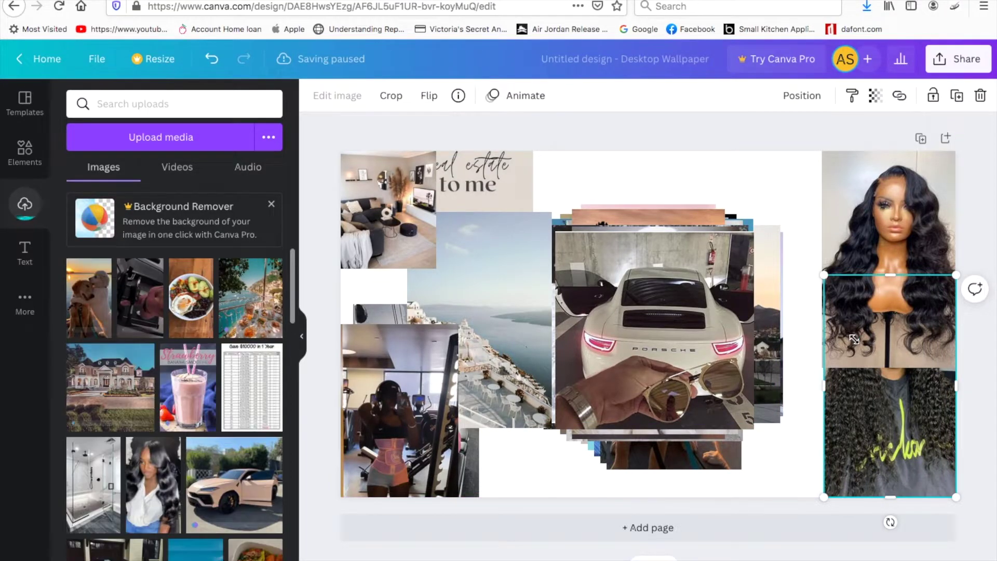
left_click_drag(825, 275, 861, 337)
left_click_drag(900, 431, 802, 232)
Shrink the white Porsche photo and place it in the lower-right corner of the page.
left_click(657, 343)
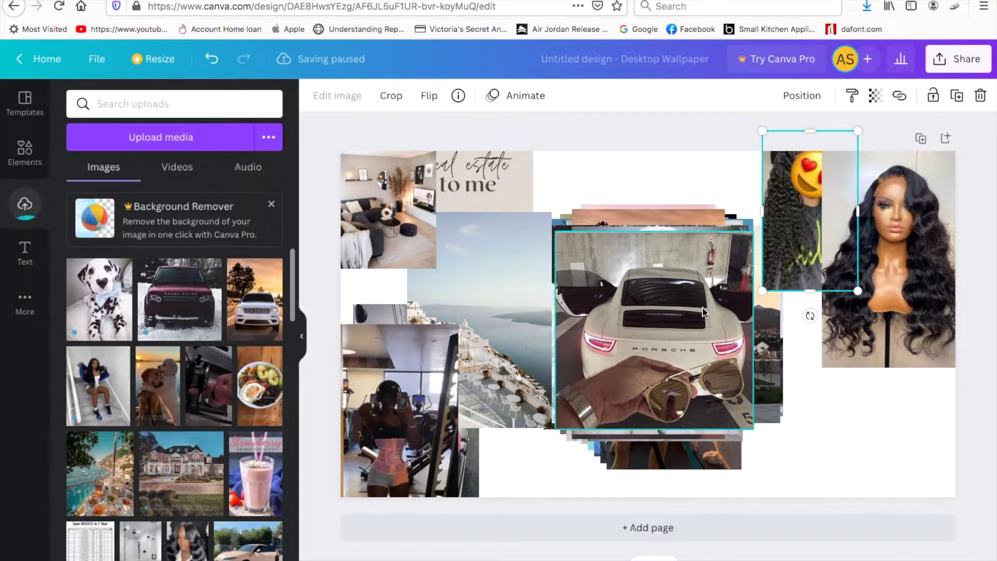
left_click_drag(657, 343, 824, 447)
left_click_drag(807, 381, 753, 367)
left_click_drag(836, 451, 877, 421)
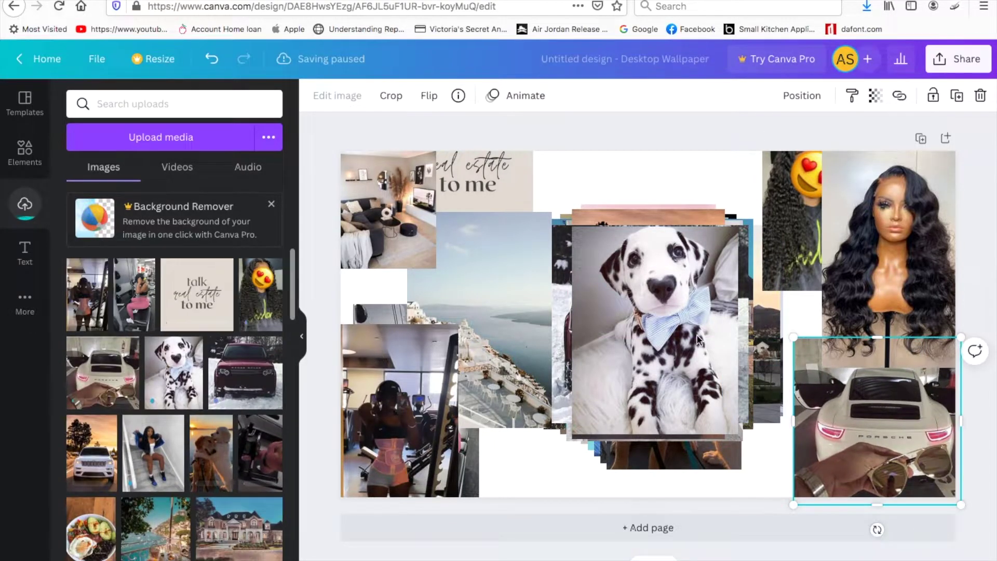
Move the Dalmatian photo right of centre and shrink it, and place the Range Rover photo beside the Porsche.
left_click_drag(697, 335, 736, 283)
left_click_drag(597, 312, 777, 421)
left_click(634, 352)
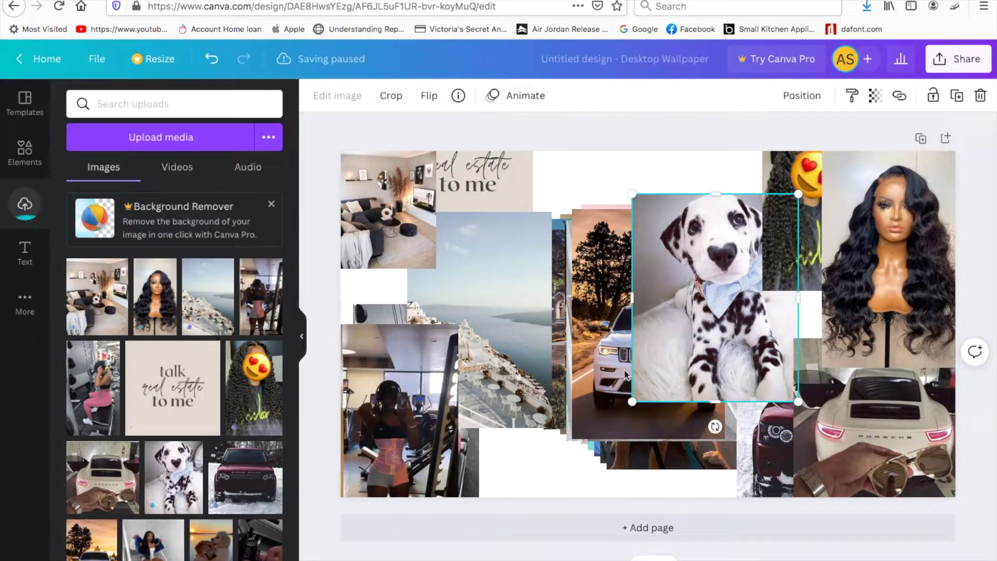
left_click_drag(647, 382, 701, 315)
Spread the white Jeep photo to the lower right, the stairs outfit photo to the bottom edge, and the golden dogs photo behind the Dalmatian.
left_click_drag(696, 363, 921, 443)
left_click_drag(665, 372, 567, 461)
left_click_drag(667, 395, 747, 331)
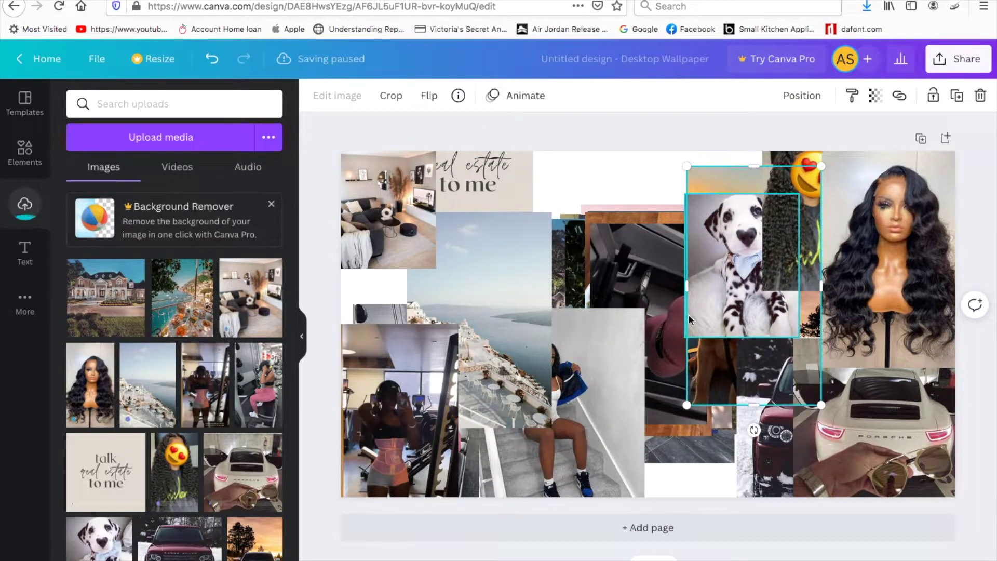
Move the avocado bowl photo to the top edge and the $10000 savings chart to the bottom edge, spreading out the remaining stack.
left_click_drag(656, 278, 581, 156)
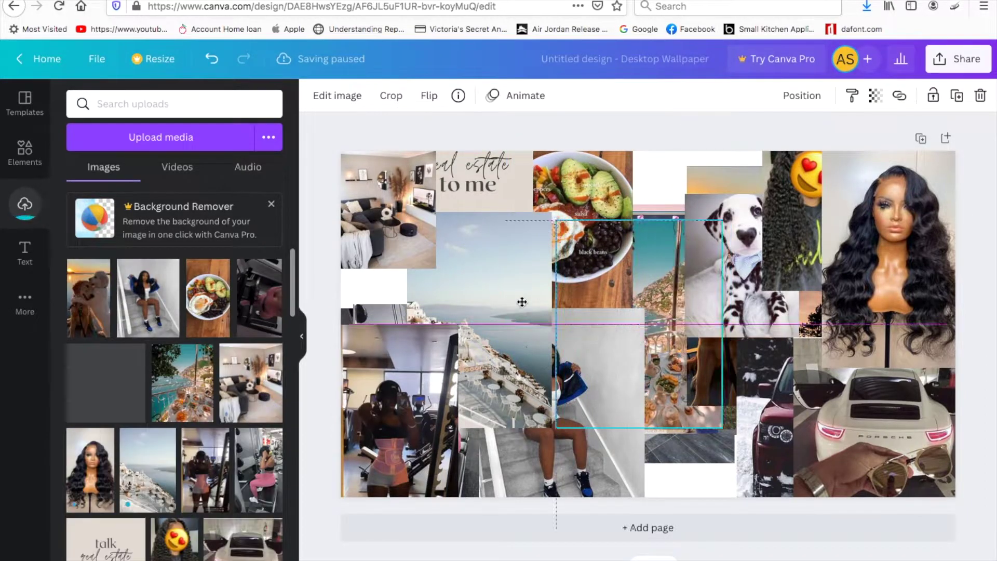
left_click(525, 312)
left_click_drag(525, 312, 414, 223)
left_click_drag(644, 312, 716, 469)
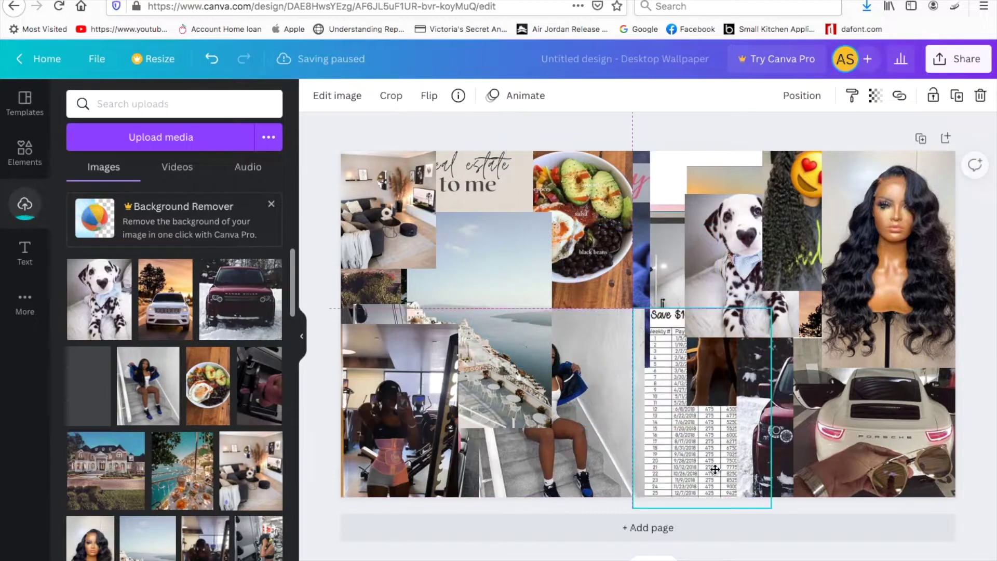
left_click(653, 249)
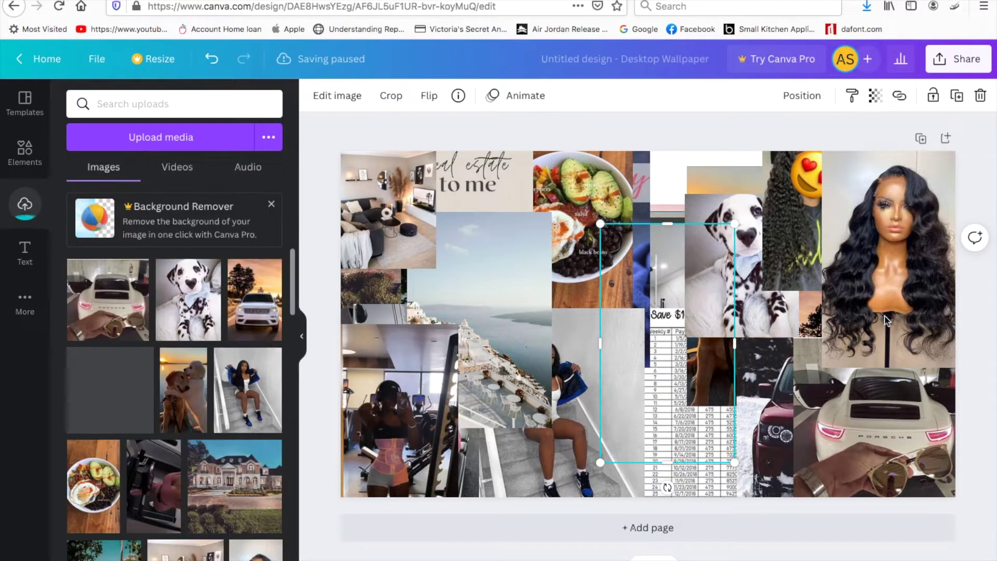
Shrink the wavy wig photo to about 299 by 532 and reduce the Porsche photo in the lower-right corner.
left_click(883, 270)
left_click_drag(823, 367, 863, 297)
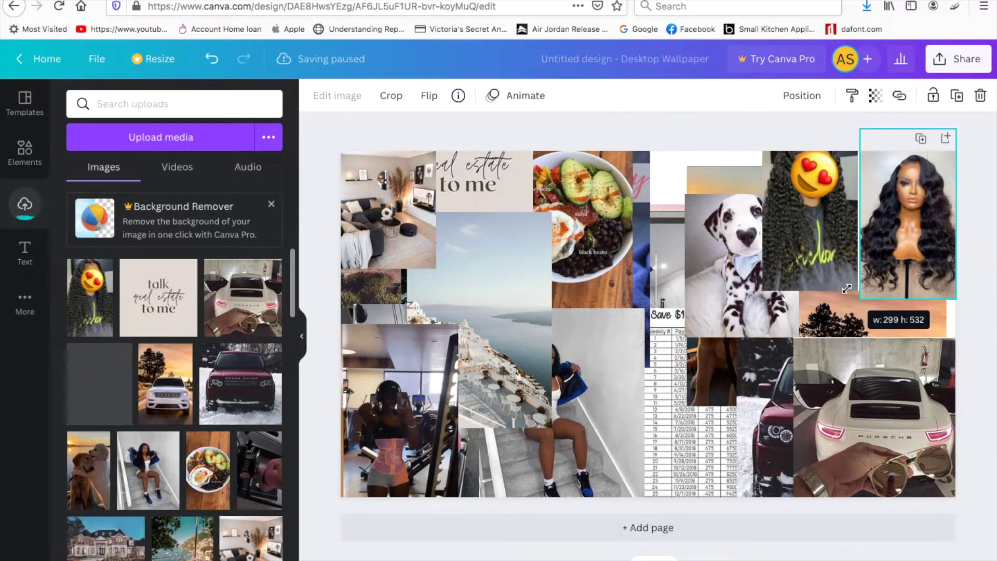
left_click(860, 319)
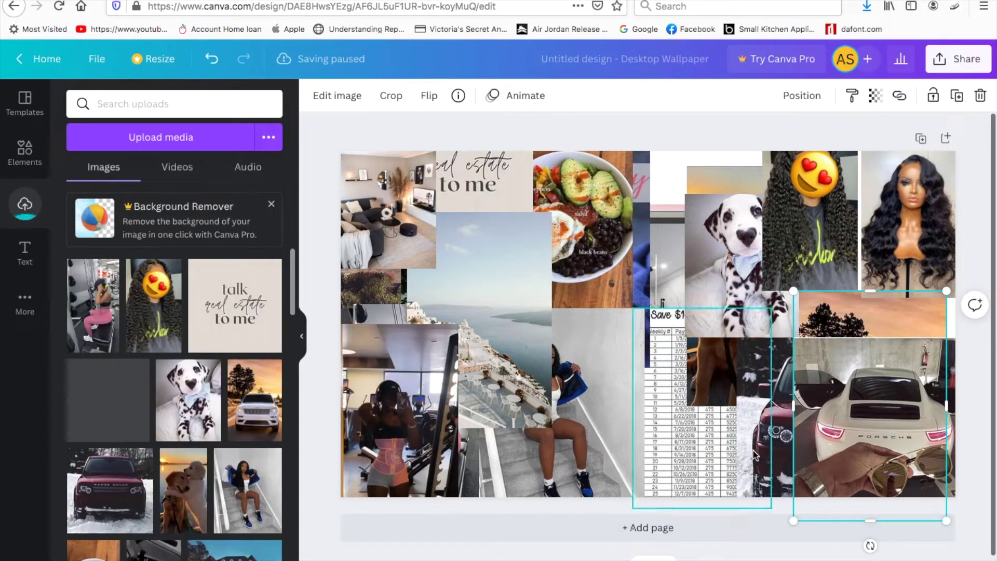
left_click(744, 450)
left_click_drag(754, 355, 828, 383)
left_click(851, 396)
left_click_drag(828, 439, 832, 434)
Shrink the white Jeep photo and place it between the wavy wig photo and the Porsche at the right edge.
left_click_drag(883, 338, 816, 344)
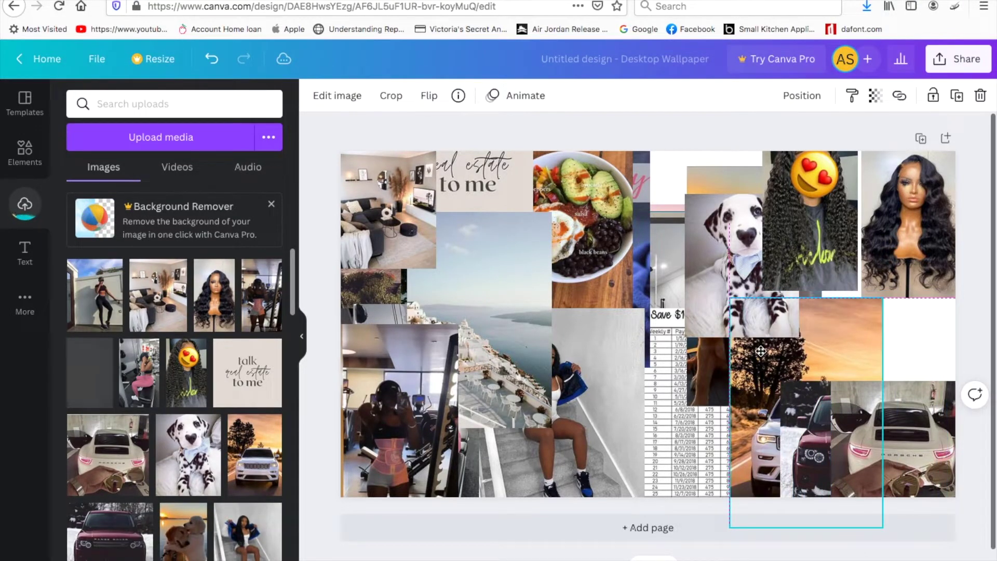
left_click_drag(881, 297, 847, 346)
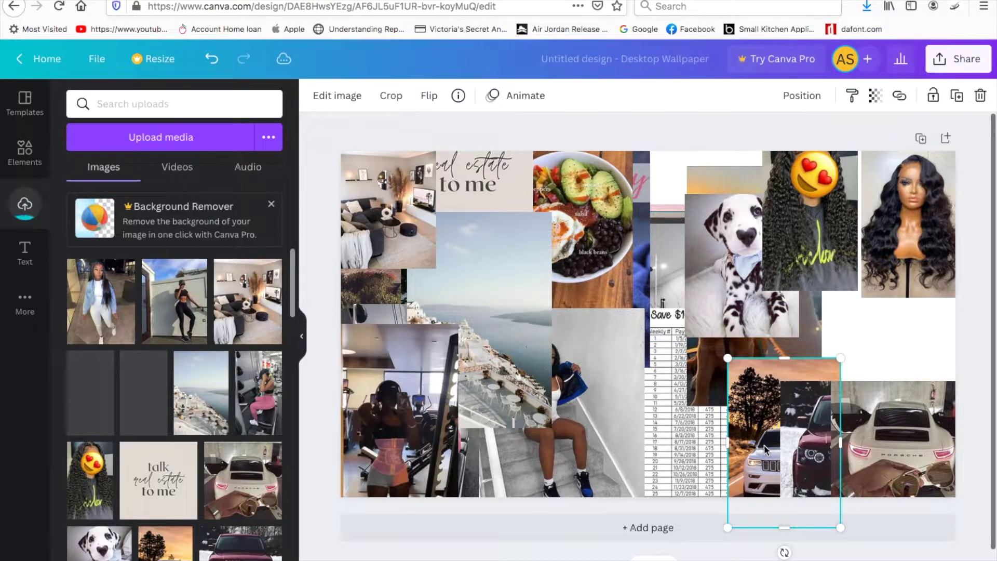
left_click_drag(753, 439, 861, 328)
Shrink the Porsche and Range Rover photos and set the Range Rover directly left of the Porsche along the bottom edge.
left_click_drag(801, 461, 691, 455)
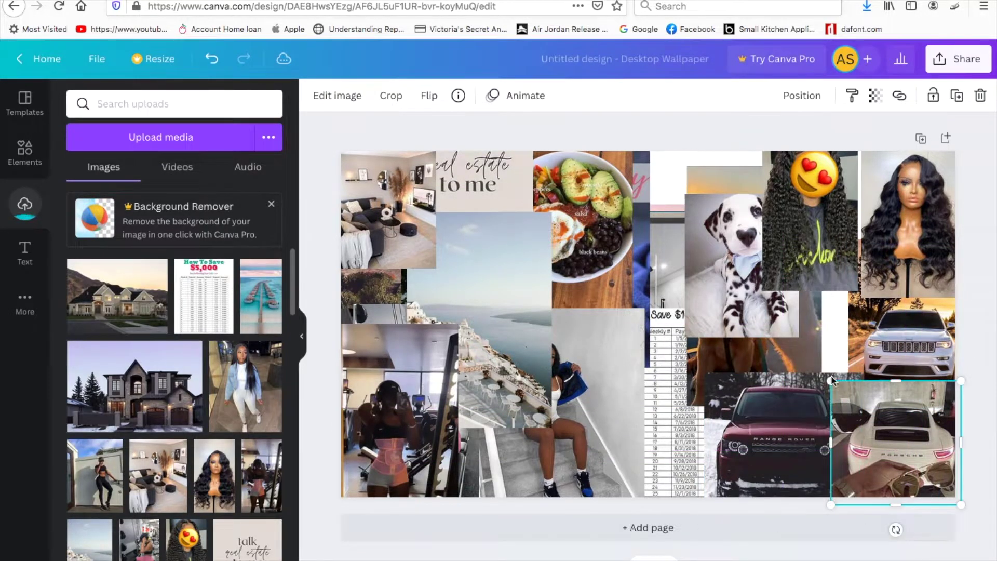
left_click(875, 422)
left_click(811, 401)
left_click_drag(861, 373, 812, 412)
left_click_drag(754, 464, 803, 450)
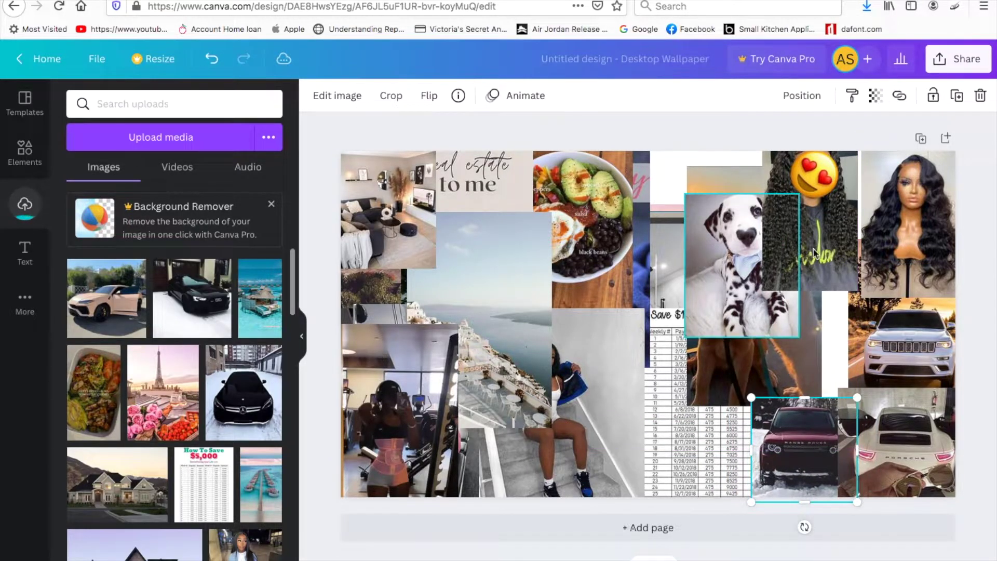
Reduce the size of the curly hair, wavy wig and white Jeep photos on the right side of the page.
left_click(811, 234)
left_click_drag(763, 289, 782, 266)
left_click(909, 218)
left_click_drag(861, 298, 877, 271)
left_click(893, 319)
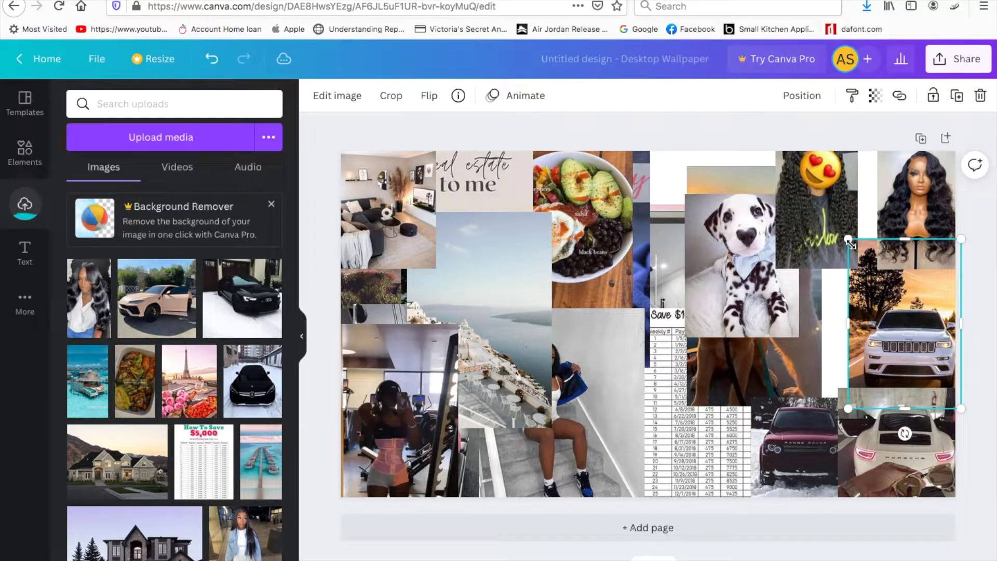
left_click_drag(849, 240, 871, 270)
Shrink the golden dogs photo behind the Dalmatian and move the curly hair photo up against the wavy wig photo.
left_click(731, 326)
left_click_drag(819, 406, 783, 338)
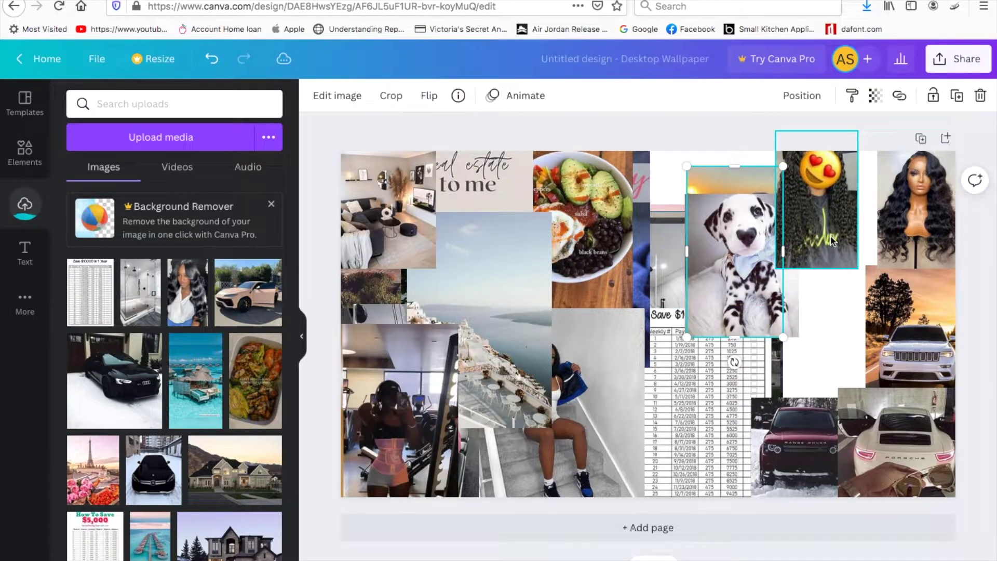
left_click_drag(833, 240, 861, 240)
Bring the Range Rover photo forward so it overlaps the Porsche photo.
left_click(835, 426)
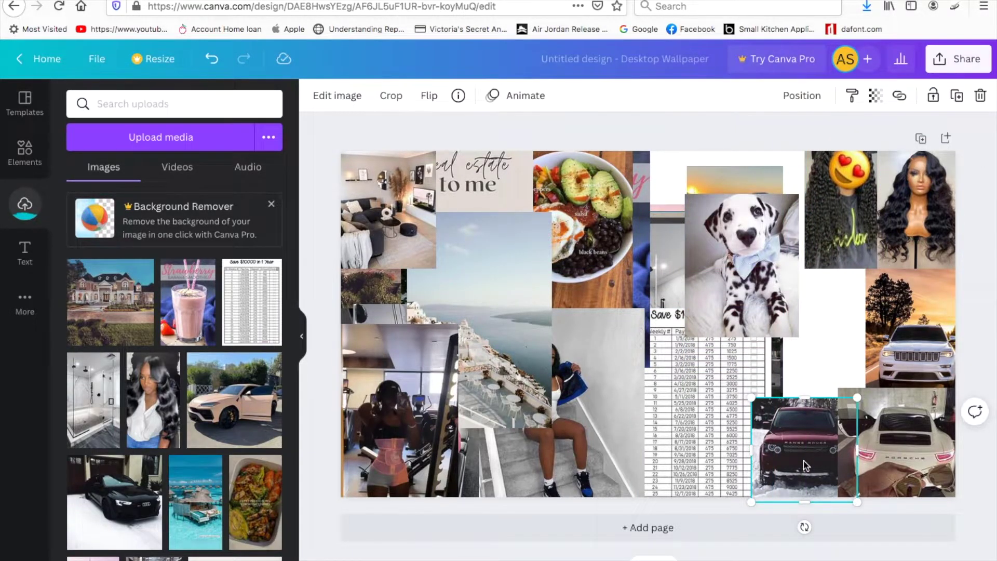
right_click(804, 466)
left_click(680, 379)
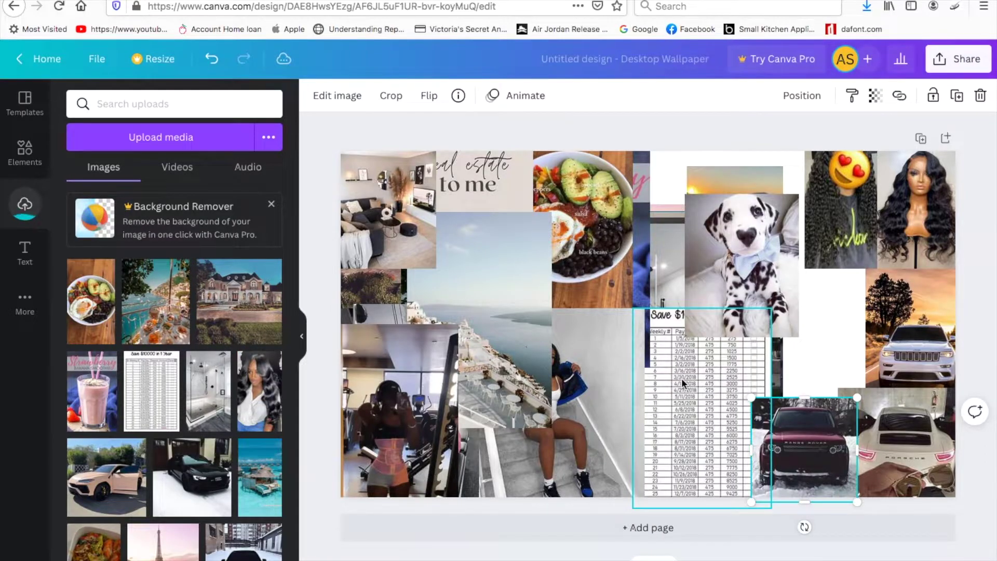
Move the Porsche photo into the lower-right corner of the page and shrink the Santorini photo.
left_click_drag(901, 456, 915, 467)
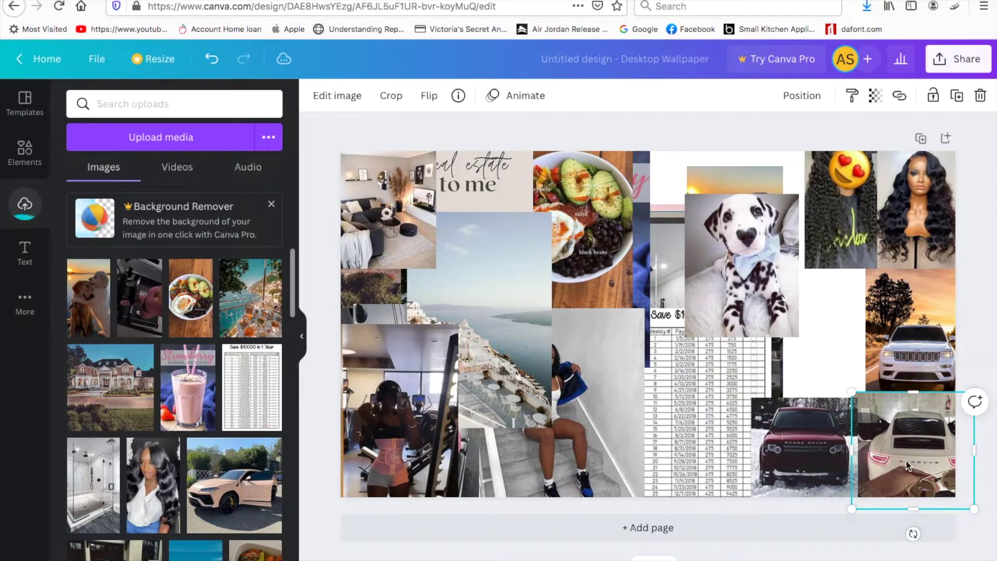
left_click(835, 371)
left_click(497, 398)
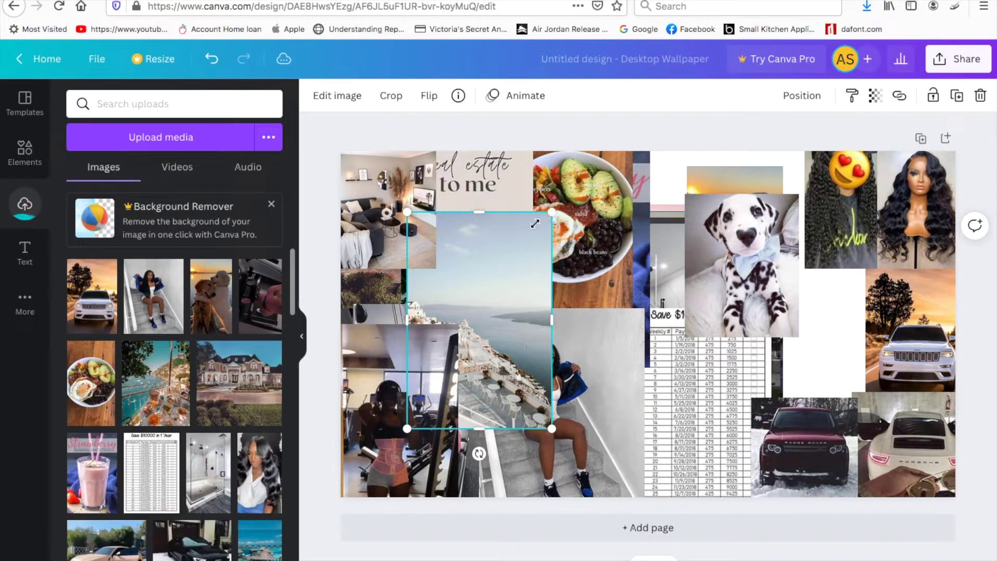
left_click_drag(540, 220, 510, 267)
Shrink the photo of the woman on the stairs and place it along the bottom edge beside the gym photo.
left_click(570, 393)
left_click_drag(643, 308, 581, 389)
mouse_move(536, 445)
left_mouse_down()
mouse_move(563, 425)
mouse_move(544, 430)
left_mouse_up()
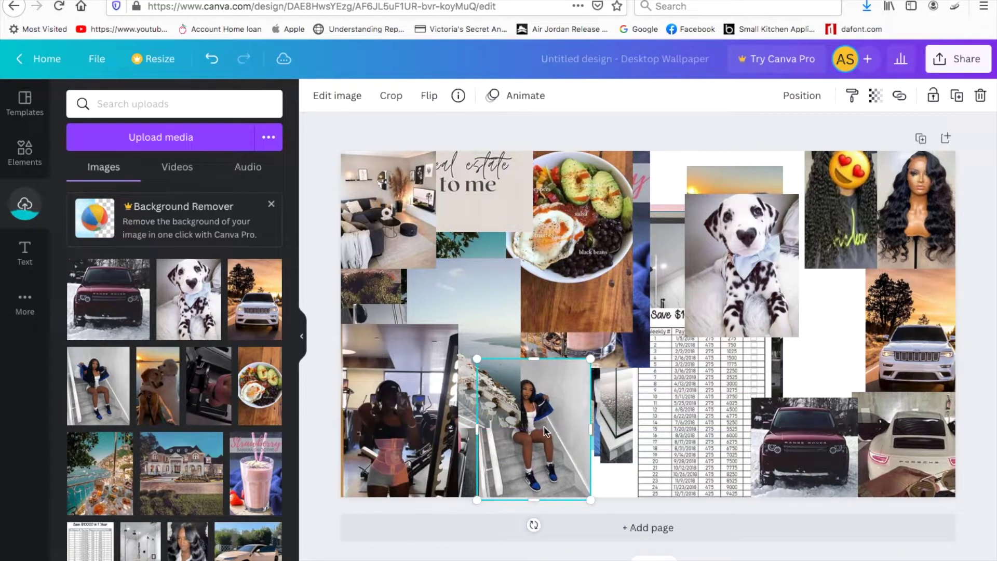
left_click_drag(591, 360, 566, 391)
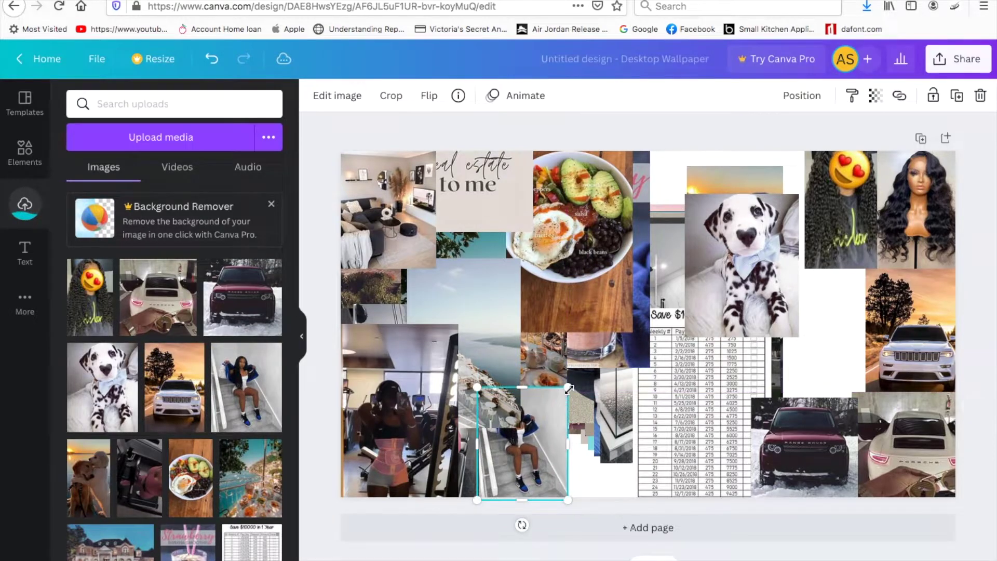
Shrink the "Save $10000 in 1 Year" chart and place it at the bottom edge, left of the Range Rover photo.
left_click(662, 308)
left_click_drag(632, 307, 673, 367)
left_click_drag(709, 439, 696, 436)
Move the golden dogs photo beside the curly hair photo and place a smaller Dalmatian photo left of the white Jeep.
left_click_drag(746, 295, 829, 329)
left_click_drag(769, 370, 783, 325)
left_click_drag(804, 256, 785, 307)
left_click(717, 245)
left_click_drag(687, 338, 706, 304)
left_click_drag(746, 254, 782, 264)
Shrink the food bowl photo and the "talk real estate to me" quote along the top edge.
left_click(616, 283)
left_click_drag(635, 335, 587, 269)
left_click(479, 185)
left_click_drag(535, 234, 509, 208)
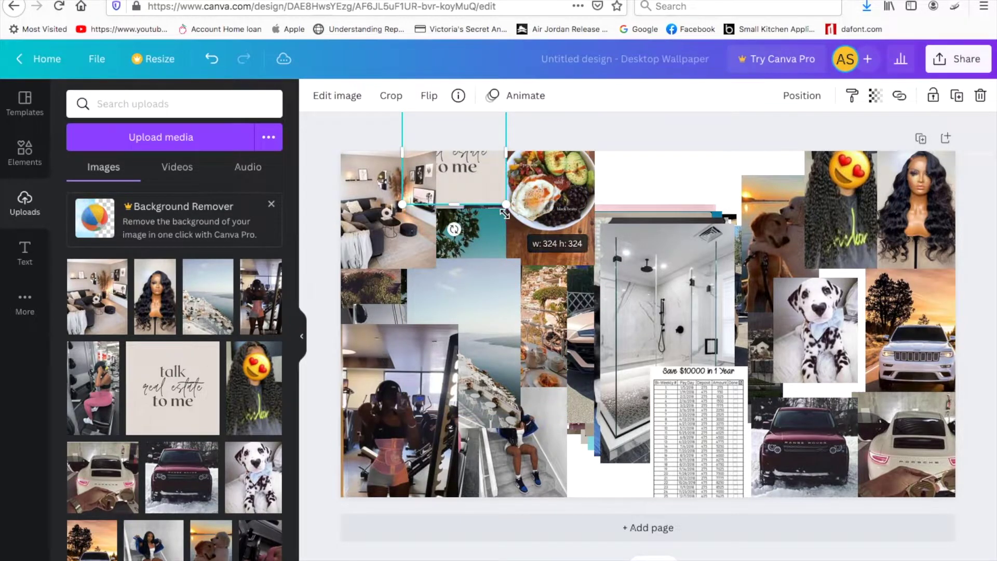
Shrink the Santorini photo further and tuck a reduced marble shower photo behind the living room photo.
left_click(545, 395)
left_click_drag(569, 417, 474, 339)
left_click(551, 332)
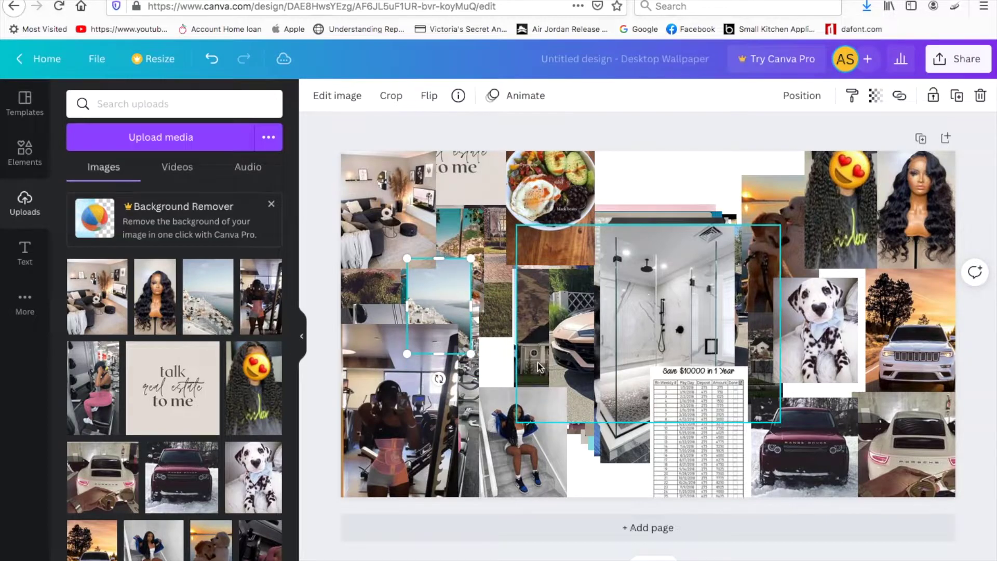
left_click_drag(516, 378, 651, 389)
key("Delete")
Shrink the photo of the woman with long black waves and move it to the top edge behind the golden dogs.
left_click(660, 340)
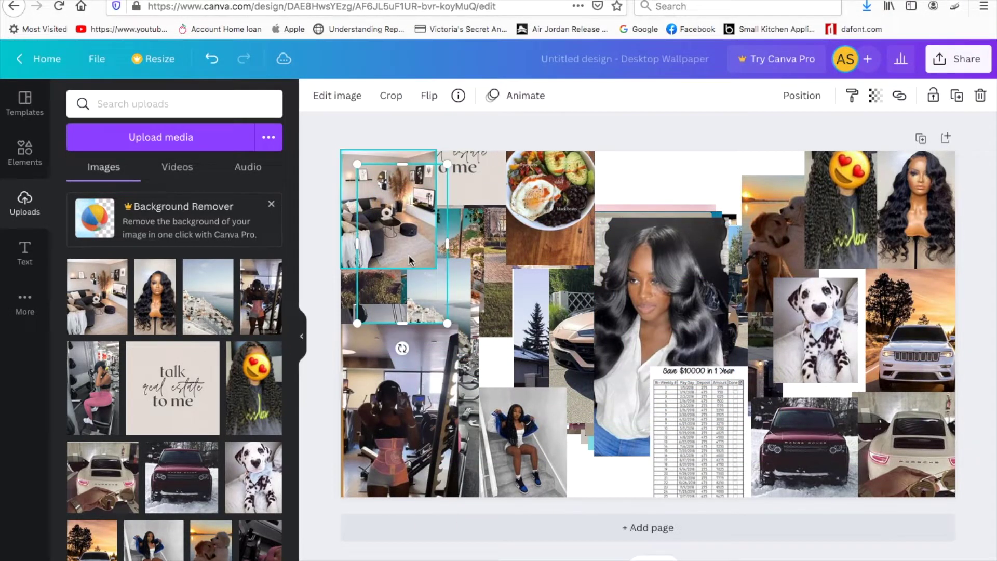
left_click_drag(600, 453, 652, 355)
left_click_drag(705, 280, 793, 190)
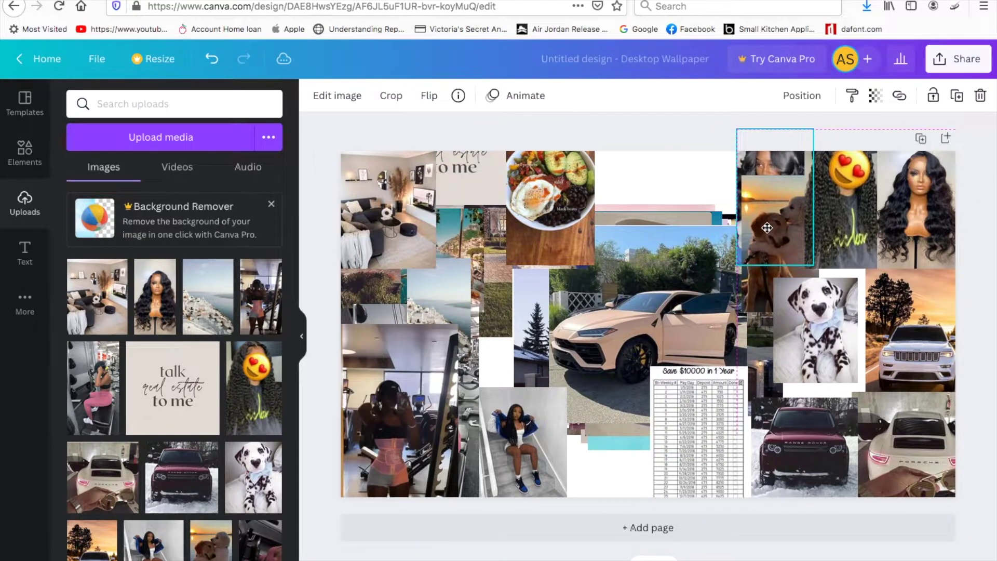
Move the $10000 savings chart behind the stairs photo and place a smaller beige Lamborghini photo left of the Range Rover.
left_click_drag(702, 406, 546, 413)
left_click_drag(656, 355, 675, 403)
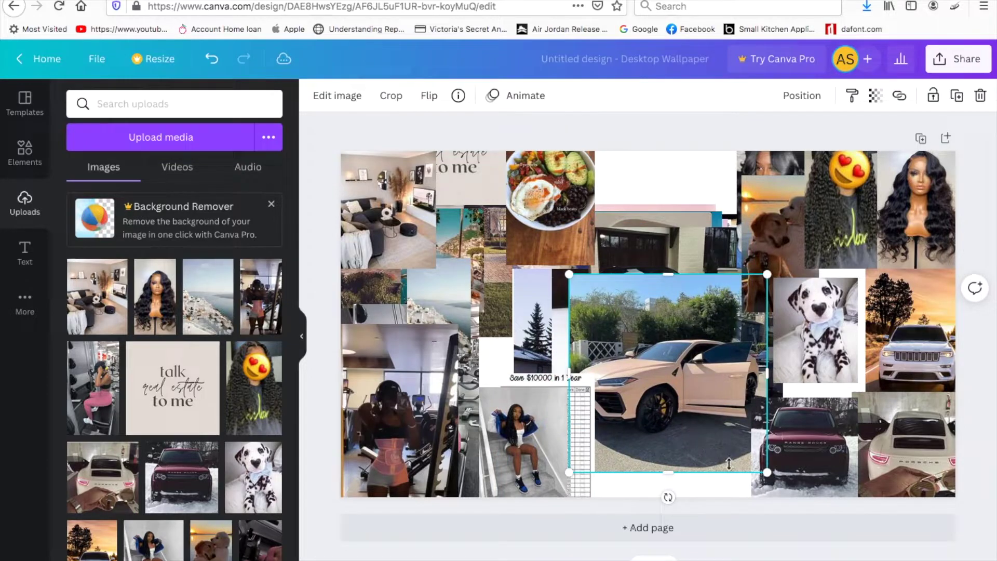
left_click_drag(768, 474, 664, 368)
left_click_drag(630, 314, 848, 409)
Move the Dalmatian photo to the top edge and fit a smaller sweet potato bowl photo between it and the food bowl.
left_click(741, 416)
left_click_drag(825, 326, 707, 198)
left_click(657, 341)
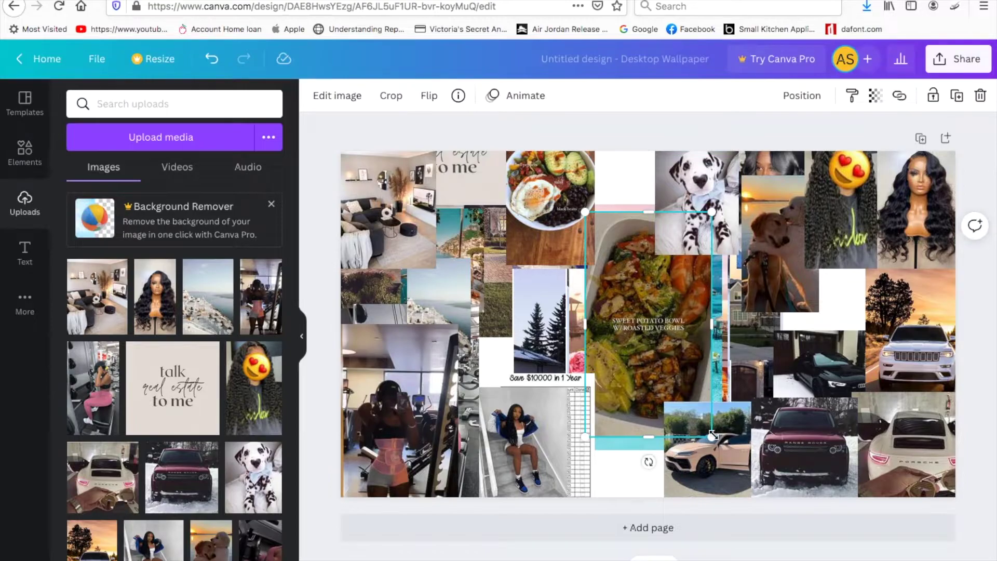
left_click_drag(713, 435, 663, 348)
left_click_drag(622, 287, 631, 226)
Shrink the overwater villa and Eiffel Tower photos and move them out of the centre, above the stairs photo.
left_click(687, 351)
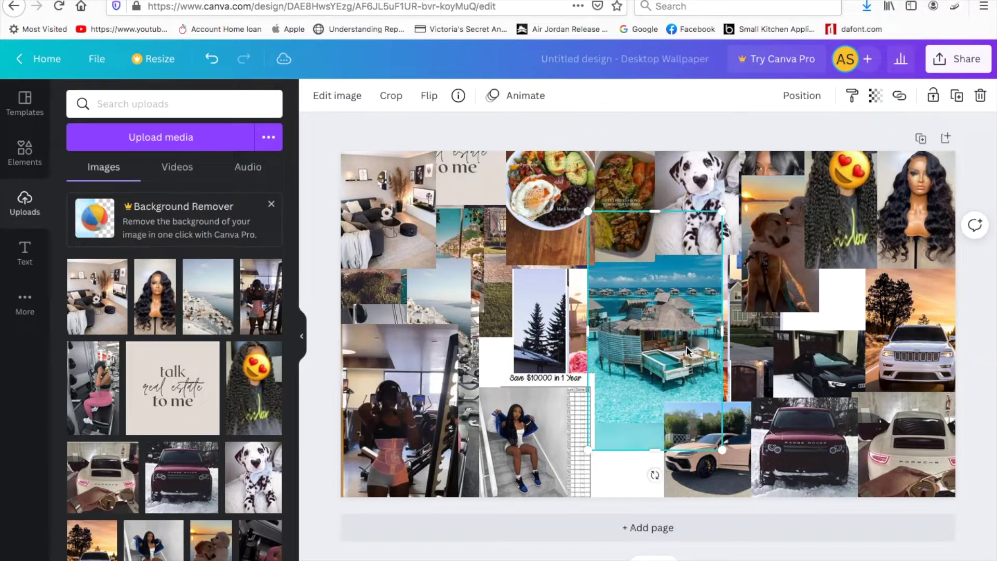
left_click_drag(701, 227, 662, 323)
left_click(696, 281)
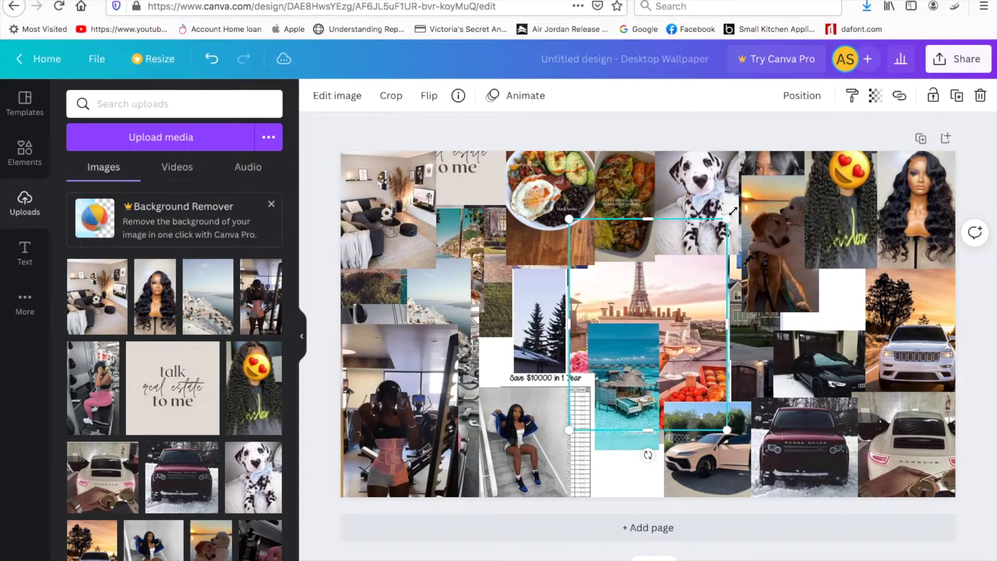
left_click_drag(723, 222, 650, 323)
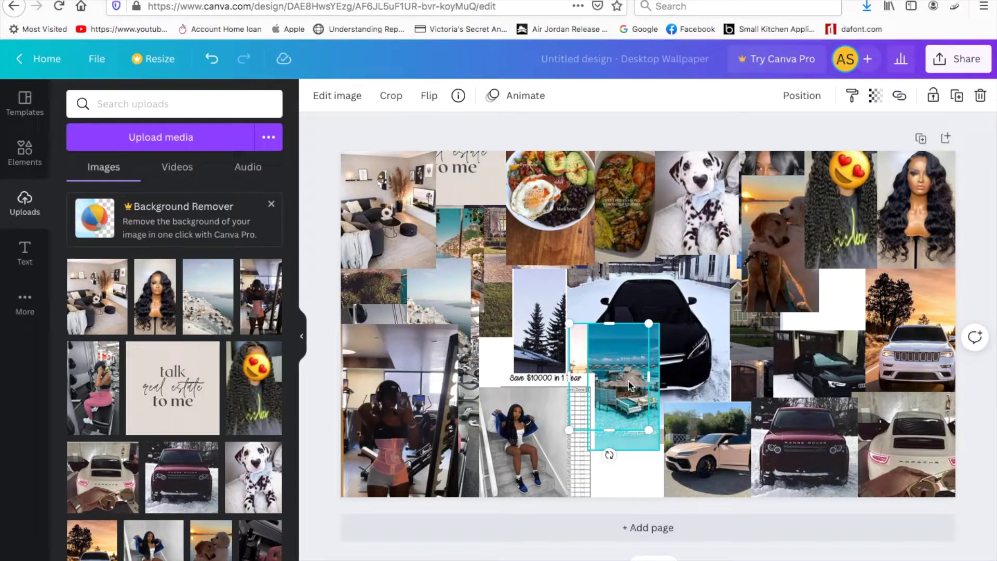
left_click_drag(613, 439, 491, 373)
left_click(596, 360)
key("Delete")
Shrink the black Mercedes photo and place it at the bottom edge, left of the beige Lamborghini.
left_click(650, 346)
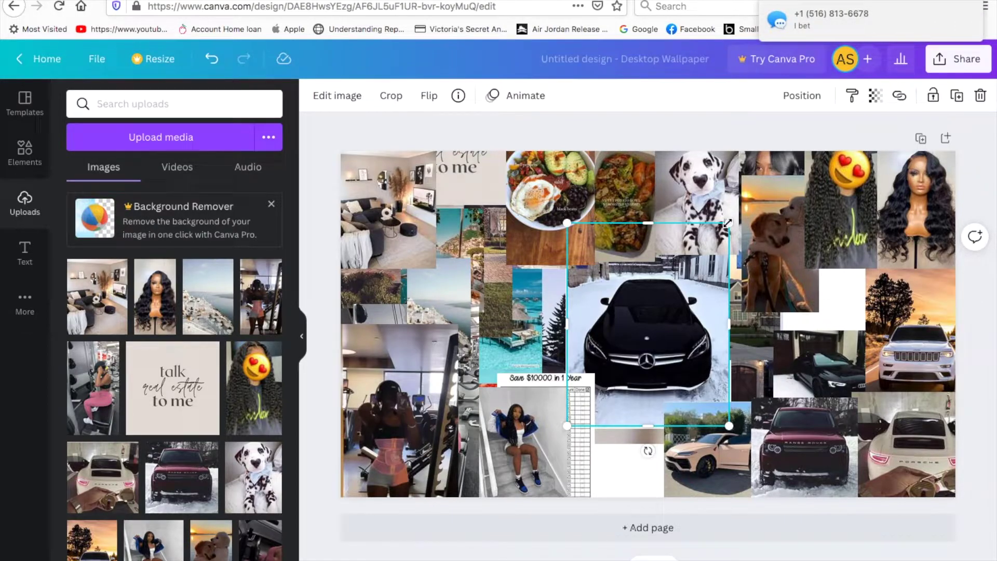
left_click_drag(678, 269, 646, 321)
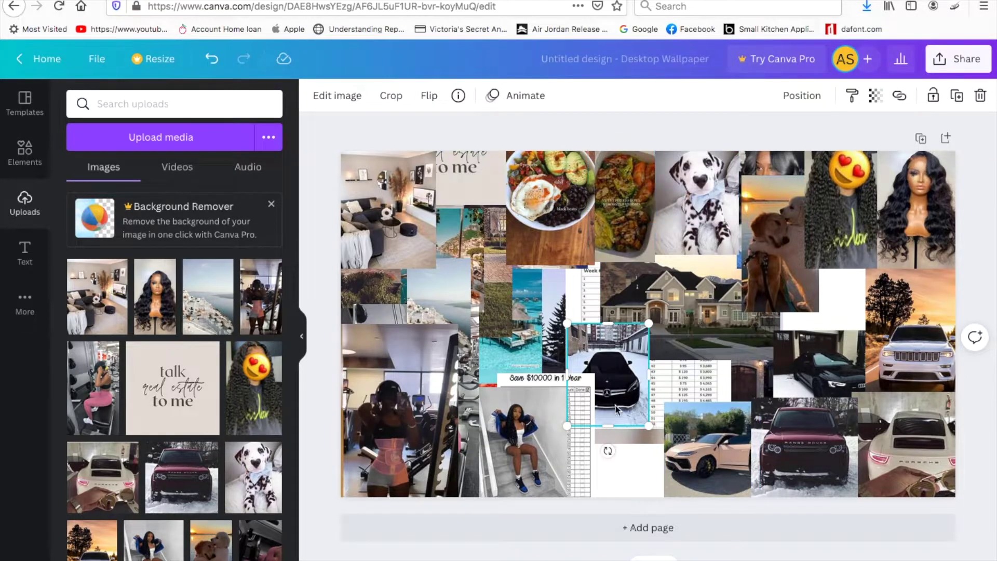
left_click_drag(611, 403, 652, 473)
Shrink the large stone house photo and move it to the left side of the page behind the other photos.
left_click(661, 286)
left_click_drag(661, 285, 558, 251)
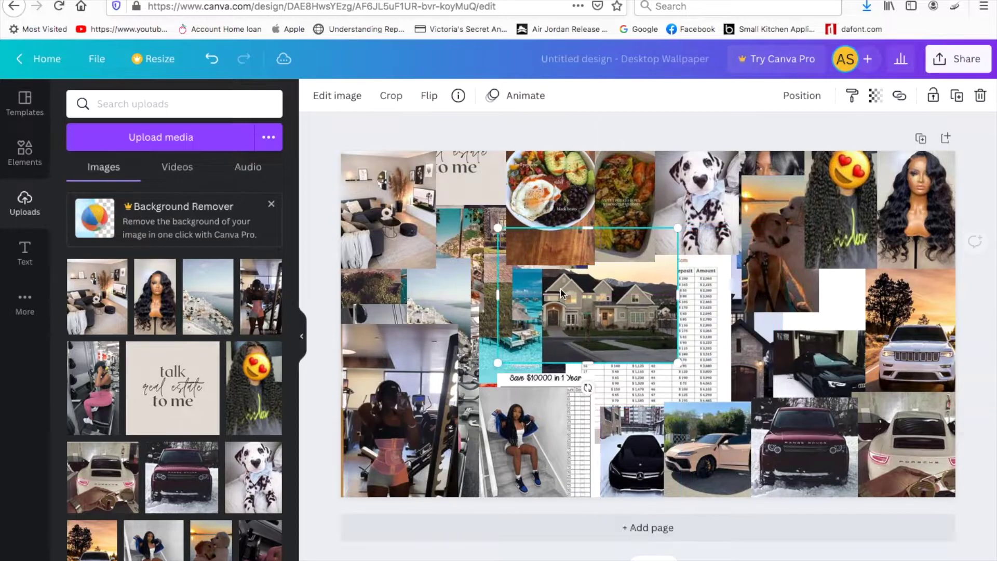
left_click_drag(681, 227, 639, 258)
left_click_drag(566, 312, 427, 261)
Delete the curly hair photo and shrink the "How To Save $5,000" chart.
left_click(836, 211)
key("Delete")
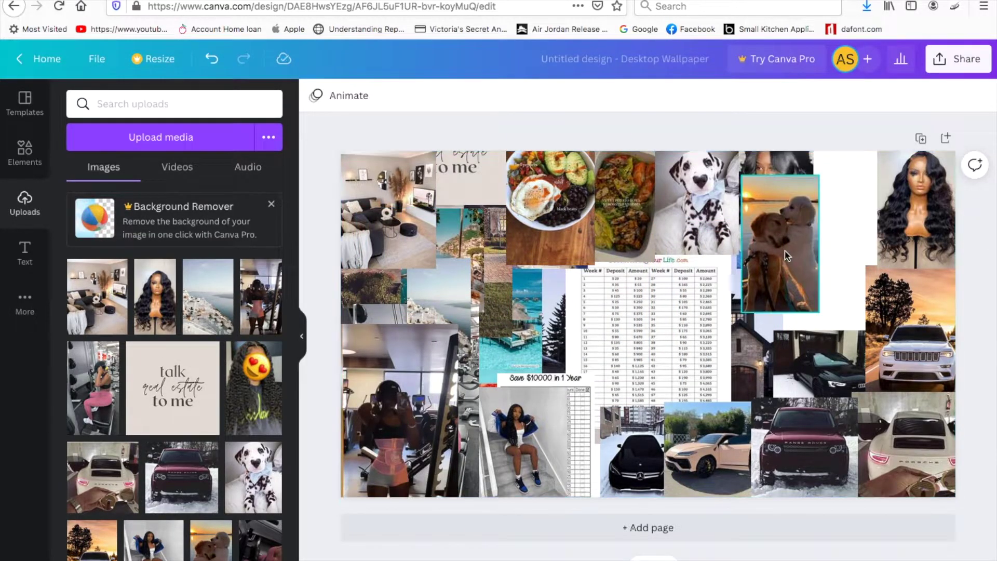
left_click(728, 259)
left_click_drag(728, 220, 656, 315)
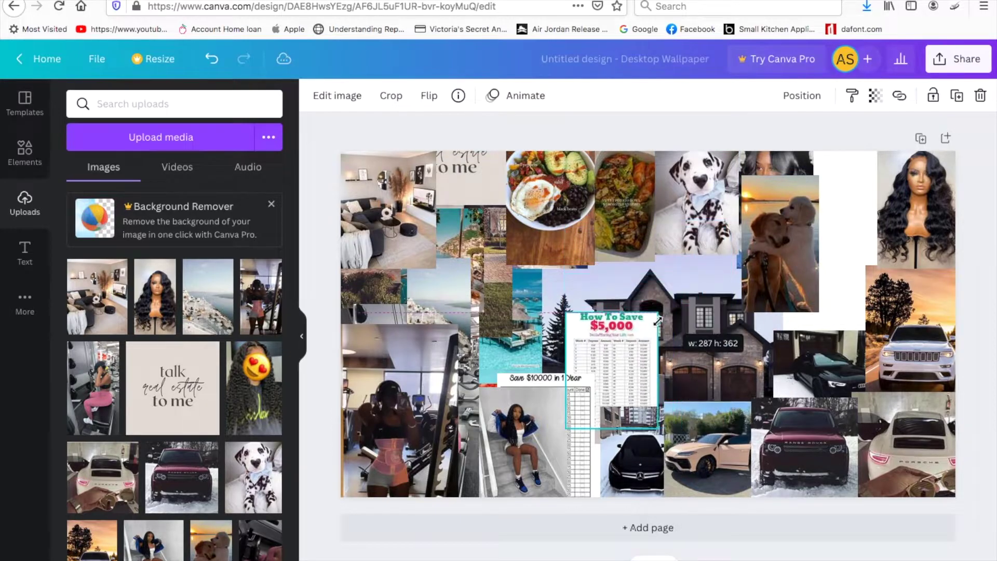
Shrink the dark brick house photo and move the aerial overwater bungalows photo to the left side of the page.
left_click(702, 327)
left_click_drag(779, 236, 686, 311)
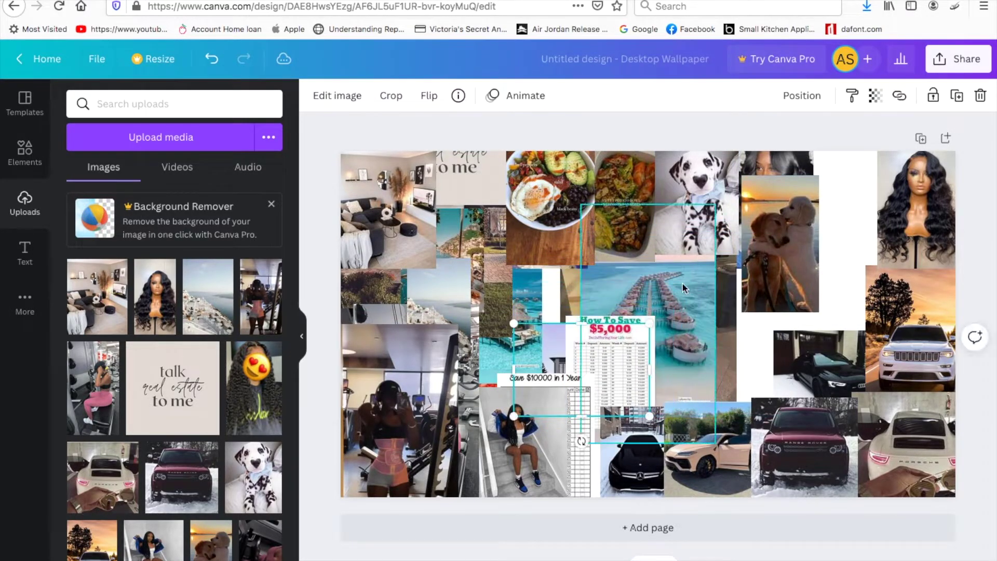
left_click_drag(597, 337, 405, 343)
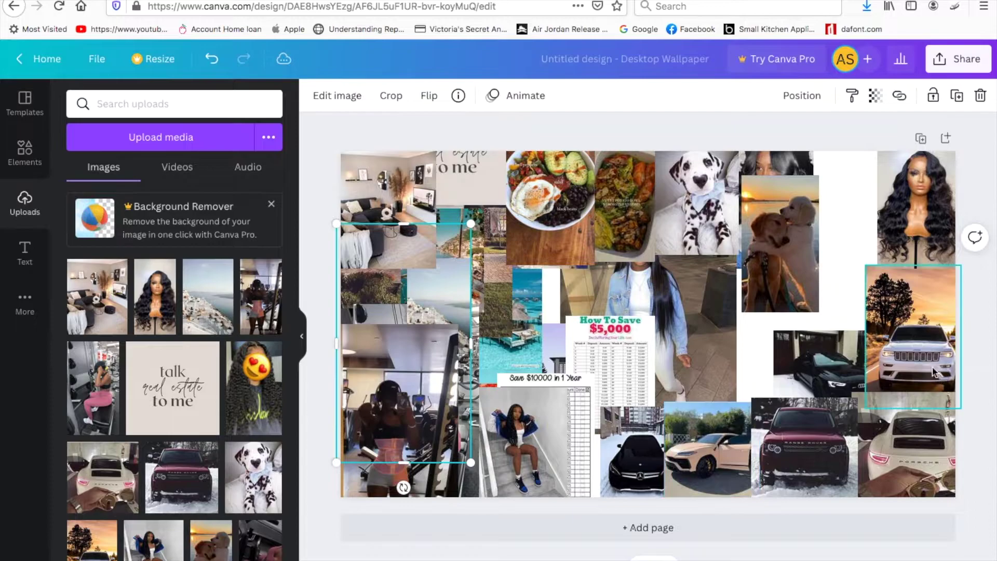
Shrink the white Jeep photo slightly against the right edge, above the Porsche.
left_click(933, 372)
right_click(932, 372)
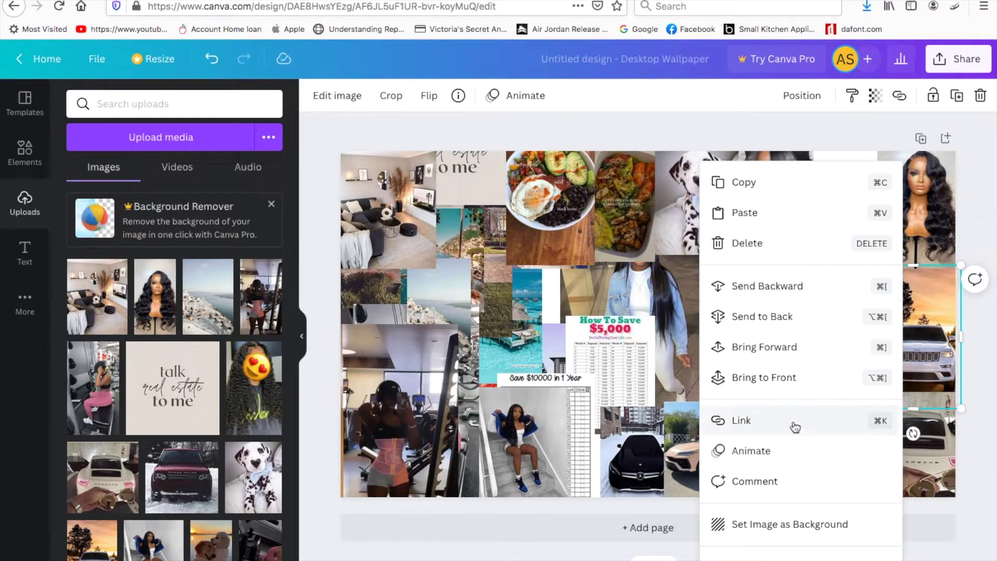
left_click(913, 356)
left_click_drag(877, 267, 886, 281)
Move the Range Rover photo up over the golden dogs and put the black Audi photo beside the Porsche.
left_click(829, 366)
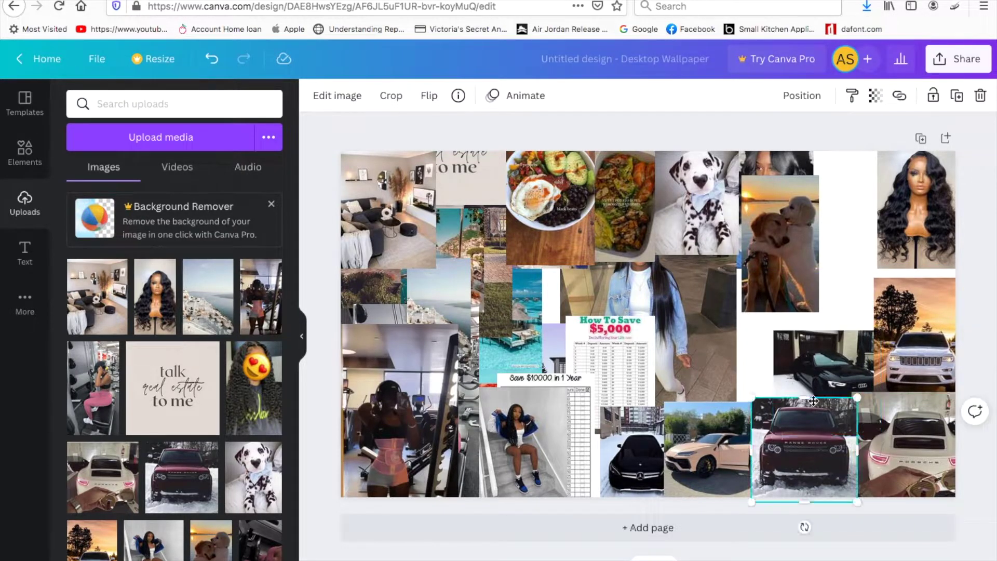
left_click_drag(828, 461, 842, 279)
left_click_drag(818, 388, 790, 466)
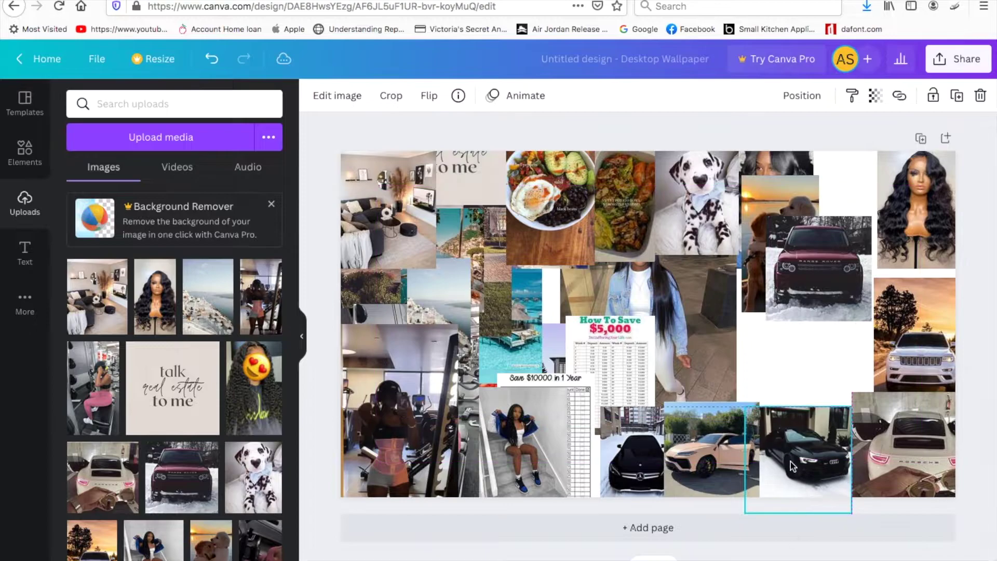
Bring the beige Lamborghini photo to the front, shift it toward the Audi, and move the Mercedes photo above it.
right_click(724, 455)
left_click(768, 377)
left_click_drag(707, 451, 713, 452)
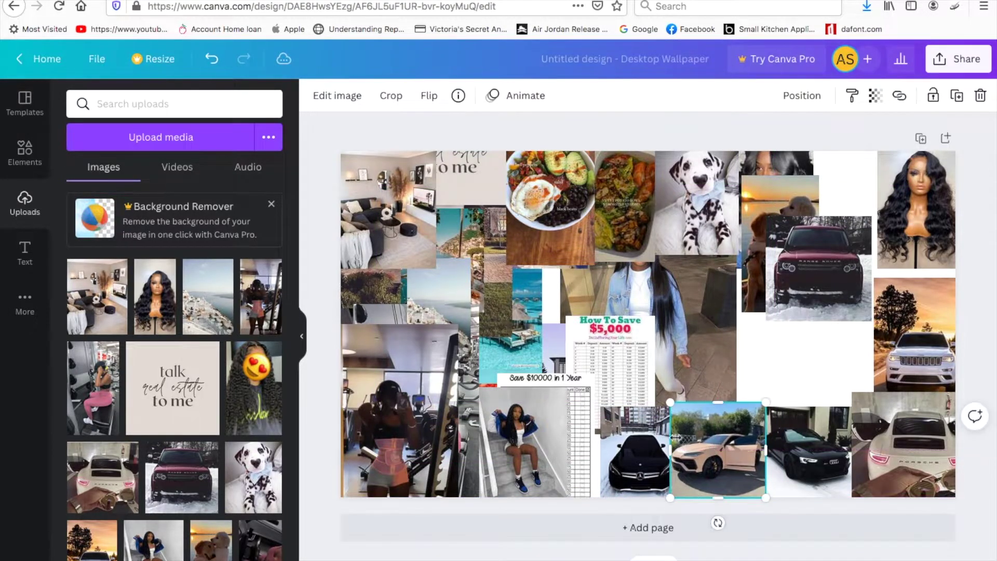
left_click_drag(637, 468, 748, 372)
Shrink the Porsche photo and shift the Audi and Lamborghini photos right to close up the bottom row.
left_click(863, 434)
left_click_drag(852, 392, 871, 409)
left_click_drag(818, 456, 837, 458)
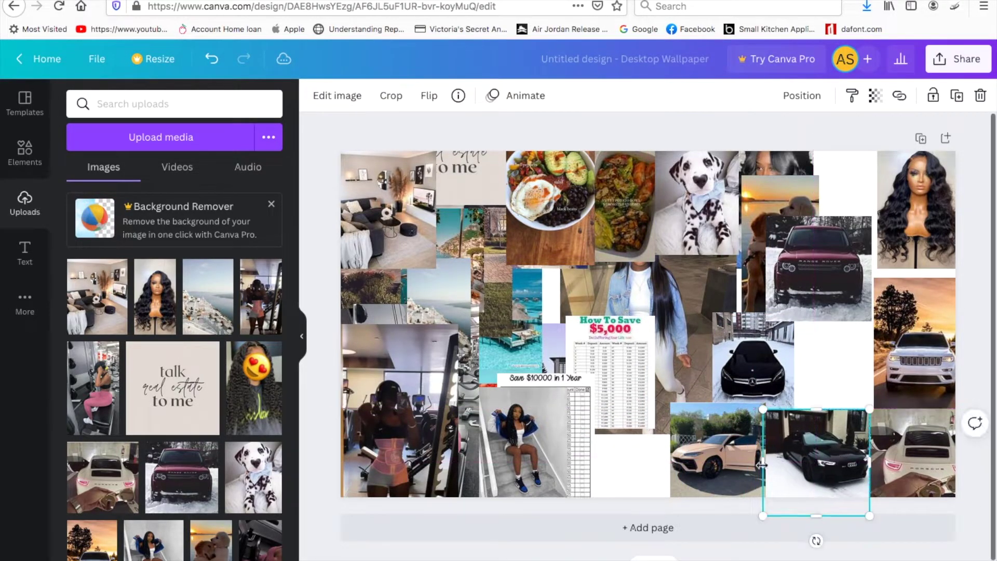
left_click_drag(717, 452, 735, 452)
Shrink the Range Rover photo, set it against the white Jeep, and align the Mercedes photo on its left.
left_click(833, 291)
left_click_drag(833, 290, 843, 344)
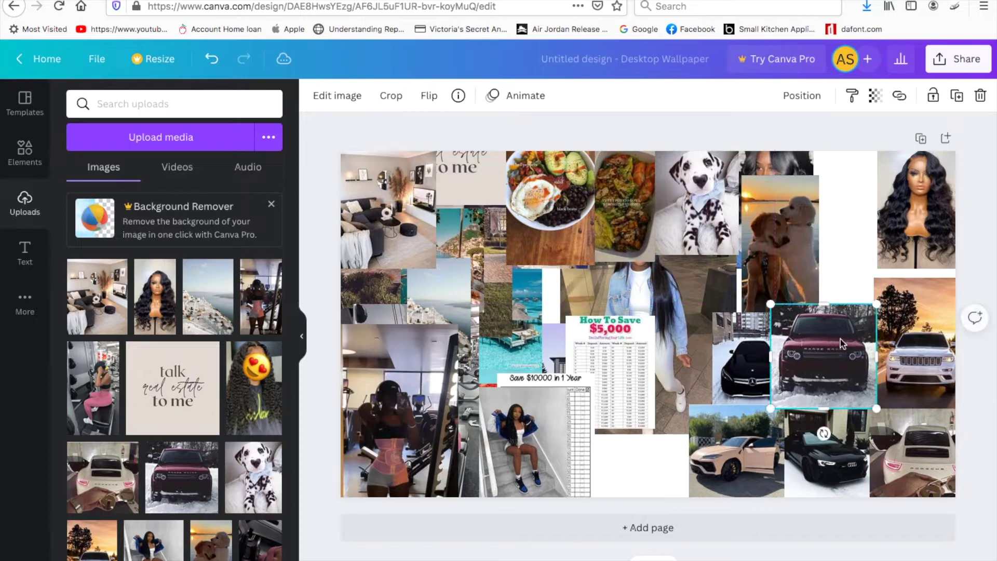
left_click_drag(877, 303, 857, 323)
left_click_drag(814, 375, 830, 376)
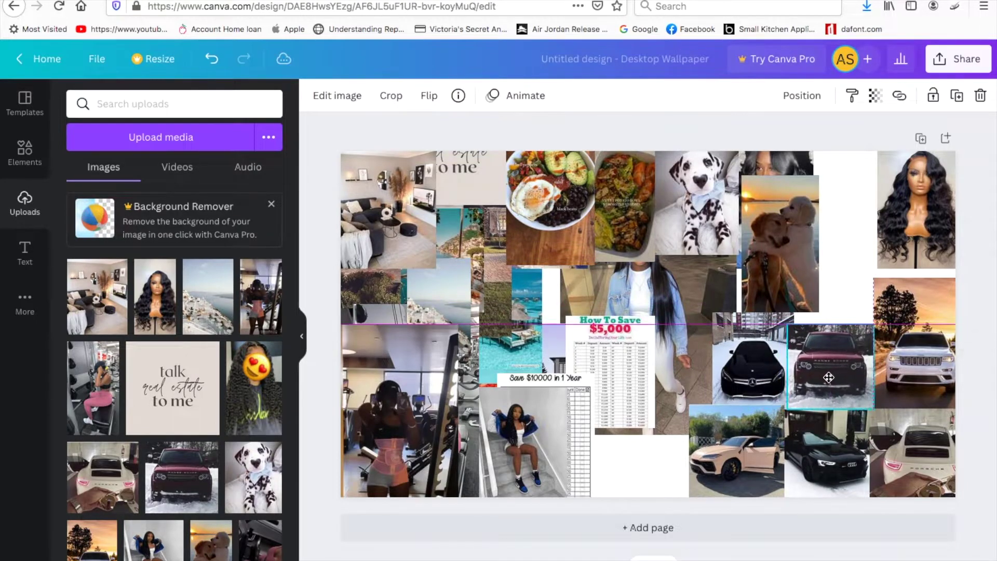
left_click_drag(753, 385, 755, 367)
left_click_drag(746, 377, 747, 387)
left_click(628, 473)
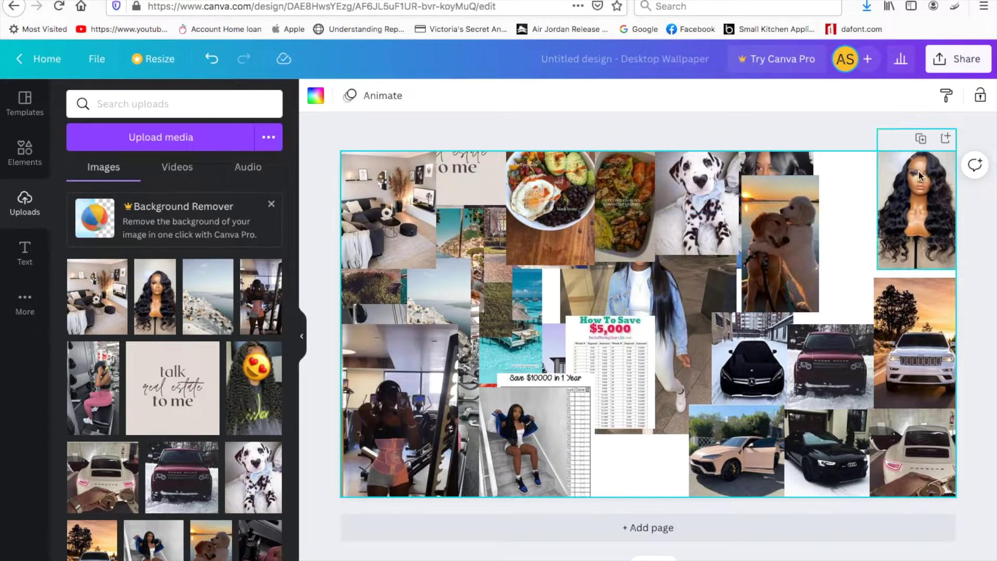
Move the long black waves photo up against the wavy wig photo and enlarge the wig photo slightly.
key("ctrl+z")
left_click_drag(791, 217, 860, 225)
left_click(909, 218)
left_click_drag(955, 269, 961, 278)
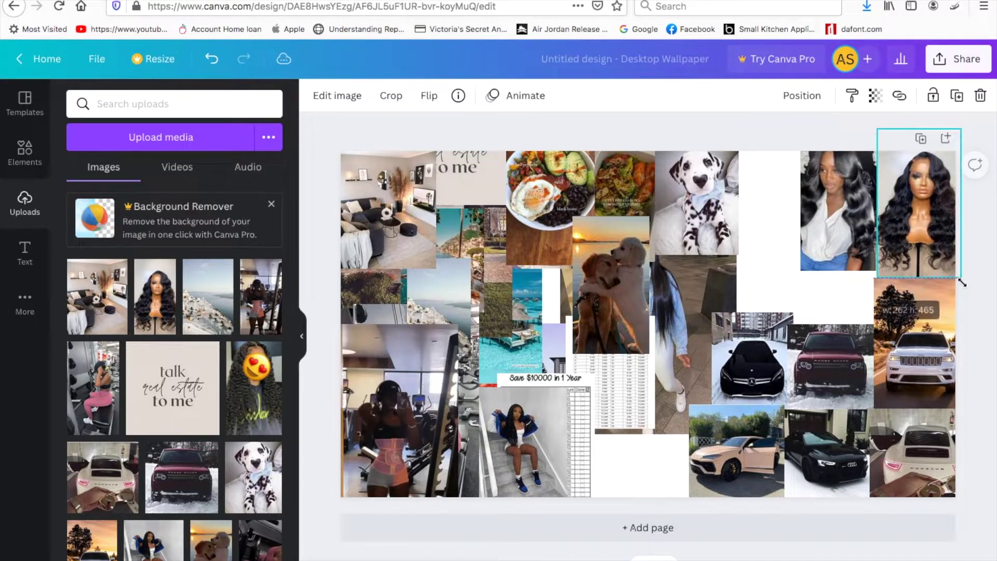
Stack the Mercedes and Range Rover photos at the right edge above the Porsche, with the white Jeep on their left.
left_click(824, 344)
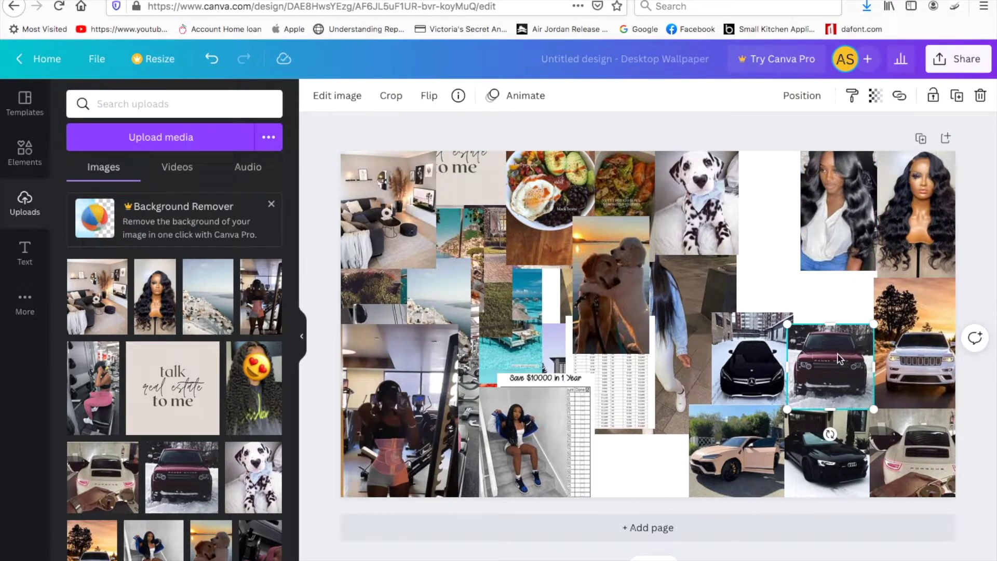
mouse_move(917, 338)
left_mouse_down()
mouse_move(824, 331)
mouse_move(906, 331)
left_mouse_up()
left_click_drag(754, 370, 898, 304)
left_click(839, 369)
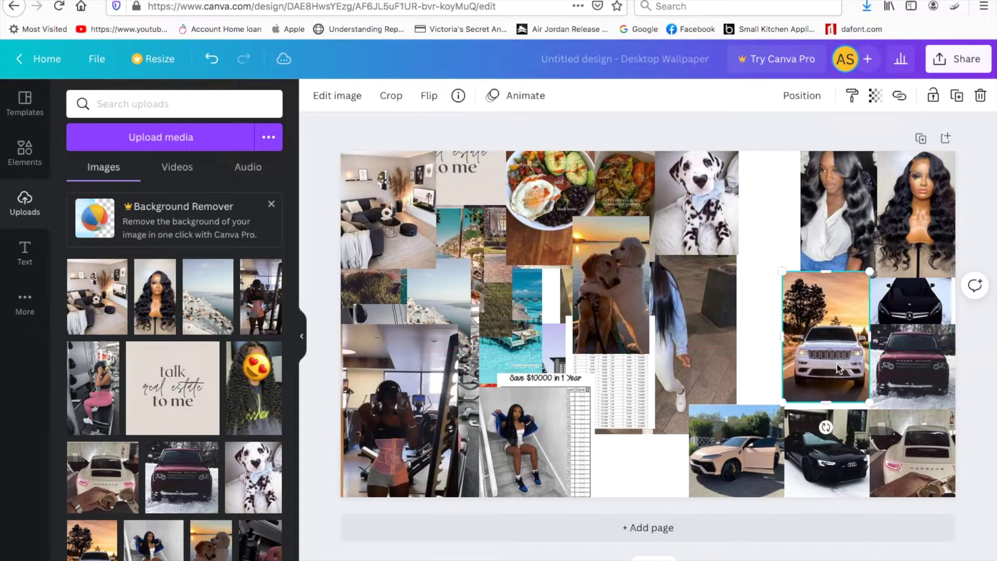
left_click_drag(839, 369, 839, 375)
Close the gaps between the Mercedes, Range Rover and Jeep photos and slightly enlarge the Jeep and long black waves photos.
left_click(903, 375)
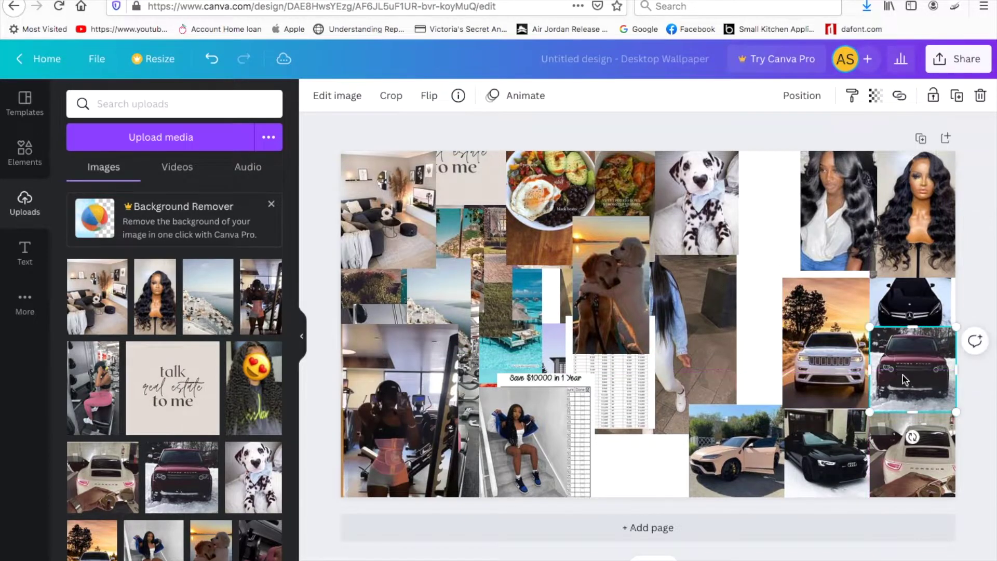
left_click(903, 295)
left_click_drag(903, 295, 914, 296)
left_click_drag(830, 354, 837, 354)
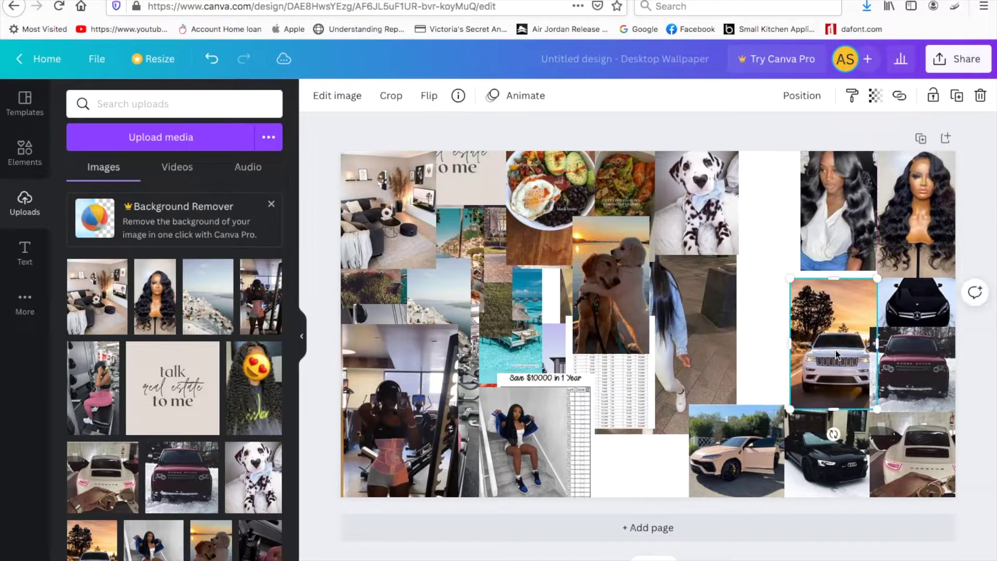
mouse_move(790, 280)
left_mouse_down()
mouse_move(785, 272)
mouse_move(793, 273)
left_mouse_up()
left_click(802, 262)
left_click(758, 138)
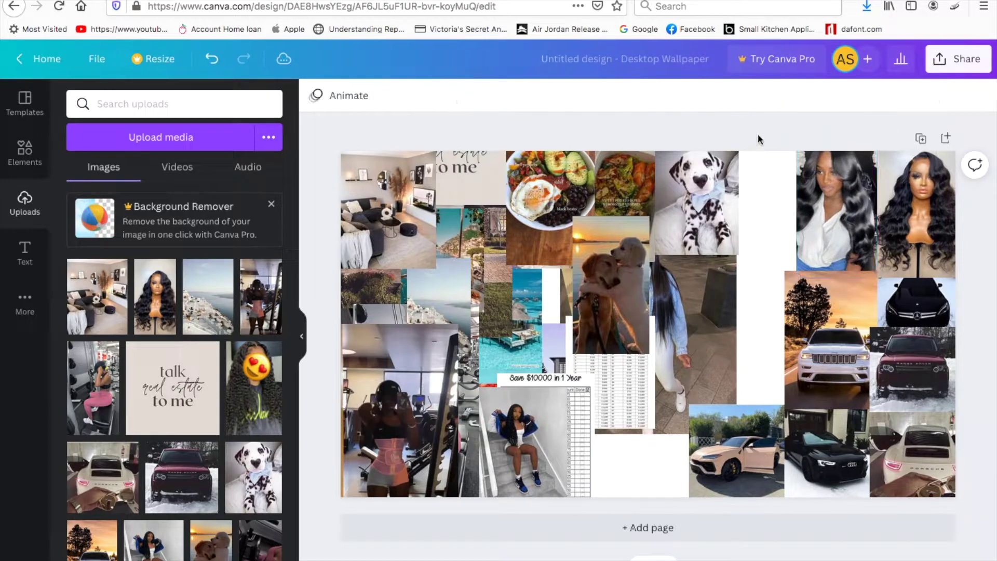
Delete the photo of the woman on the stairs and move the $10000 savings chart beside the Lamborghini.
left_click(528, 431)
key("Delete")
left_click_drag(568, 458, 629, 446)
Move the denim jacket photo to the lower left and enlarge the Dalmatian photo against the long black waves photo.
left_click_drag(694, 338, 514, 400)
left_click_drag(714, 201, 763, 232)
left_click_drag(704, 153, 696, 142)
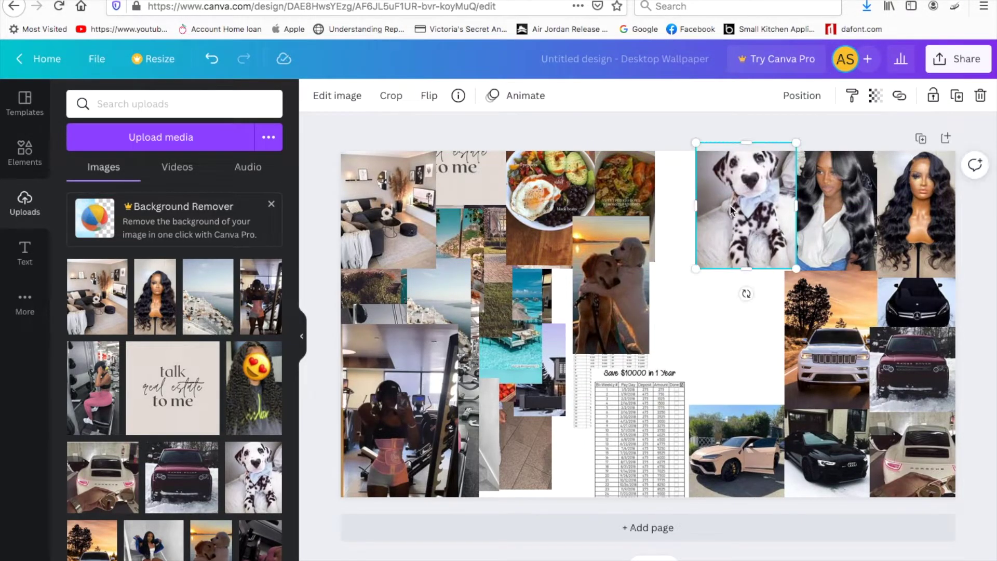
Place the golden dogs photo below the Dalmatian beside the white Jeep and enlarge it slightly to close the gap.
left_click_drag(614, 322, 753, 377)
left_click(653, 288)
left_click(717, 282)
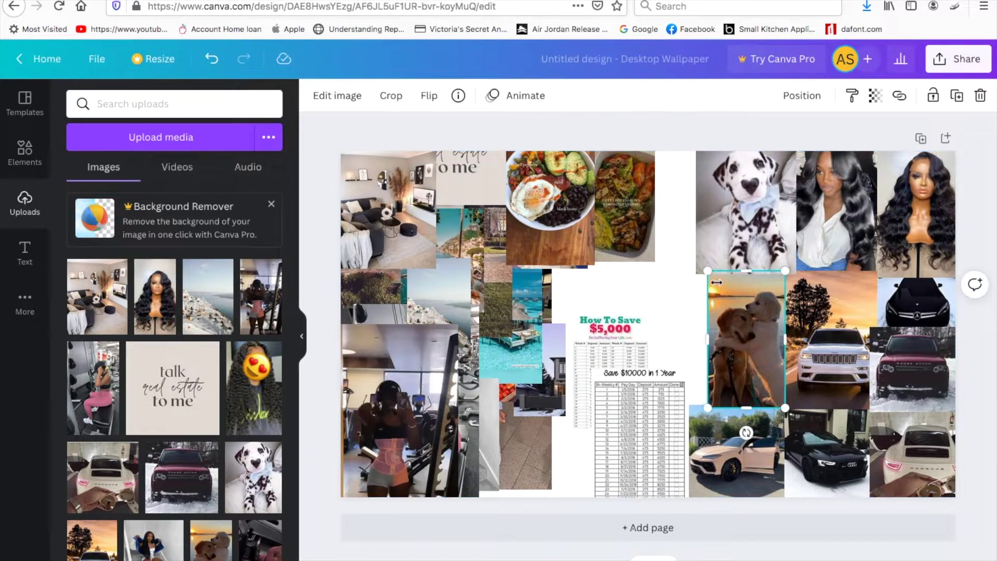
left_click_drag(704, 273, 702, 269)
left_click(684, 364)
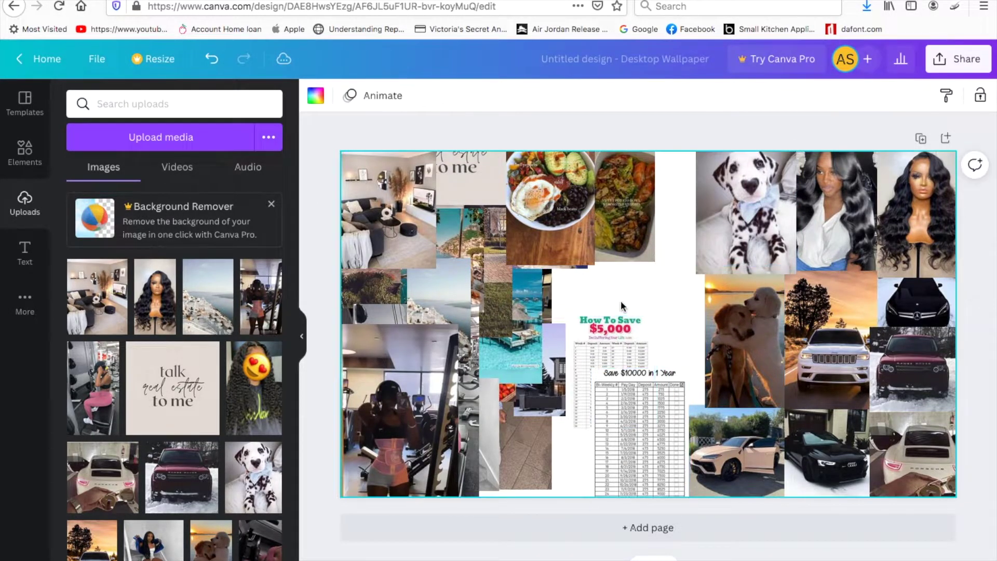
Align the $10000 savings chart against the Lamborghini, send it to the back, and set the $5,000 chart on its left.
left_click_drag(610, 431, 657, 430)
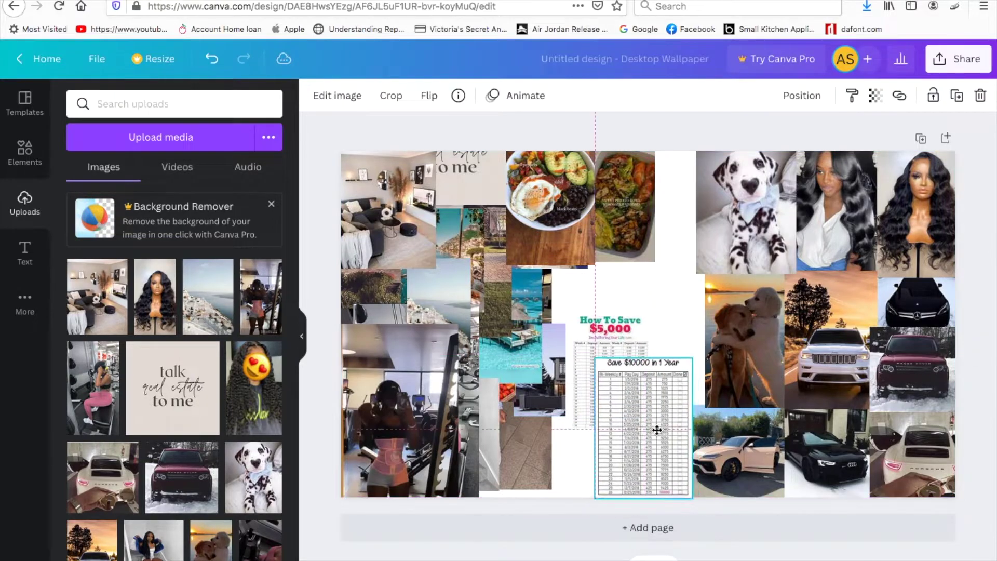
right_click(653, 429)
left_click(710, 378)
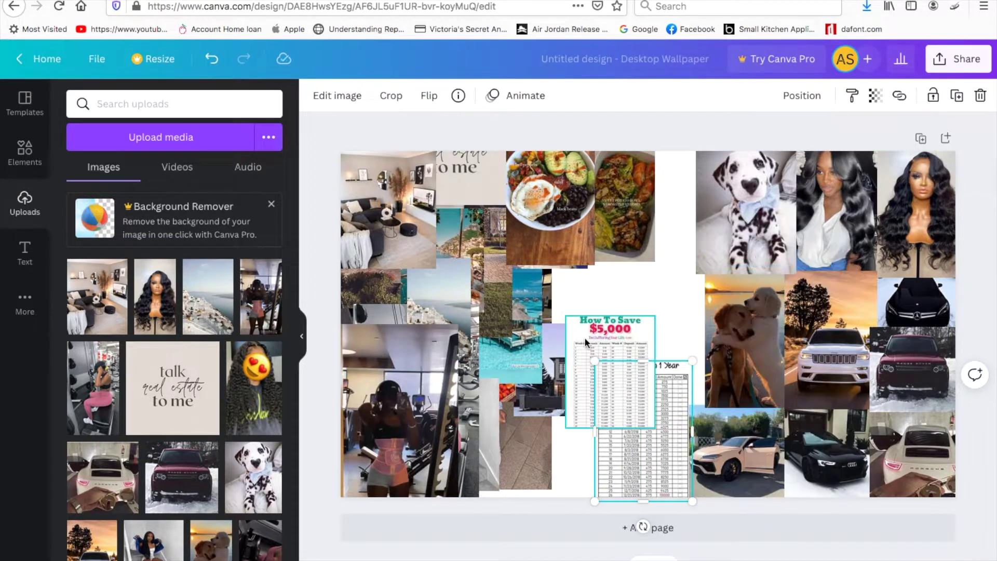
left_click_drag(585, 337, 557, 411)
Enlarge the meal prep container photo, place it beside the golden dogs, and send it to the back.
left_click(590, 228)
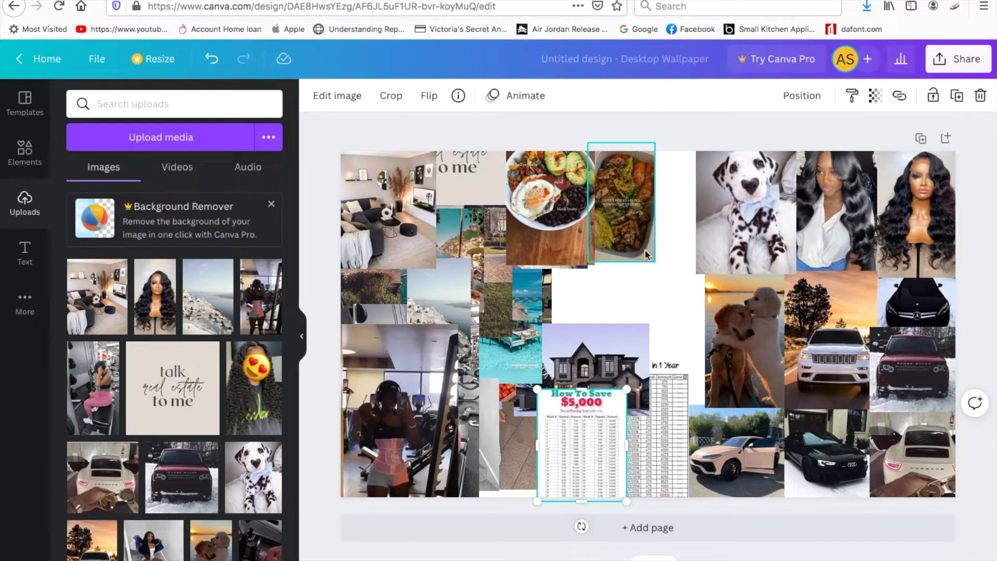
left_click_drag(656, 262, 654, 302)
left_click_drag(627, 225, 666, 348)
right_click(667, 348)
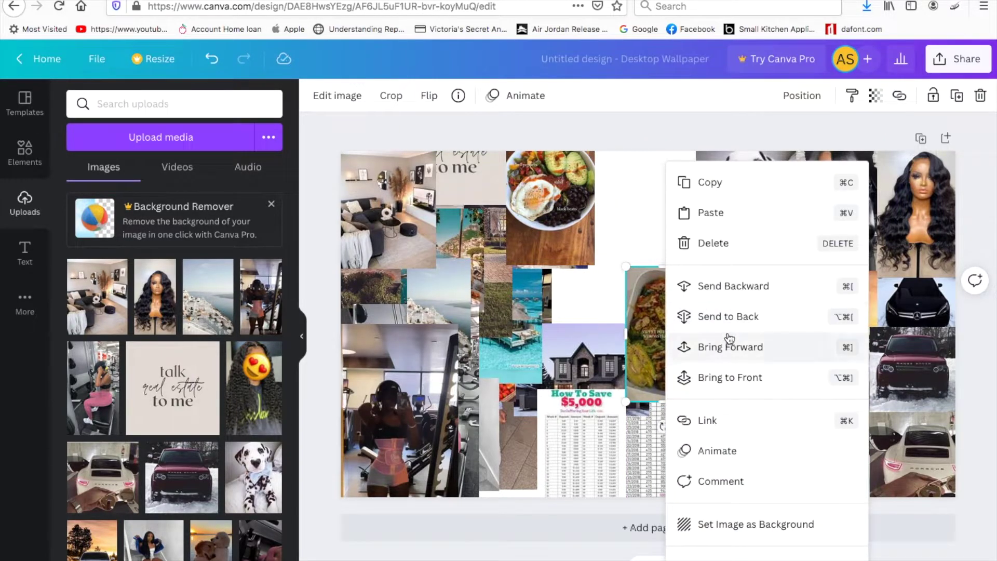
left_click(701, 316)
Move the egg bowl photo against the Dalmatian and shift the meal prep photo away to the upper left.
left_click(628, 226)
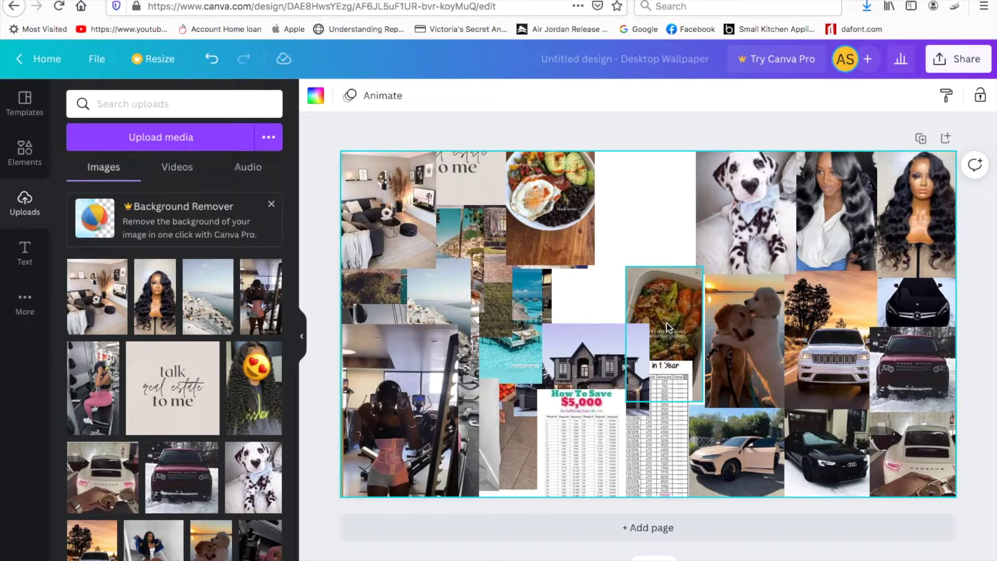
left_click_drag(556, 242, 667, 235)
left_click(666, 316)
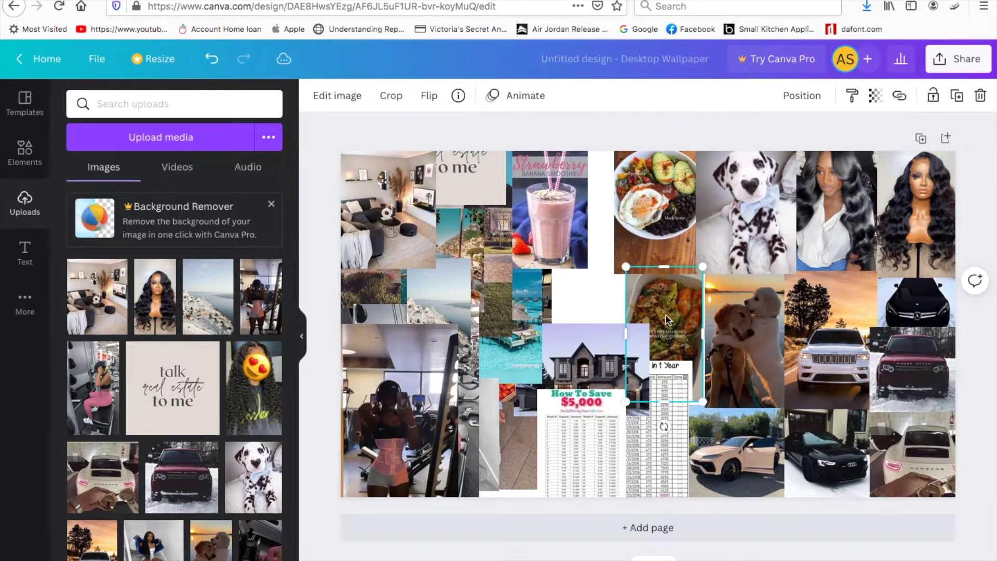
left_click_drag(666, 341, 415, 219)
Clear the $5,000 and $10000 savings charts from the lower middle by moving them to the left pile.
left_click(574, 447)
left_click_drag(574, 447, 665, 326)
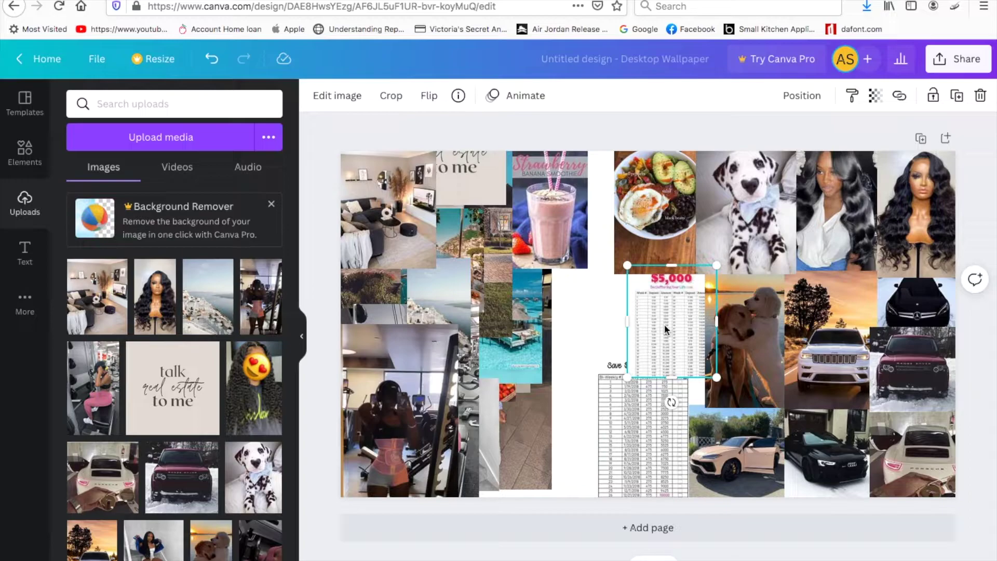
left_click_drag(665, 325, 416, 395)
left_click(634, 438)
left_click_drag(634, 438, 470, 415)
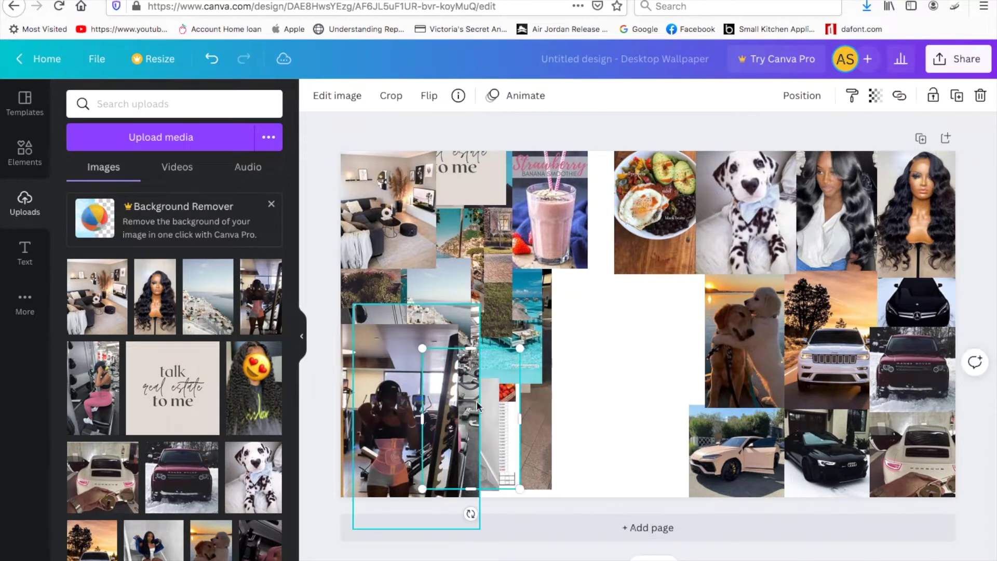
Place the strawberry banana smoothie photo below the egg bowl and enlarge it to meet the golden dogs photo.
left_click_drag(544, 250, 657, 376)
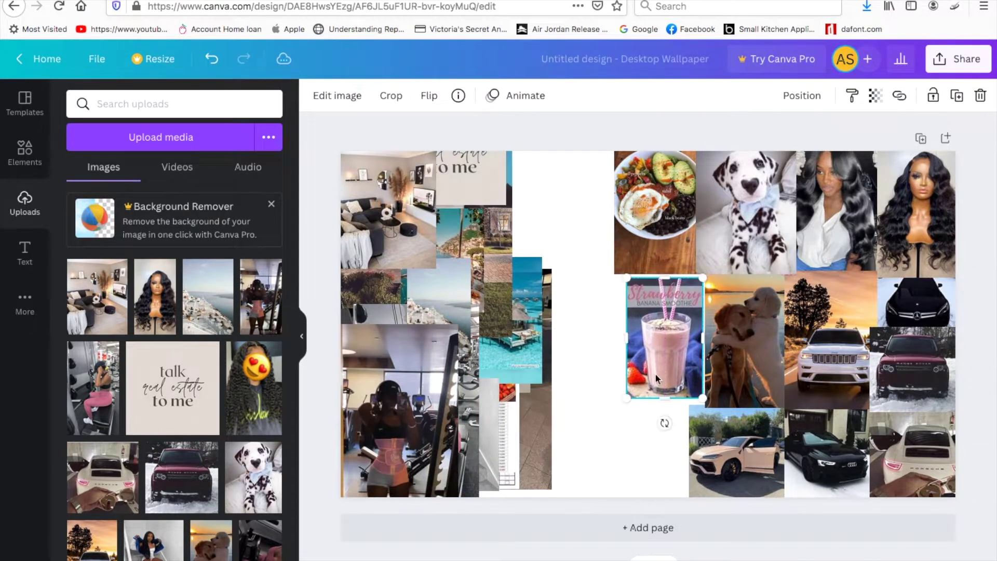
left_click_drag(626, 277, 621, 275)
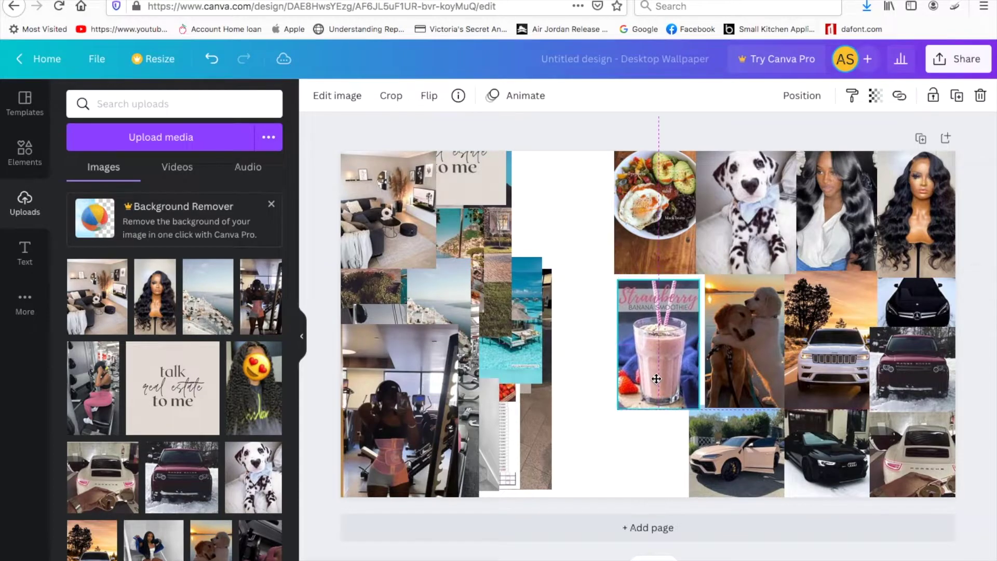
left_click_drag(622, 275, 609, 277)
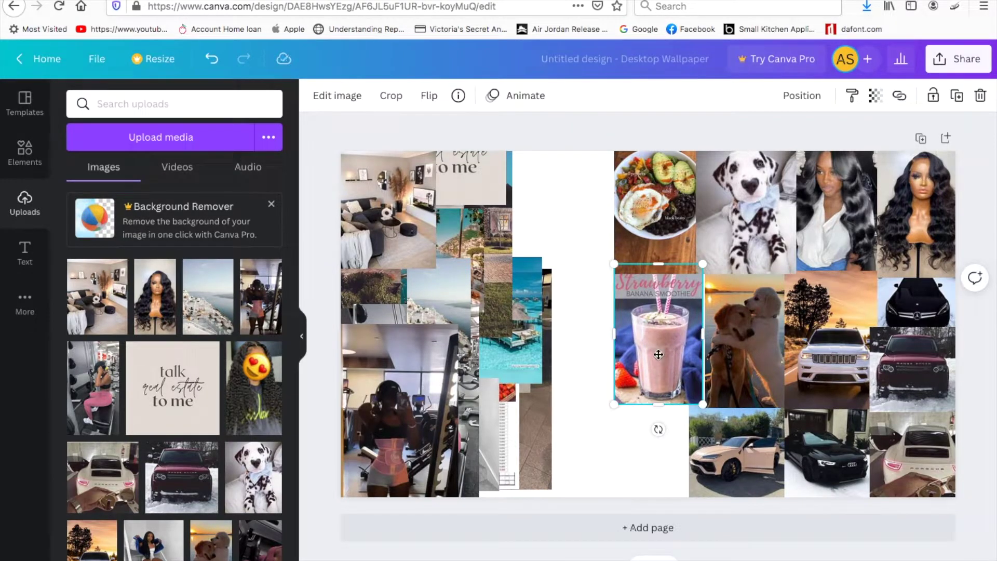
left_click_drag(657, 354, 660, 359)
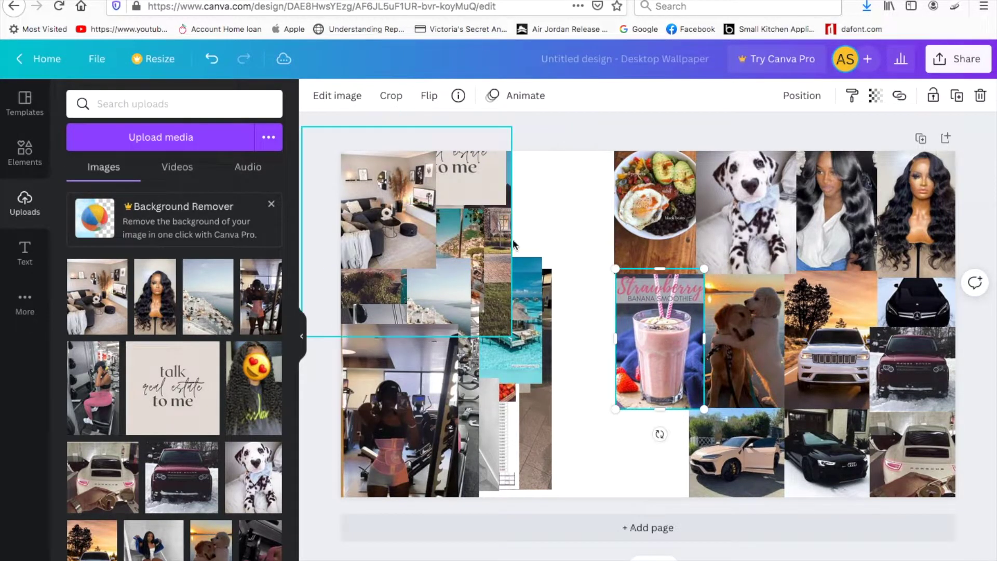
Reposition the denim jacket photo into the pile of photos on the left side of the canvas.
left_click(538, 410)
left_click_drag(538, 411, 585, 405)
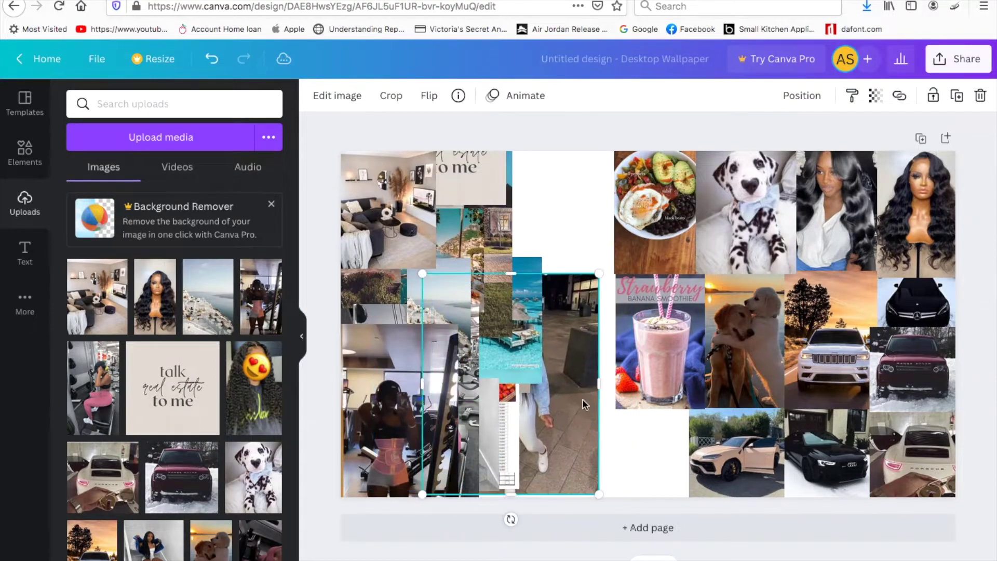
left_click_drag(583, 368, 535, 370)
left_click(543, 429)
left_click(499, 440)
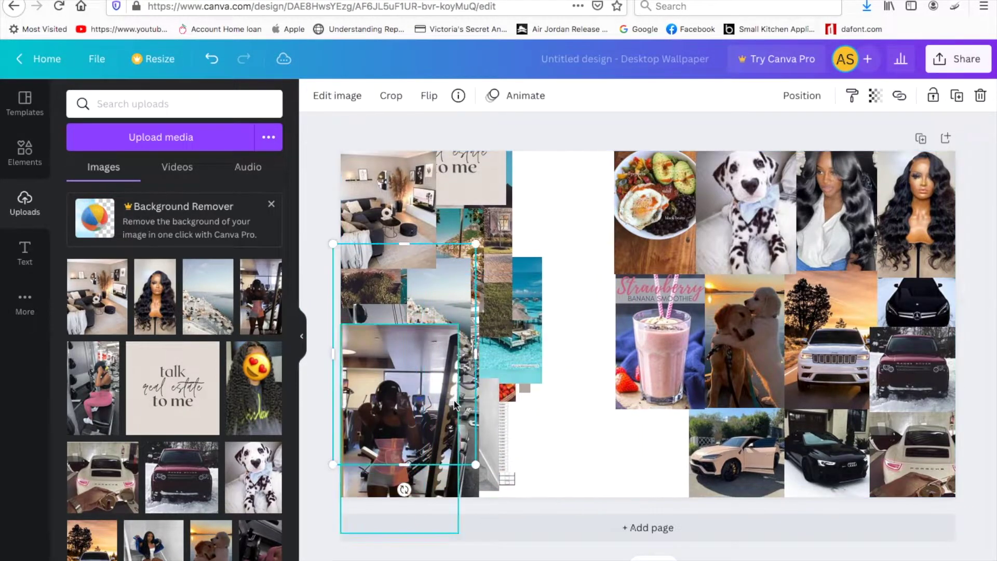
Move a savings chart to the upper middle and shift the Eiffel Tower photo back toward the left pile.
left_click_drag(515, 416, 557, 251)
left_click(507, 447)
left_click_drag(507, 447, 628, 463)
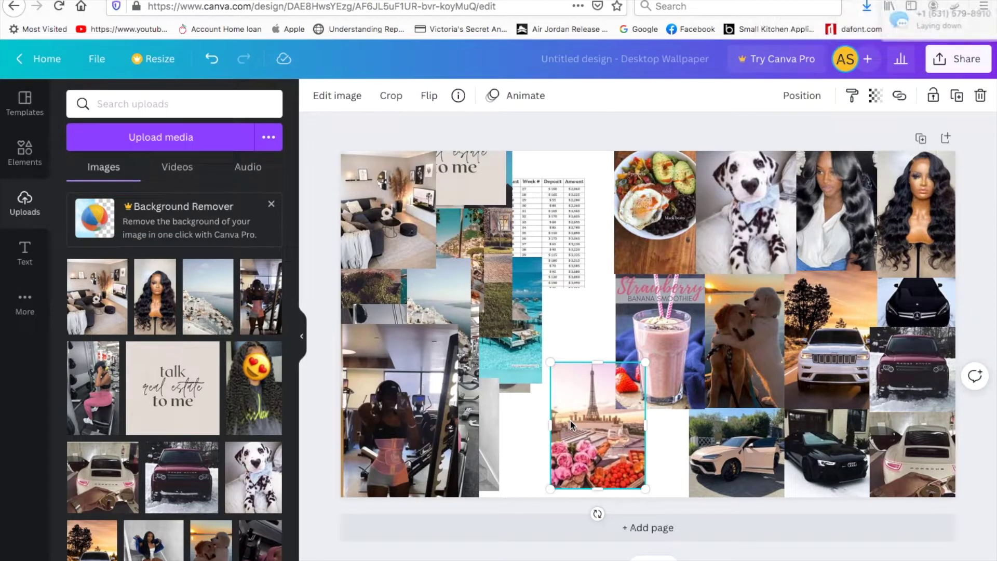
left_click_drag(611, 438, 507, 335)
Move the pink leggings gym photo to the upper middle and the waist trainer mirror selfie beside it, out of the lower left.
left_click(404, 425)
left_click_drag(389, 443, 551, 446)
left_click(477, 373)
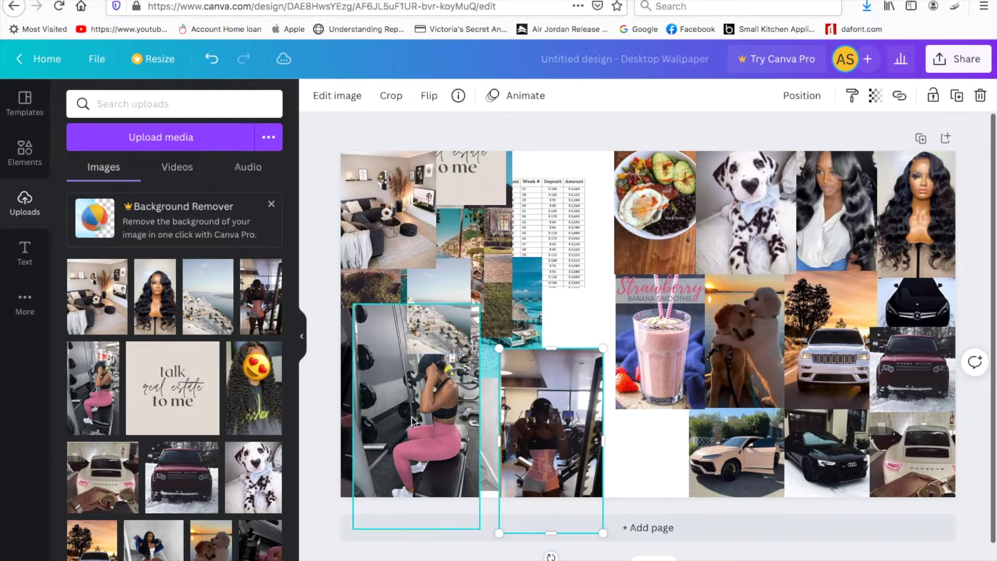
left_click_drag(477, 373, 645, 198)
left_click(395, 416)
left_click_drag(395, 416, 467, 291)
left_click(548, 457)
left_click_drag(547, 457, 524, 320)
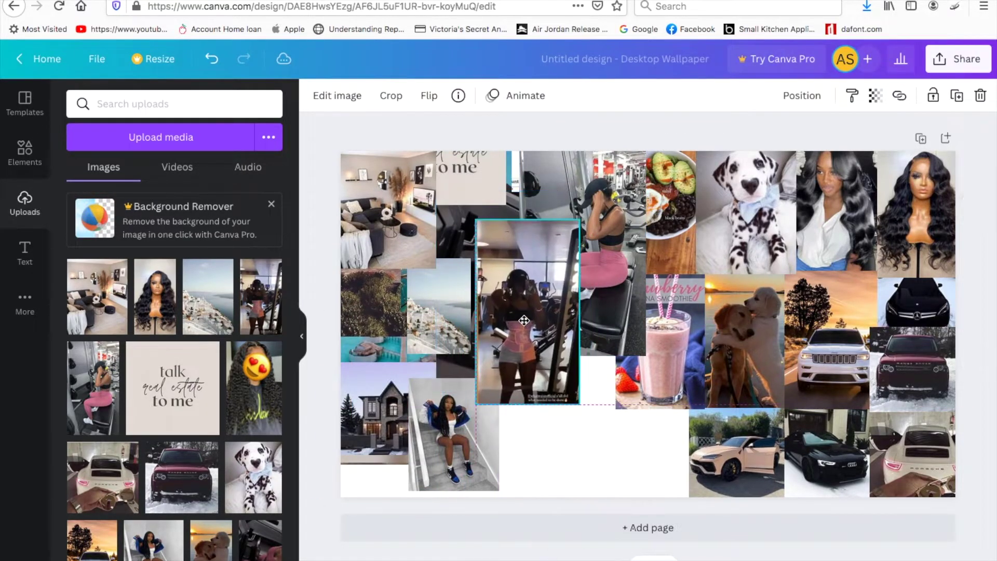
Shift the woman on the stairs and Santorini photos to the bottom middle and the waist trainer mirror selfie over the golden dogs.
left_click_drag(452, 433, 568, 461)
left_click_drag(437, 313, 634, 456)
left_click_drag(545, 363, 722, 414)
left_click(483, 290)
left_click_drag(483, 291, 790, 371)
left_click_drag(450, 247, 732, 390)
Place the black house photo in the lower left corner and the living room photo directly beside it.
left_click_drag(430, 416, 429, 466)
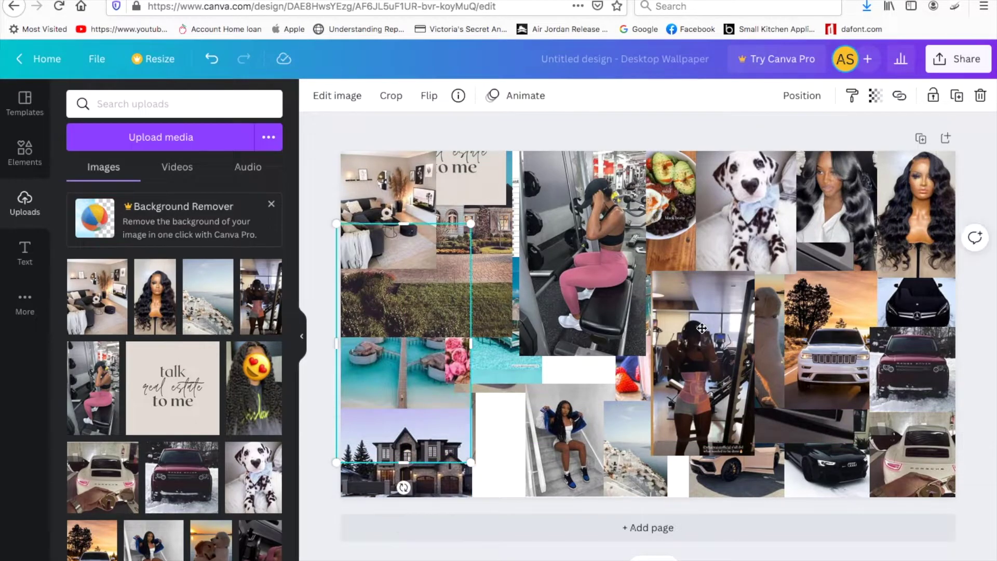
left_click_drag(391, 377, 594, 311)
left_click_drag(399, 199, 491, 449)
Move the shower photo, real estate quote and remaining savings chart from the left side over to the right.
left_click(503, 328)
left_click_drag(513, 338, 431, 265)
left_click_drag(442, 332, 484, 387)
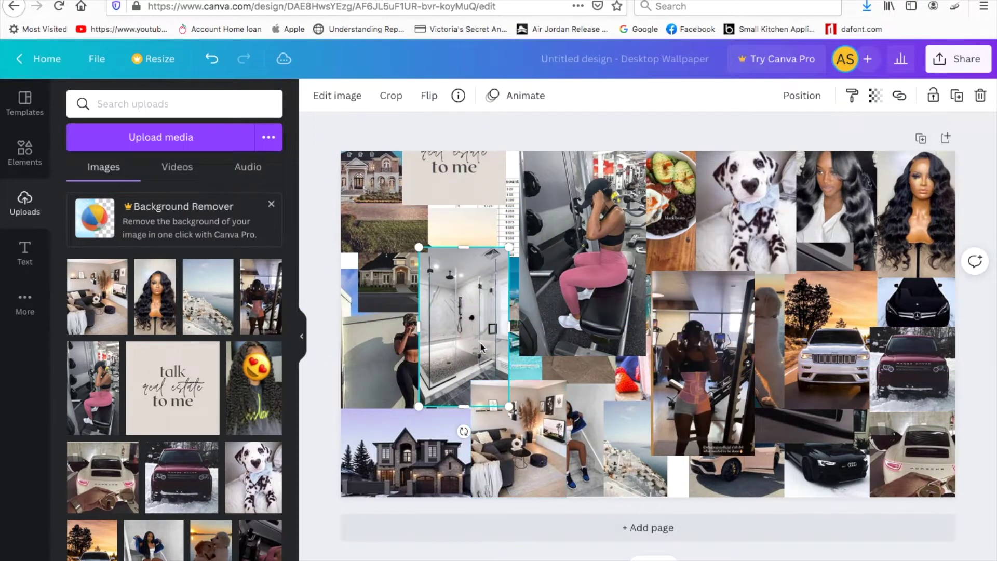
left_click_drag(474, 345, 626, 329)
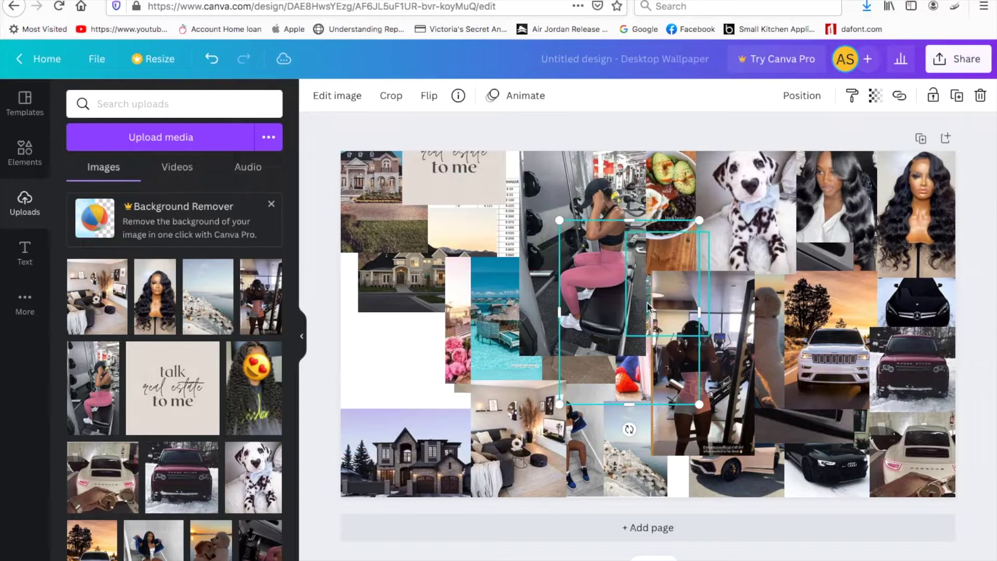
left_click_drag(460, 174, 694, 176)
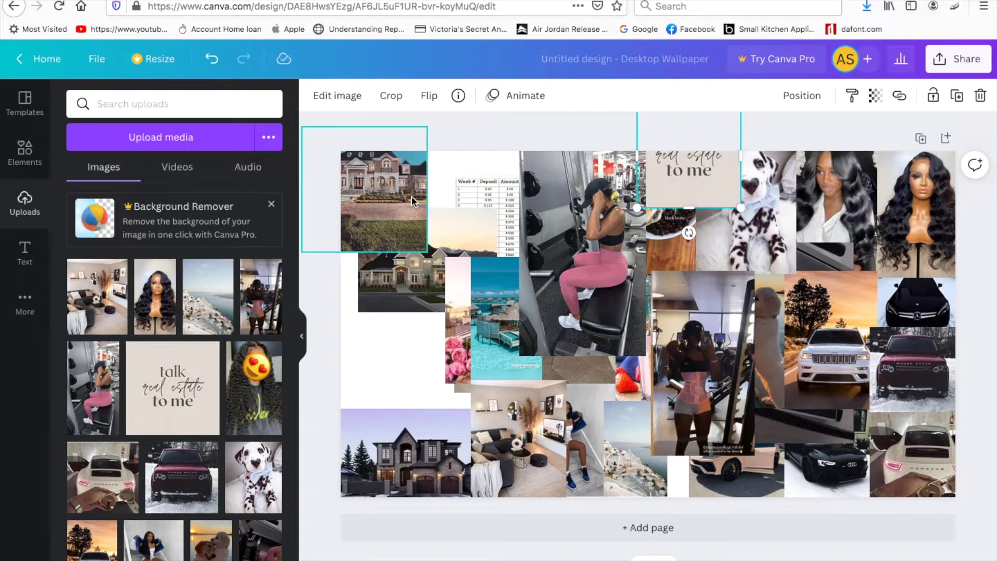
left_click_drag(487, 196, 653, 206)
Shrink the brick mansion photo, place it above the black house at the left edge, and send it to the back.
left_click_drag(415, 208, 429, 224)
left_click_drag(466, 258, 438, 230)
left_click_drag(404, 186, 404, 379)
right_click(404, 379)
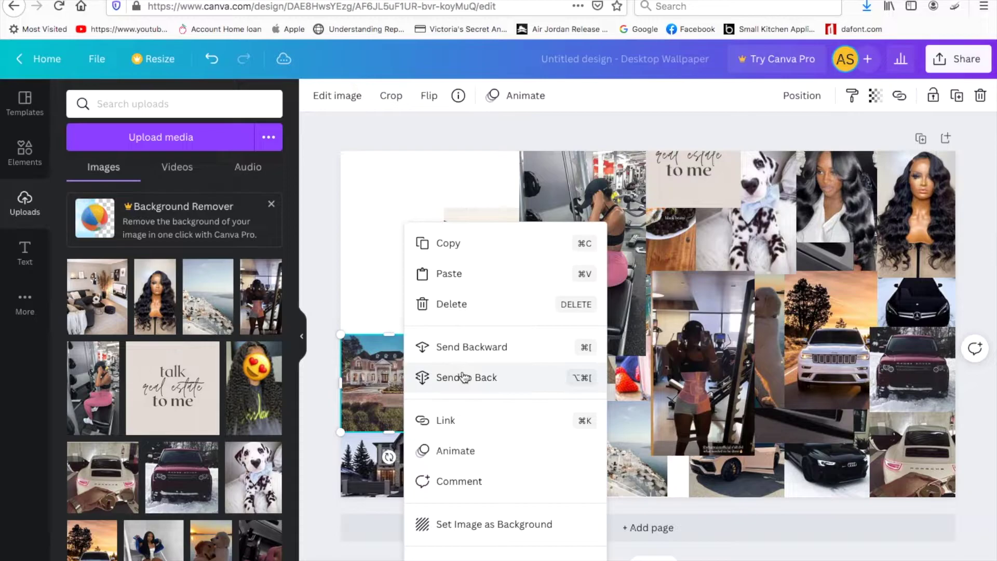
left_click(415, 380)
left_click_drag(399, 381, 399, 385)
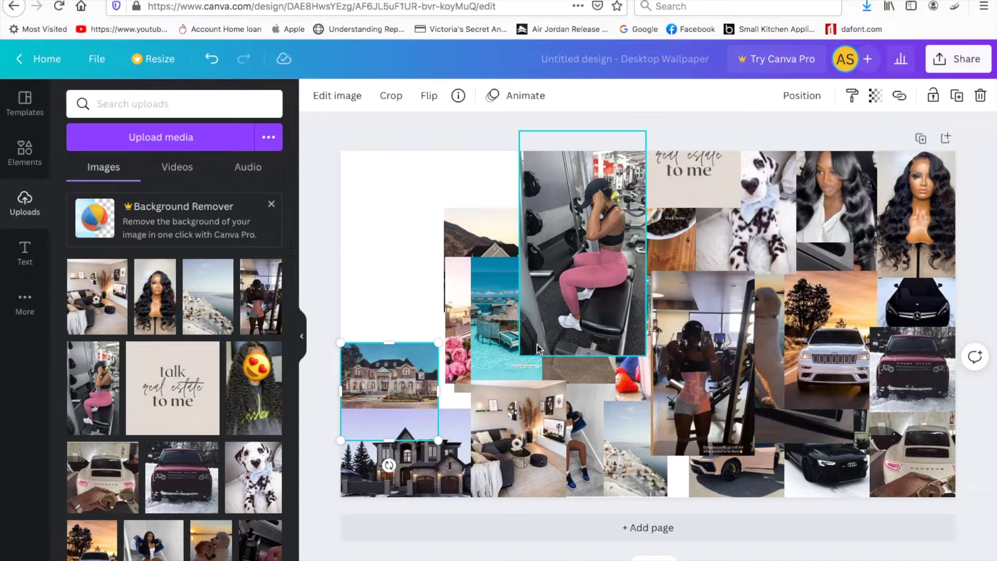
Move the Eiffel Tower photo to the upper left, clear away the meal prep photo, and nudge the living room photo down.
left_click(603, 261)
left_click_drag(496, 317, 465, 195)
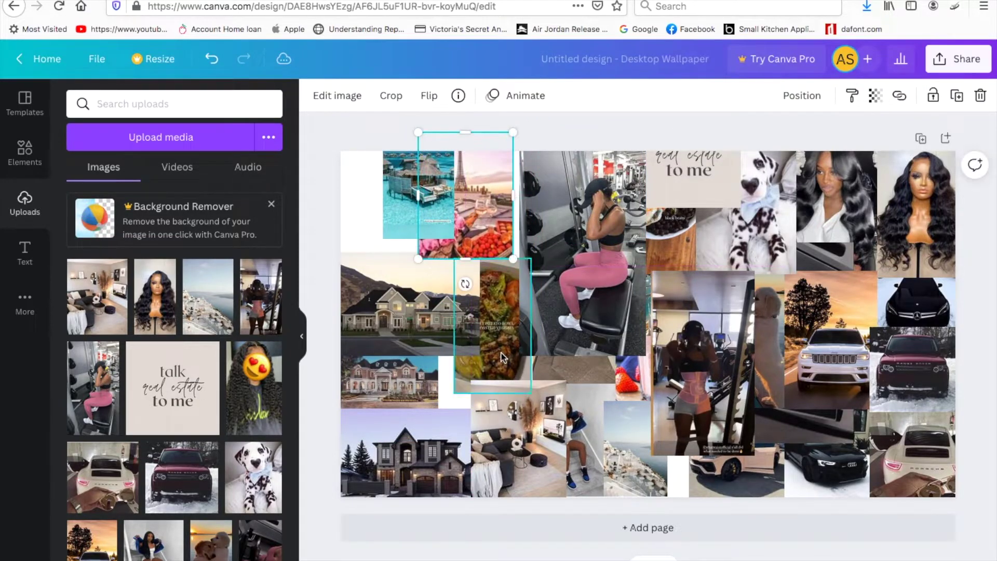
left_click_drag(501, 357, 512, 267)
left_click_drag(498, 437, 498, 460)
Place the mountain-view house photo beside the brick mansion and bring it to the front.
left_click_drag(422, 315, 499, 370)
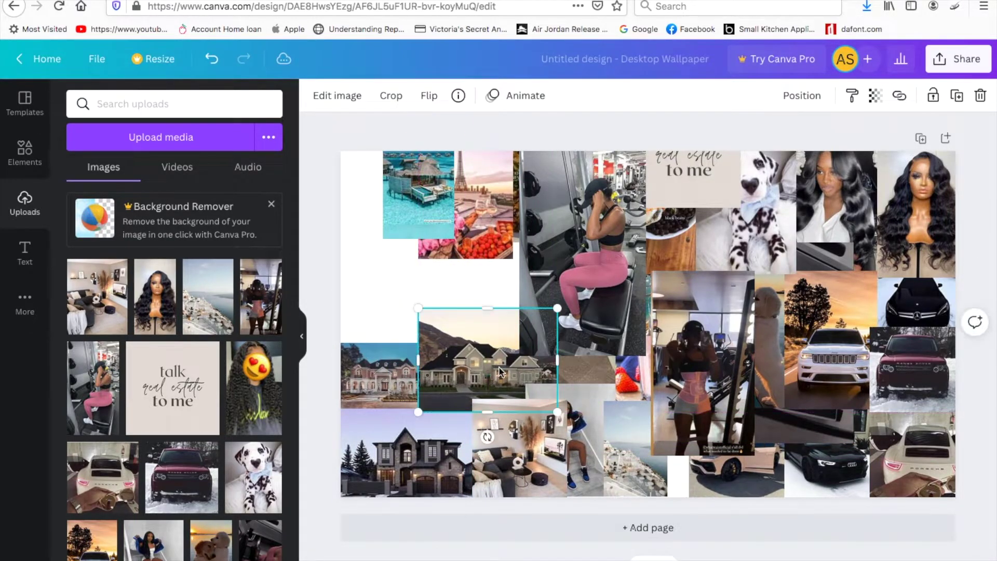
right_click(500, 370)
left_click(552, 328)
left_click_drag(471, 359, 484, 359)
right_click(484, 358)
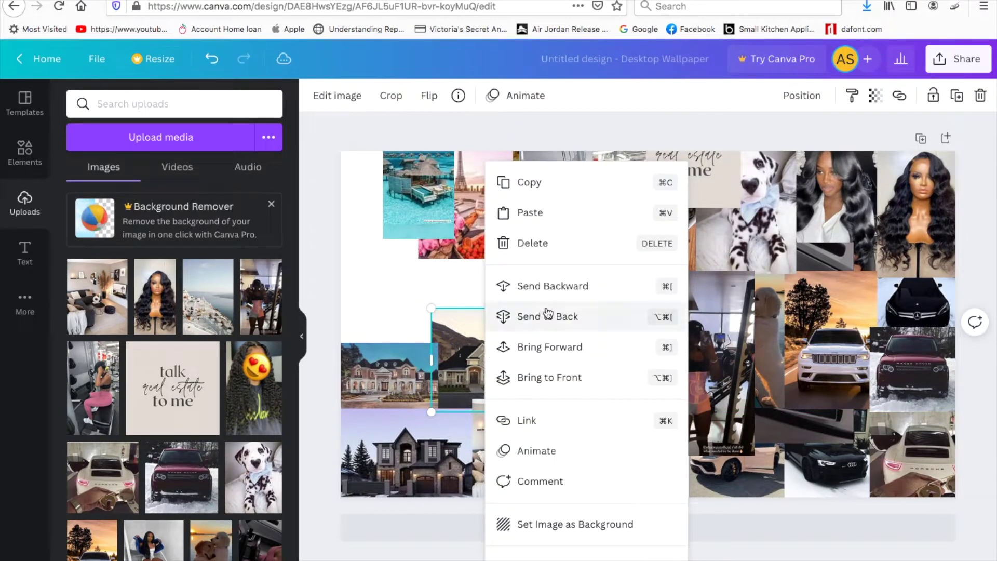
left_click(548, 378)
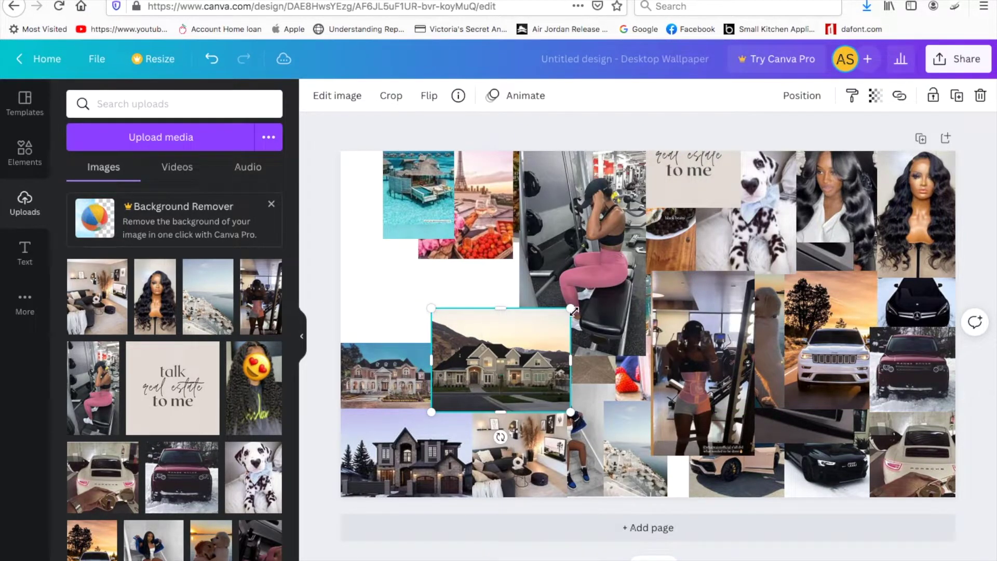
Shrink the mountain-view house photo slightly and fit it against the brick mansion, above the living room photo.
left_click_drag(569, 310, 561, 318)
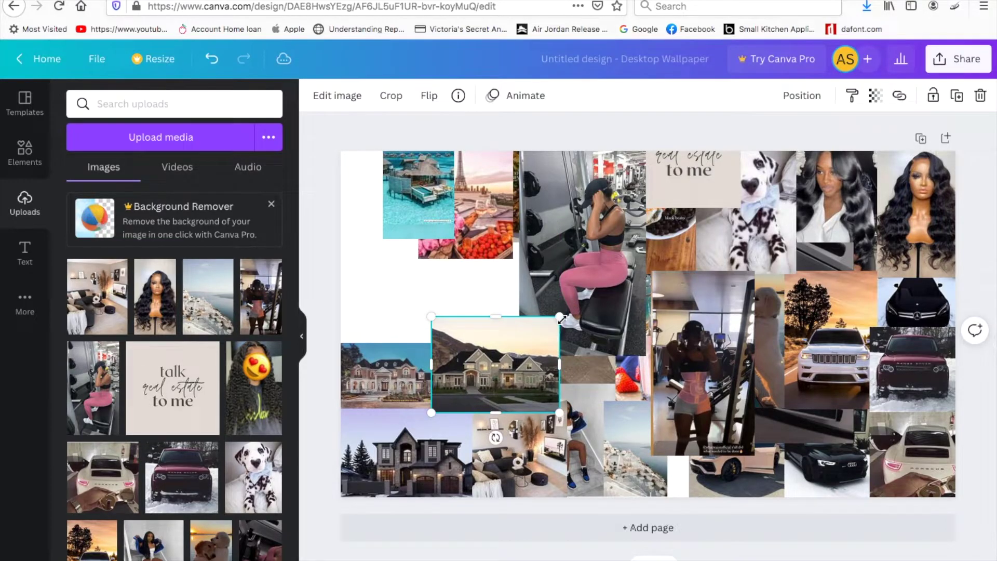
left_click(420, 288)
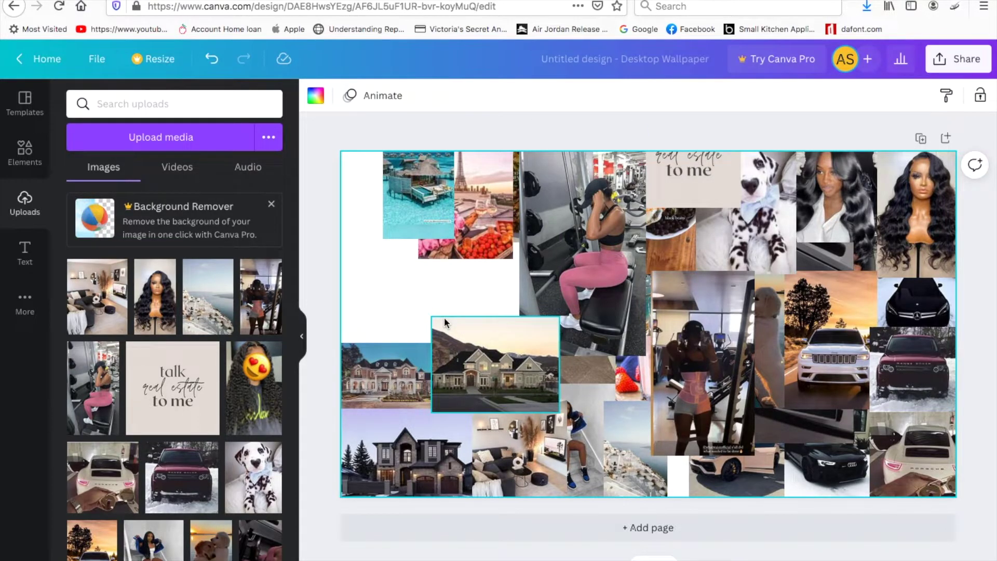
left_click_drag(480, 370, 487, 367)
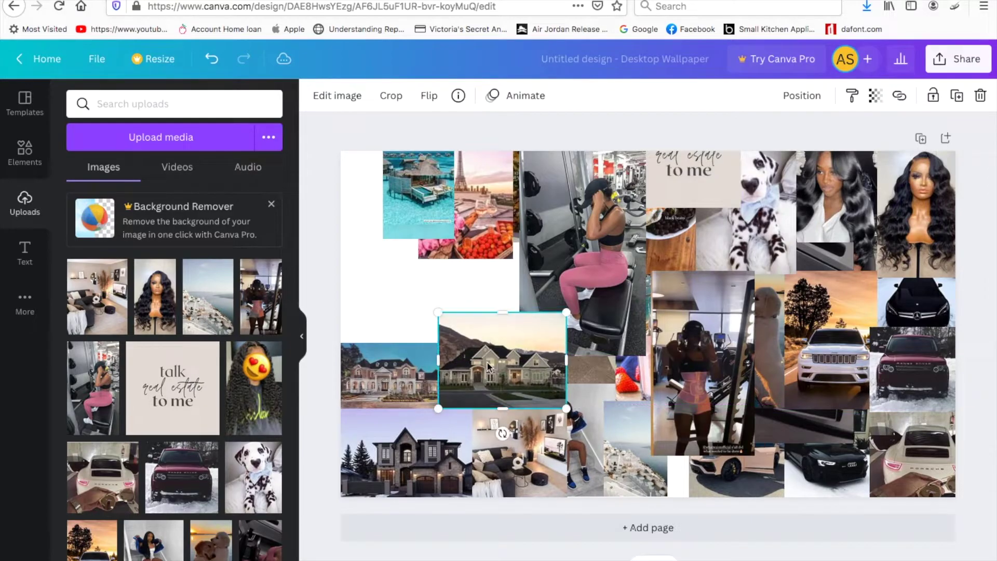
left_click(402, 287)
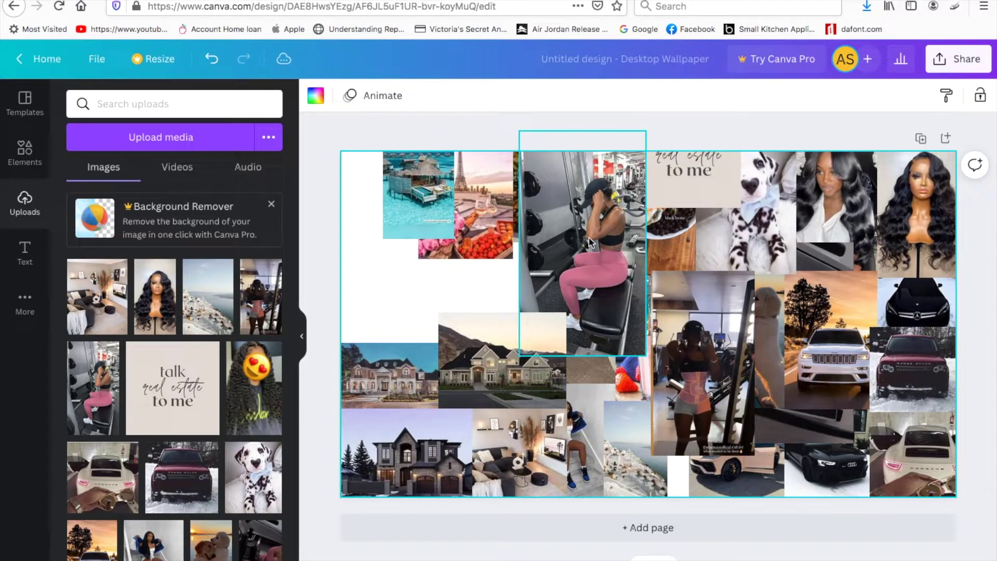
Move the real estate quote above the brick mansion, send it to the back, and align it with the canvas's left edge.
left_click_drag(709, 178, 383, 306)
right_click(390, 317)
left_click(403, 376)
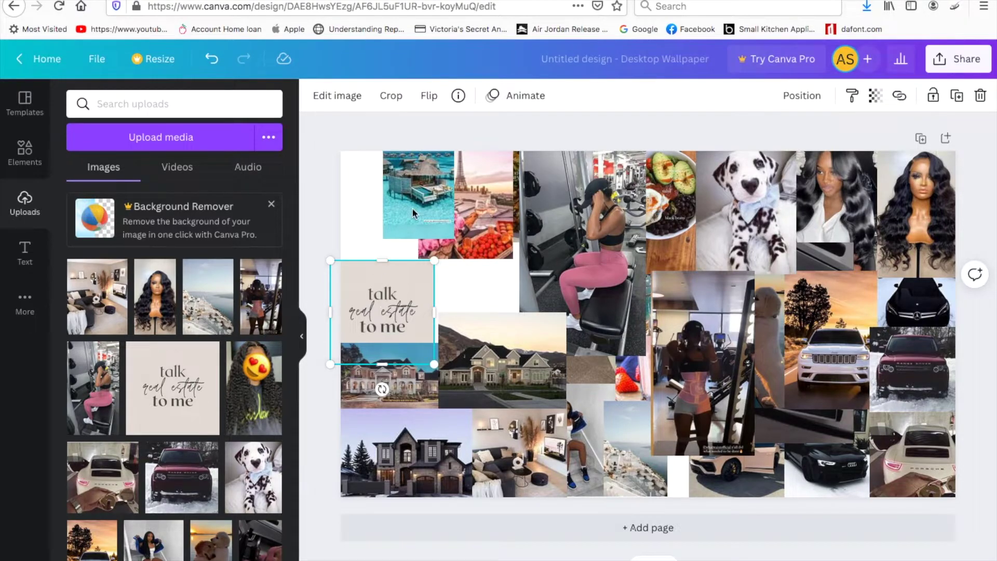
left_click_drag(393, 295, 404, 302)
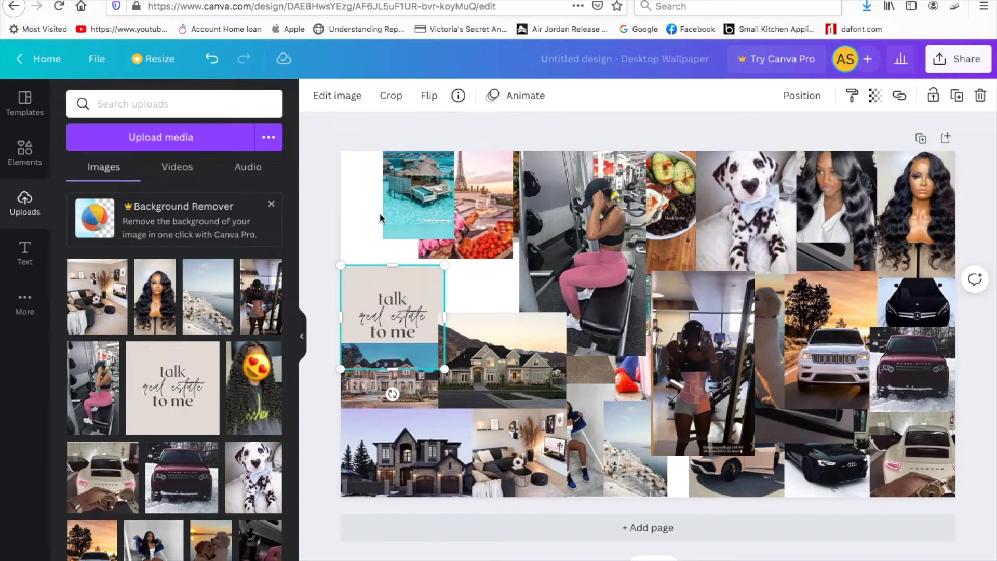
Shrink the pink-leggings gym photo toward its upper-left corner and move the overwater bungalow photo aside toward the middle of the canvas.
left_click(379, 212)
left_click(571, 324)
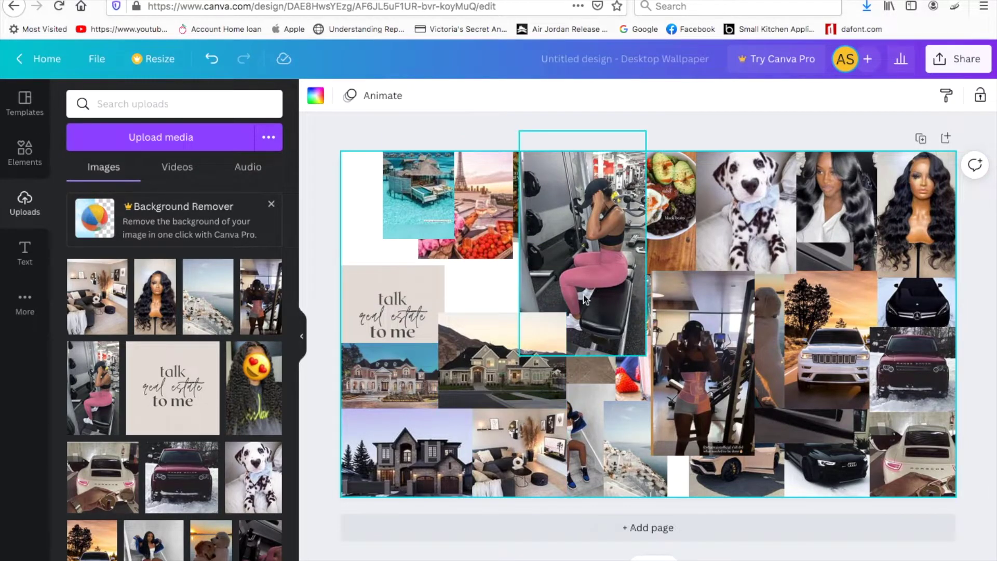
left_click_drag(645, 356, 597, 268)
key("Delete")
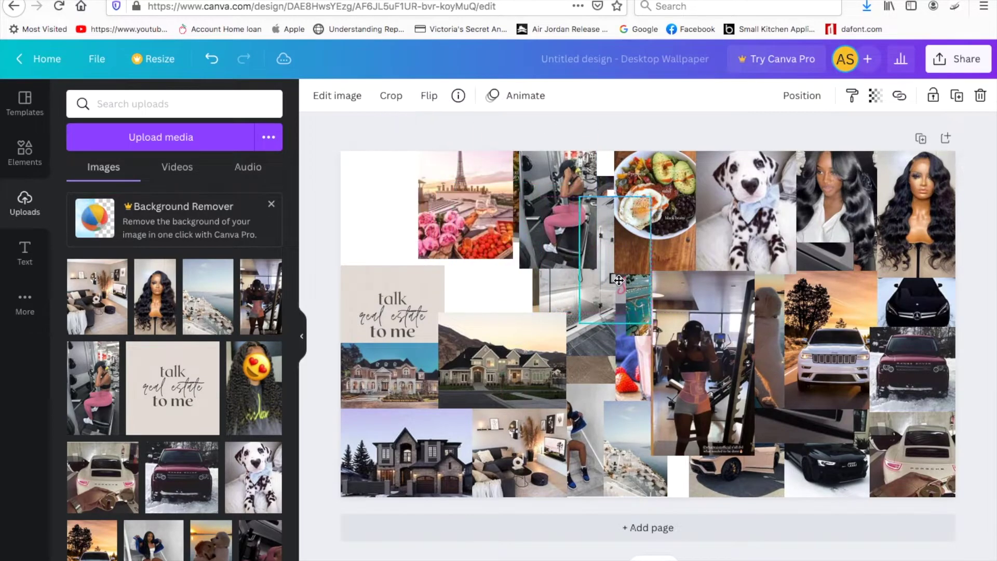
Fit the Eiffel Tower photo into the upper-left corner with the overwater bungalow photo beside it, and rearrange the remaining photos without gaps.
left_click(435, 234)
left_click_drag(435, 233, 358, 250)
left_click_drag(558, 210, 689, 210)
left_click_drag(638, 362, 695, 302)
left_click_drag(597, 249, 466, 196)
left_click_drag(588, 325, 831, 337)
right_click(831, 338)
left_click(754, 323)
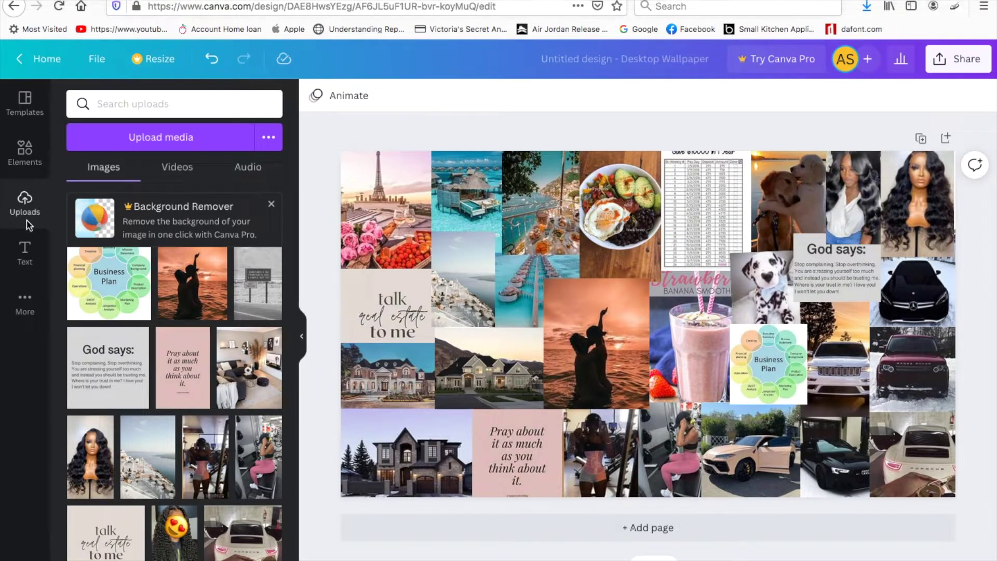
Add the pink neon GLOW text style to the collage, reword it to 2022, and scale it down to size 160.
left_click(25, 253)
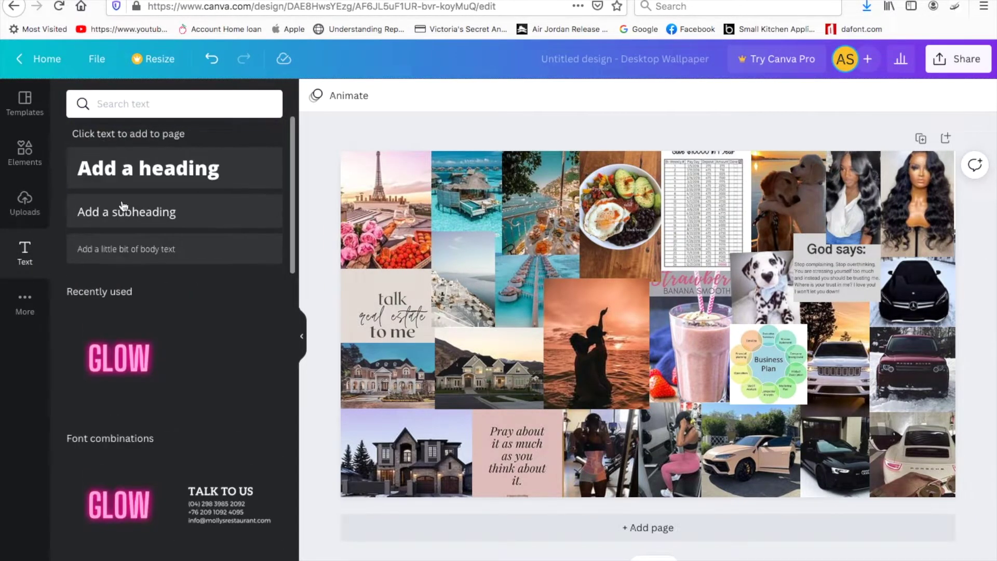
left_click(131, 375)
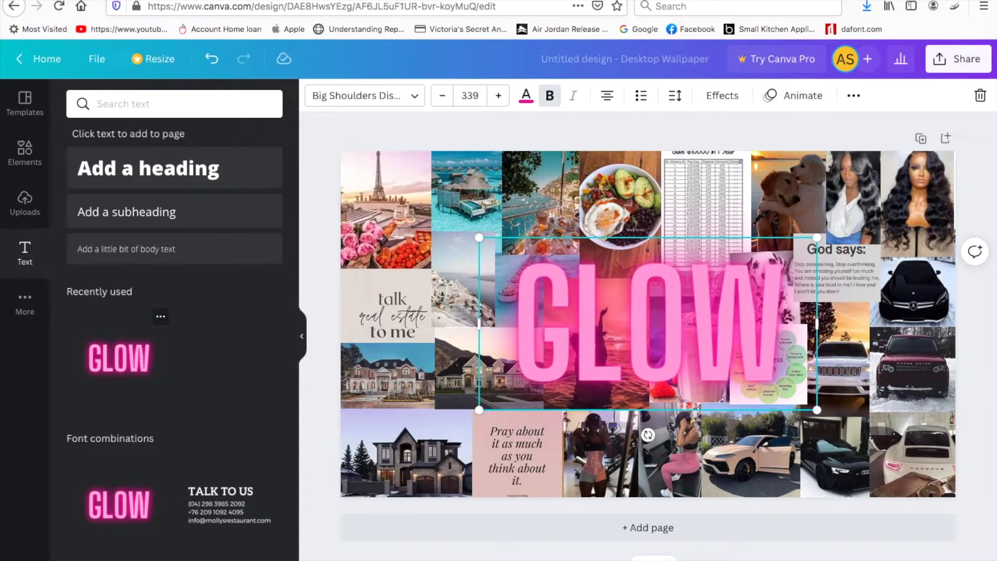
key("Return")
type("2022")
left_click_drag(817, 239, 639, 329)
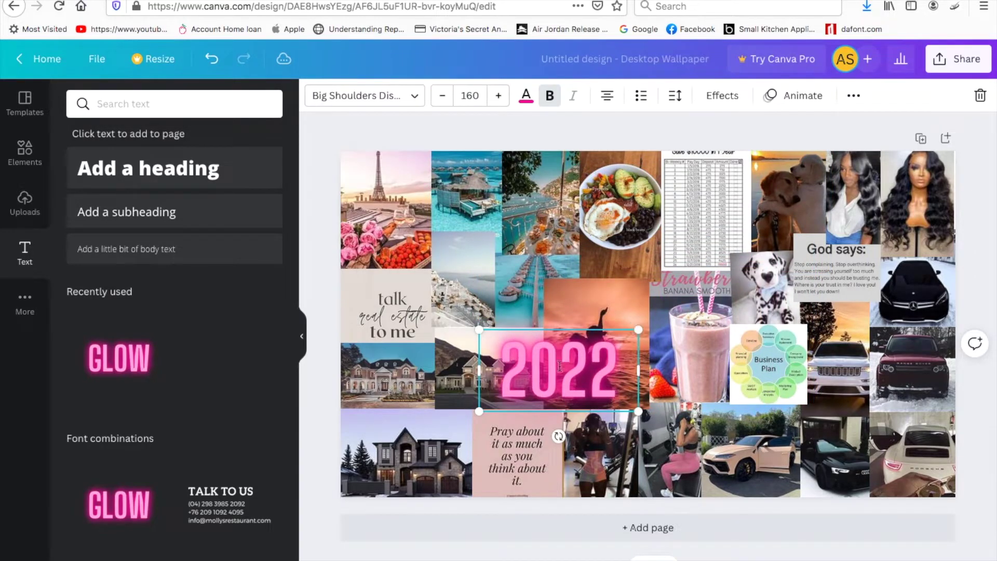
Move the 2022 text over the couple and smoothie photos and tilt it counterclockwise.
left_click(675, 357)
left_click(595, 357)
left_click_drag(595, 358, 701, 352)
left_click_drag(665, 434, 681, 429)
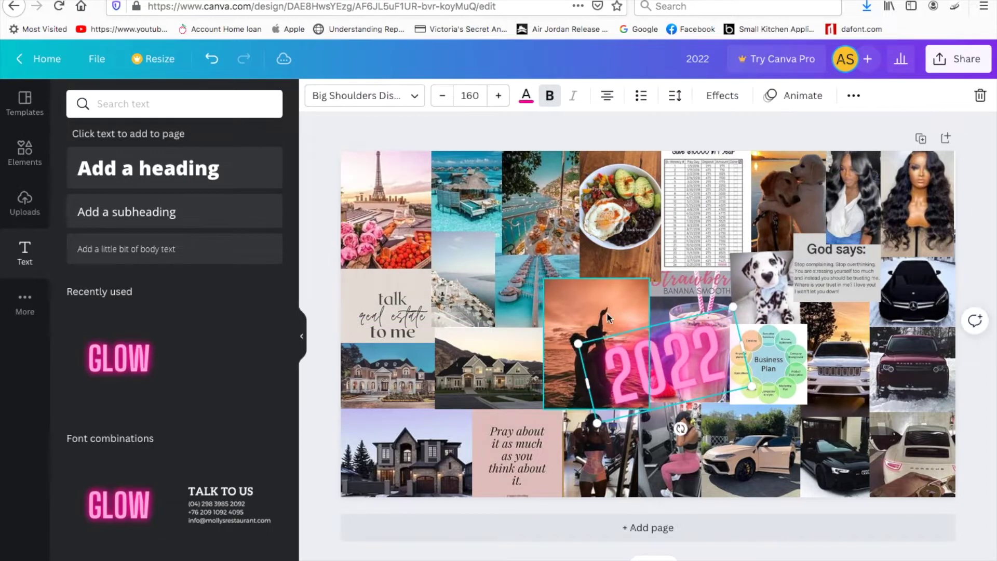
Enlarge the 2022 text to size 174, shift it up slightly, and tilt it clockwise.
left_click_drag(578, 344, 565, 341)
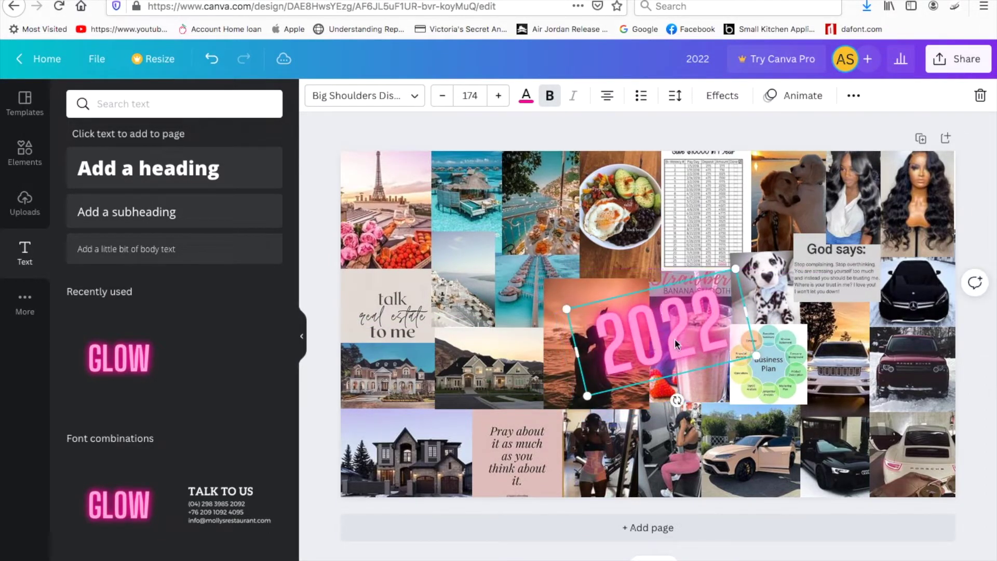
left_click_drag(665, 335, 669, 304)
left_click_drag(675, 400, 649, 401)
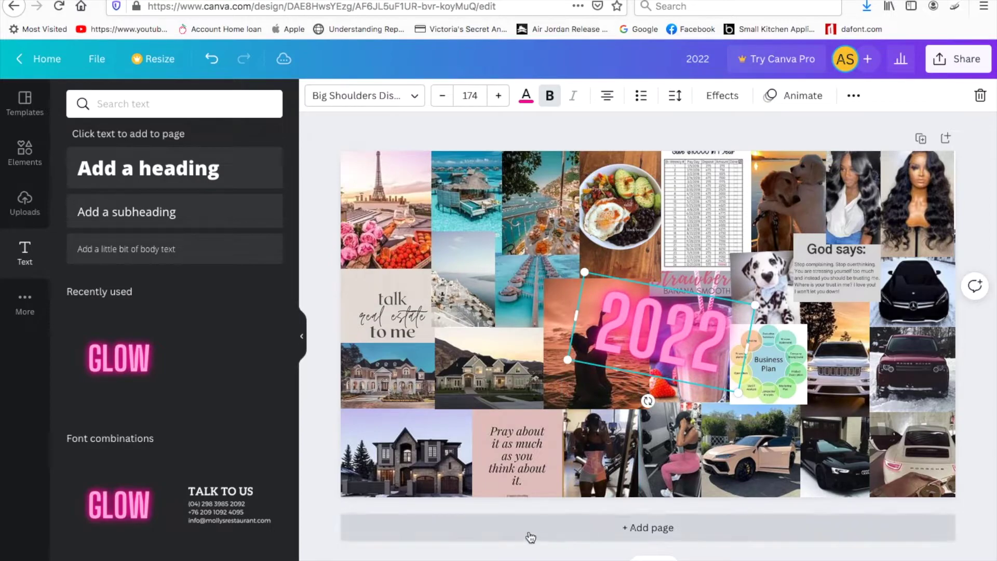
left_click(519, 556)
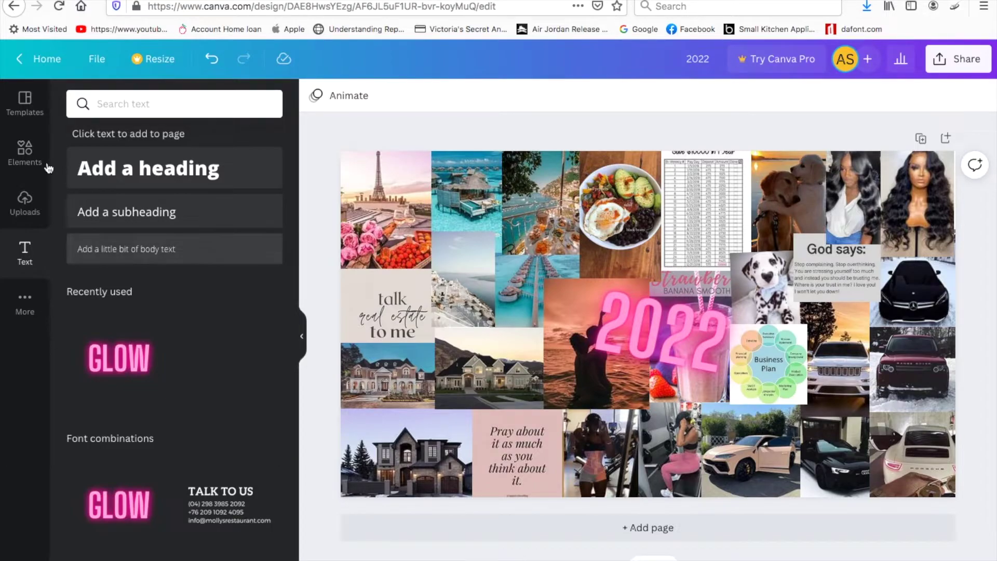
Straighten the 2022 text to horizontal and recolour it light purple.
left_click(116, 104)
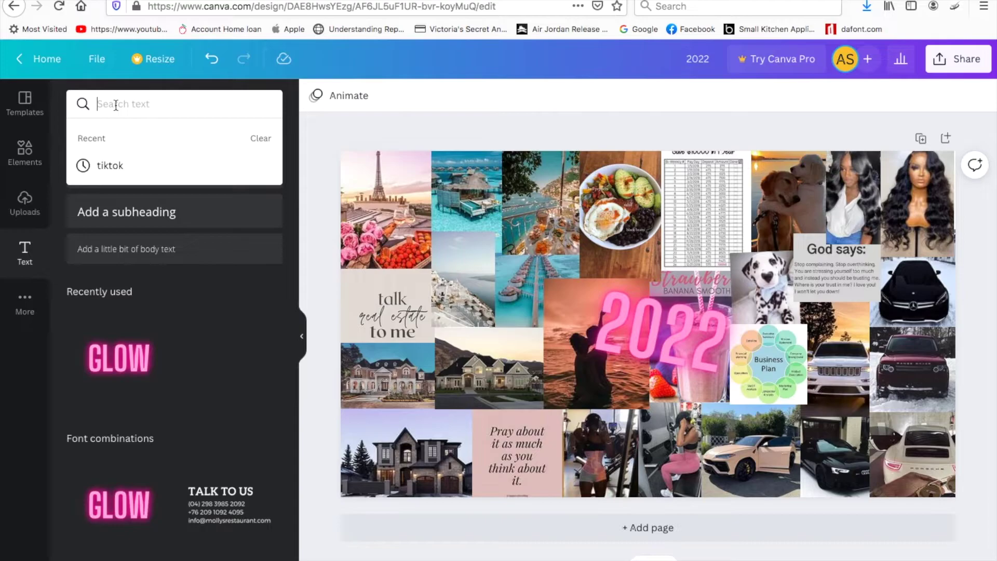
left_click(653, 315)
mouse_move(646, 403)
left_mouse_down()
mouse_move(698, 434)
mouse_move(640, 403)
left_mouse_up()
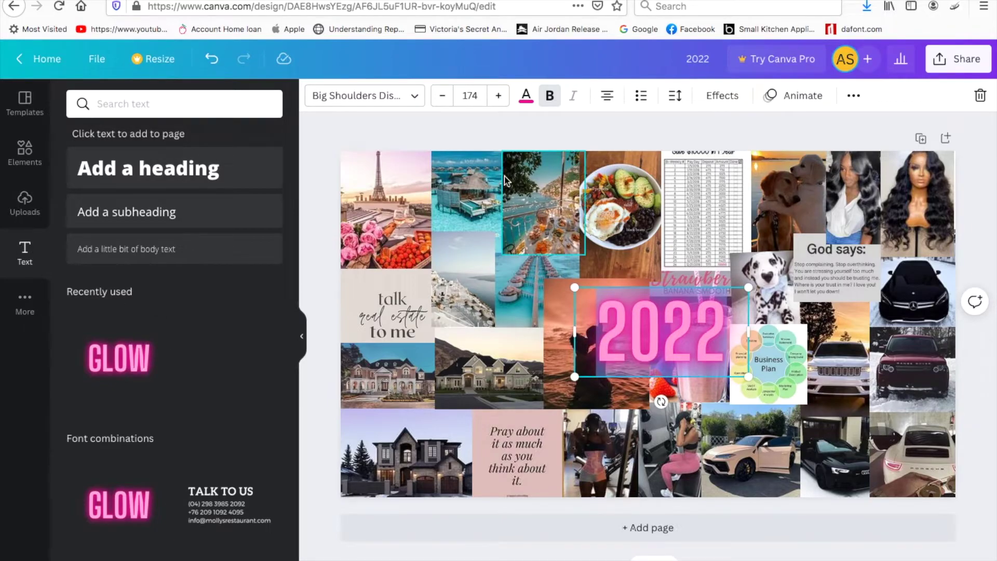
left_click(526, 95)
left_click(193, 483)
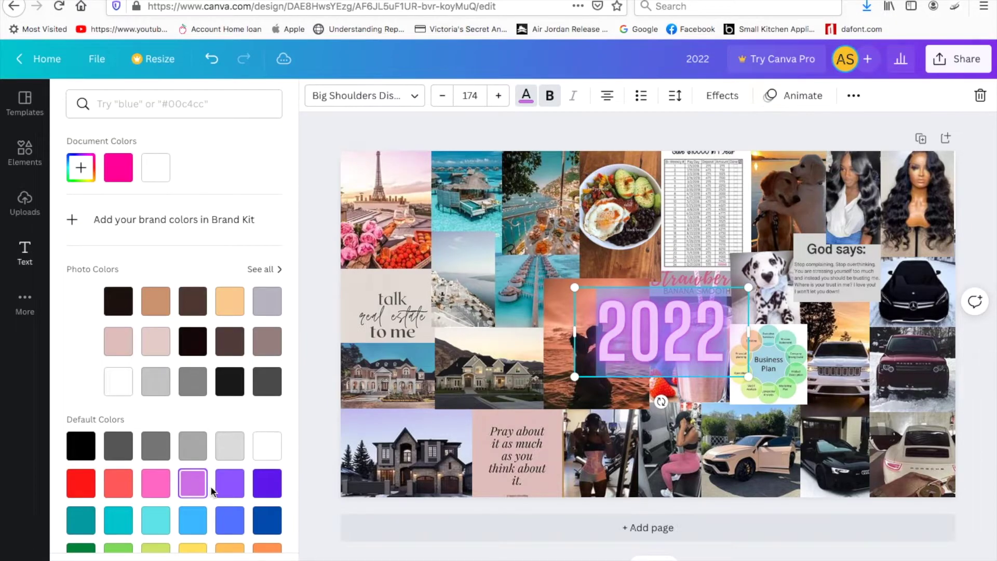
key("Escape")
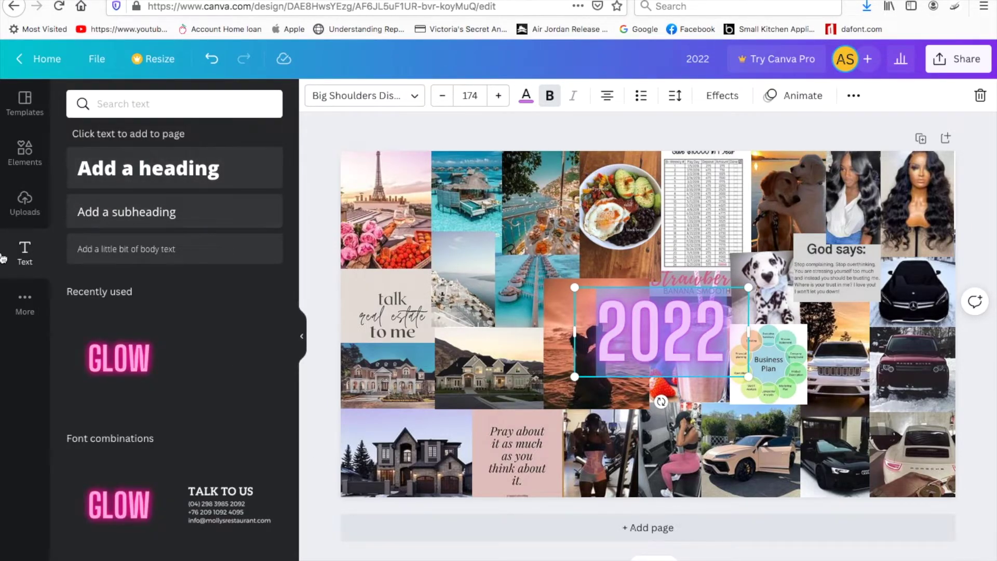
Add a default heading below the 2022 text and browse the font combinations.
left_click(89, 168)
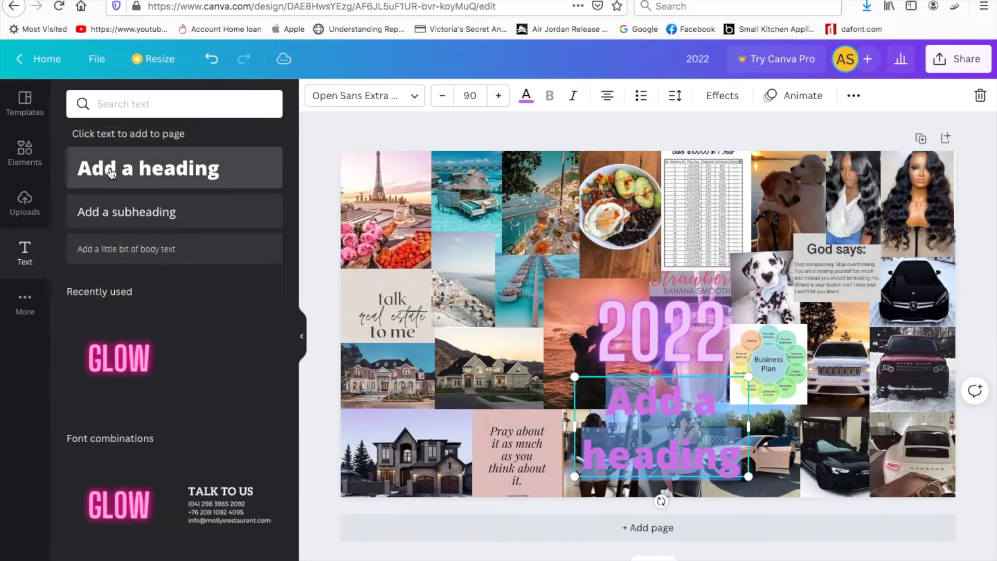
scroll(156, 348, "down", 8)
scroll(159, 369, "down", 15)
scroll(159, 369, "down", 15)
scroll(159, 369, "down", 6)
scroll(159, 369, "down", 10)
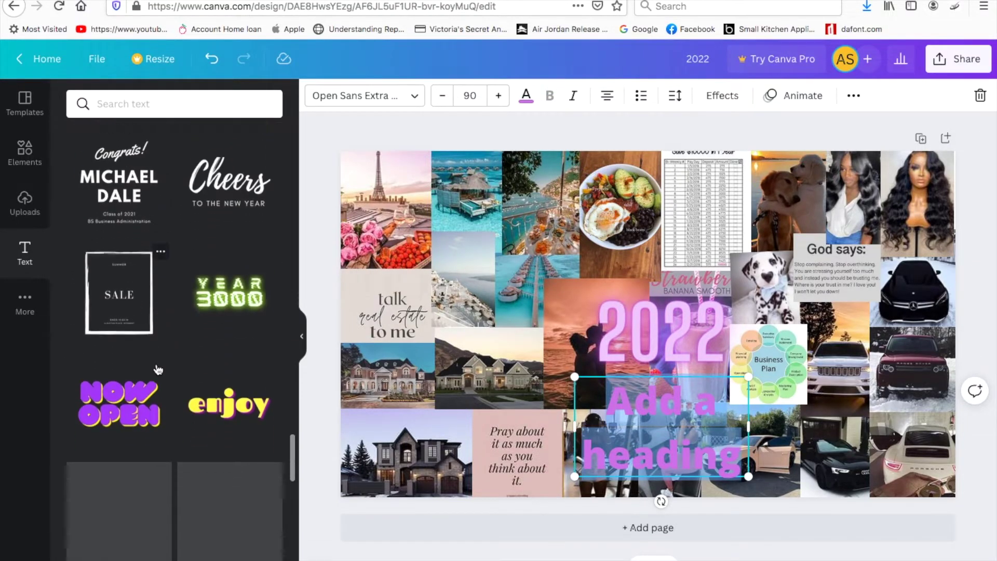
Search the text styles for script, add a Jimmy Script text box, and delete the placeholder heading.
left_click(209, 109)
type("script")
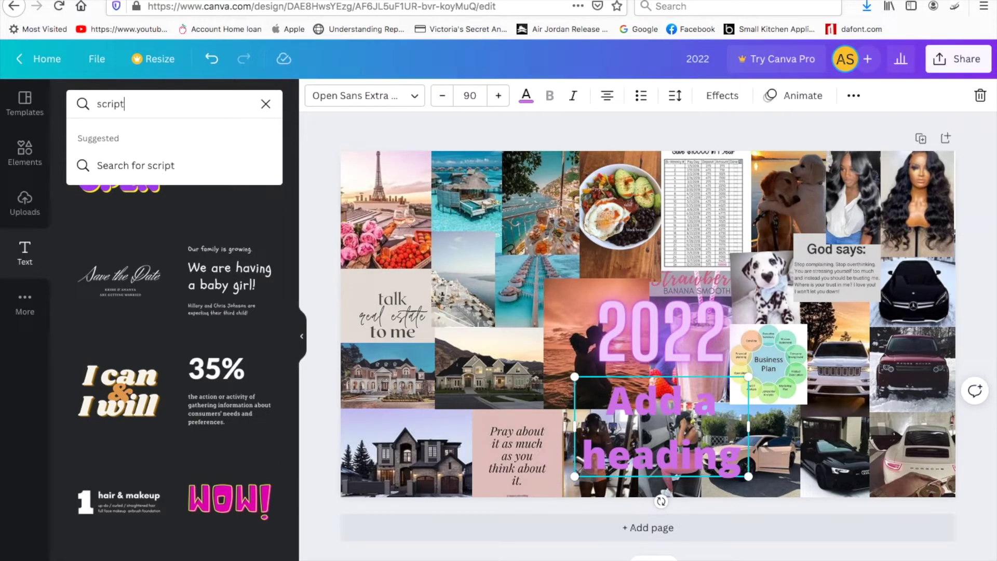
key("Return")
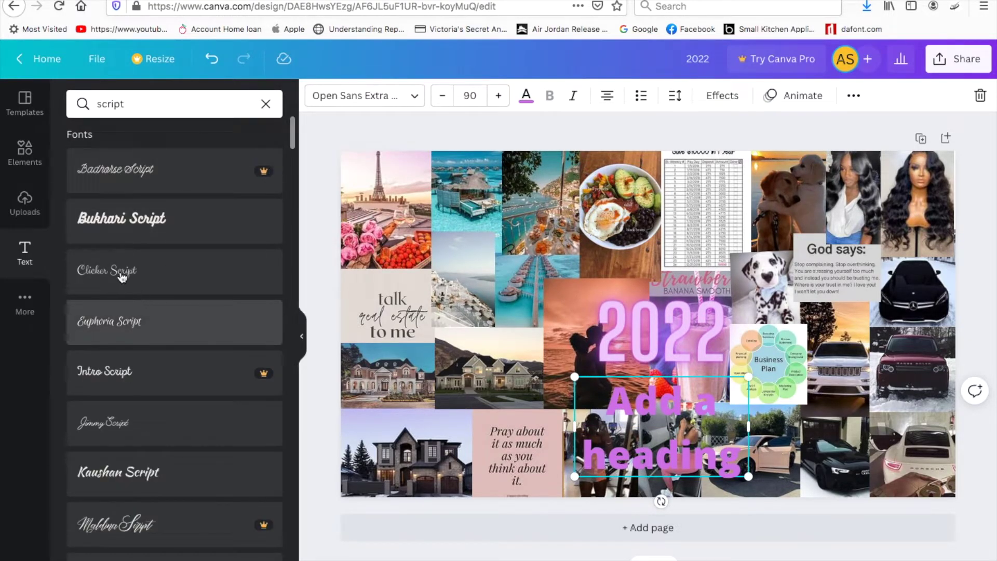
left_click(119, 428)
left_click(634, 438)
key("Delete")
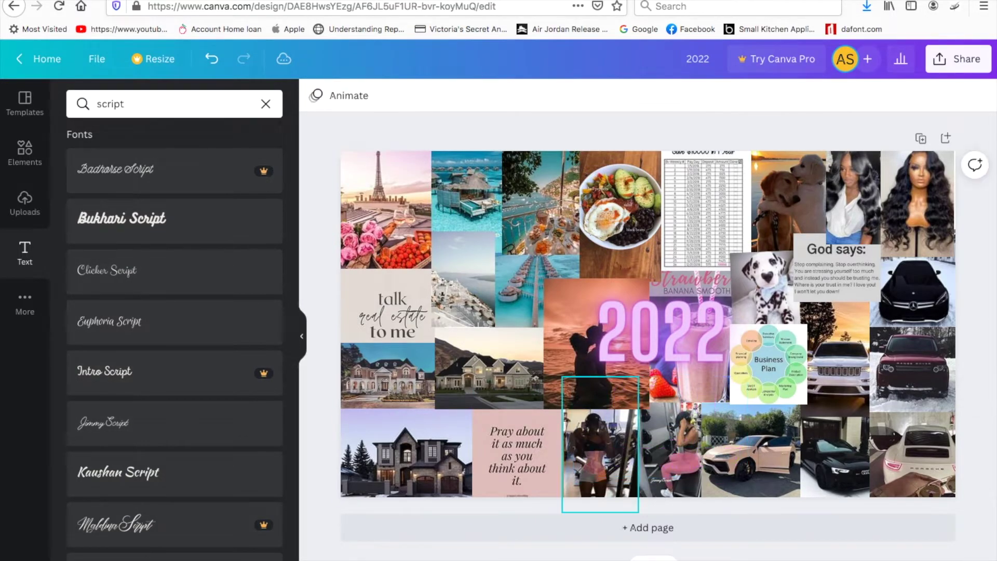
Enter The Vision in the Jimmy Script text box and enlarge it to size 89.
left_click(657, 480)
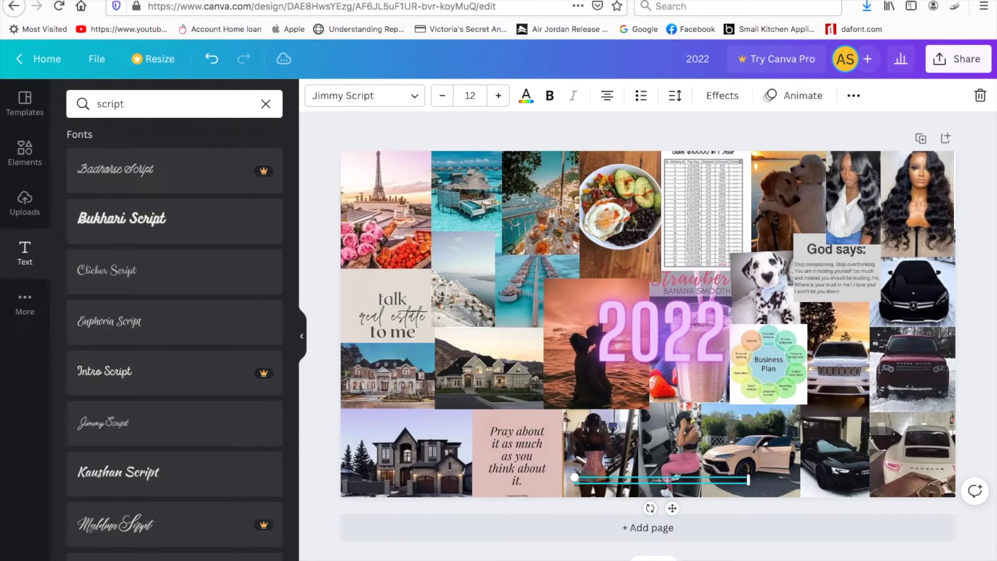
double_click(693, 482)
left_click(648, 510)
left_click(663, 483)
left_click(497, 95)
left_click_drag(497, 95, 495, 99)
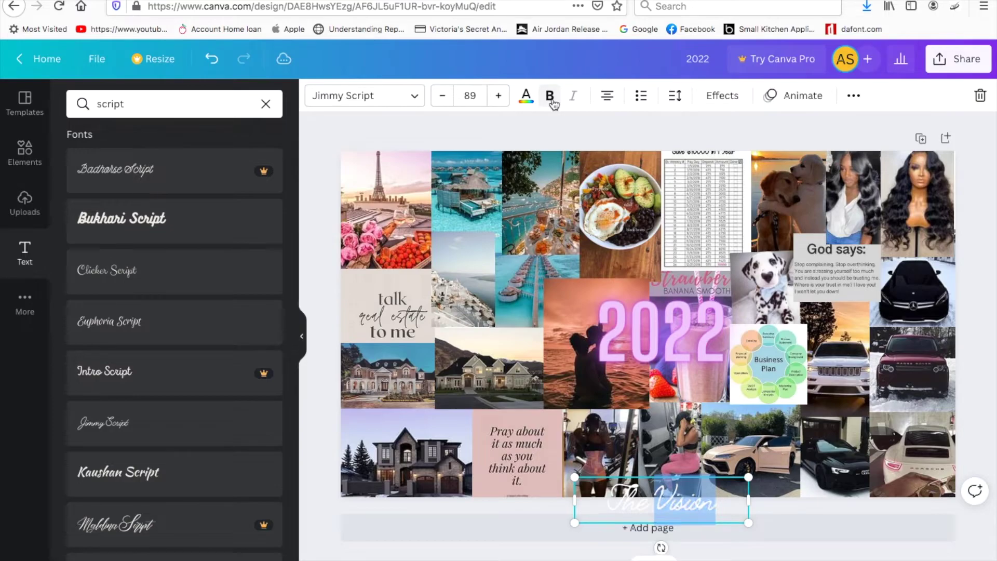
Recolour the whole The Vision text with the near-black photo colour.
left_click(526, 96)
left_click(119, 296)
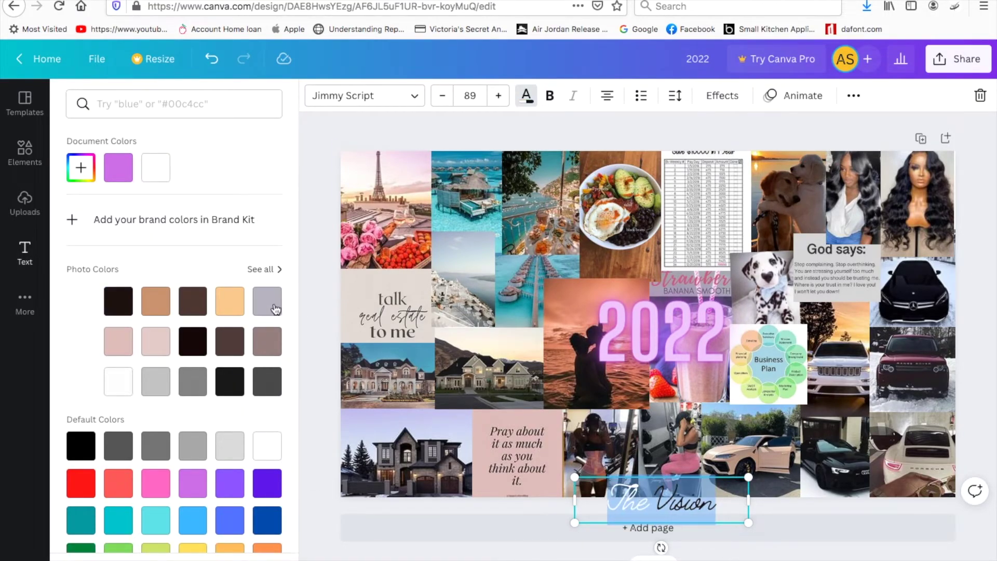
left_click(118, 300)
left_click(666, 493)
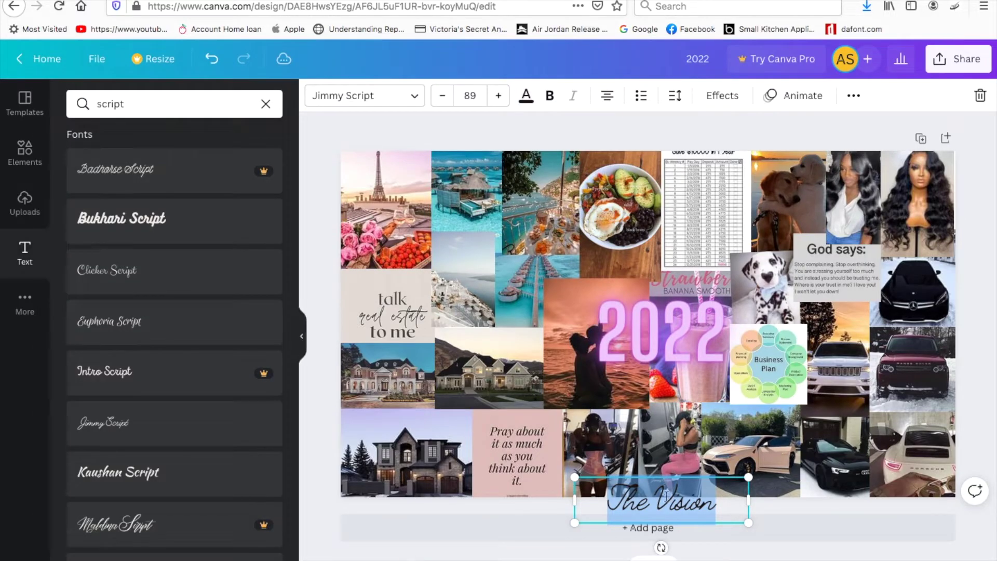
Move the The Vision text up onto the collage, just below the 2022 text.
left_click(527, 500)
left_click(633, 491)
left_click_drag(651, 489, 589, 356)
left_click(652, 480)
key("BackSpace")
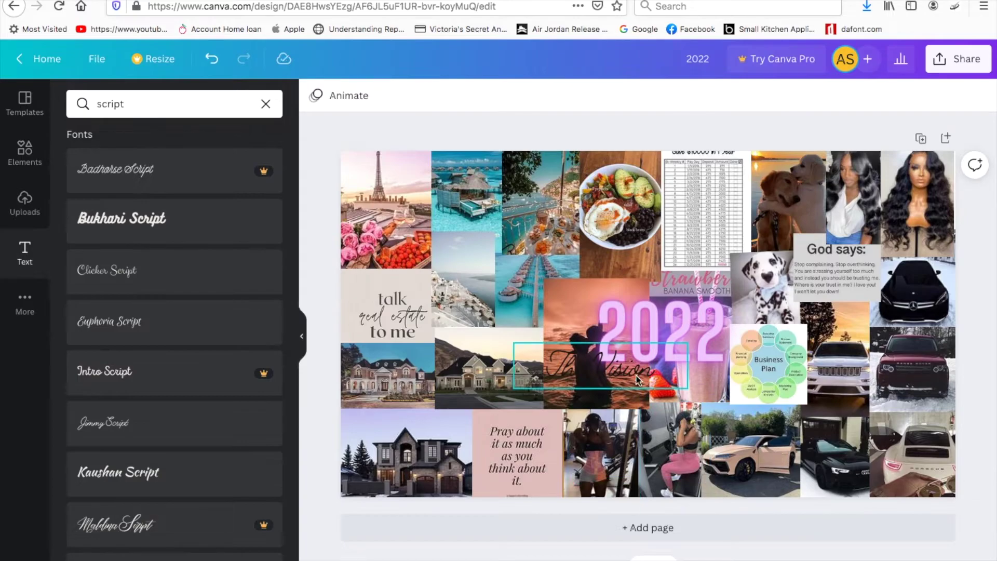
Enlarge the The Vision text to size 139, tilt it about -5°, and nudge it up over the 2022 text.
left_click(630, 380)
left_click_drag(687, 341, 784, 315)
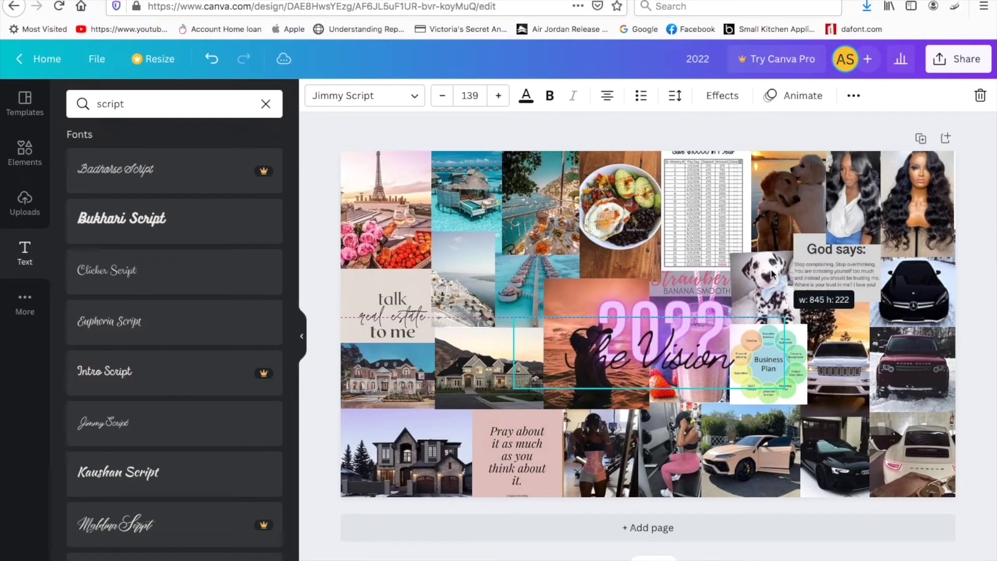
left_click_drag(648, 410, 653, 388)
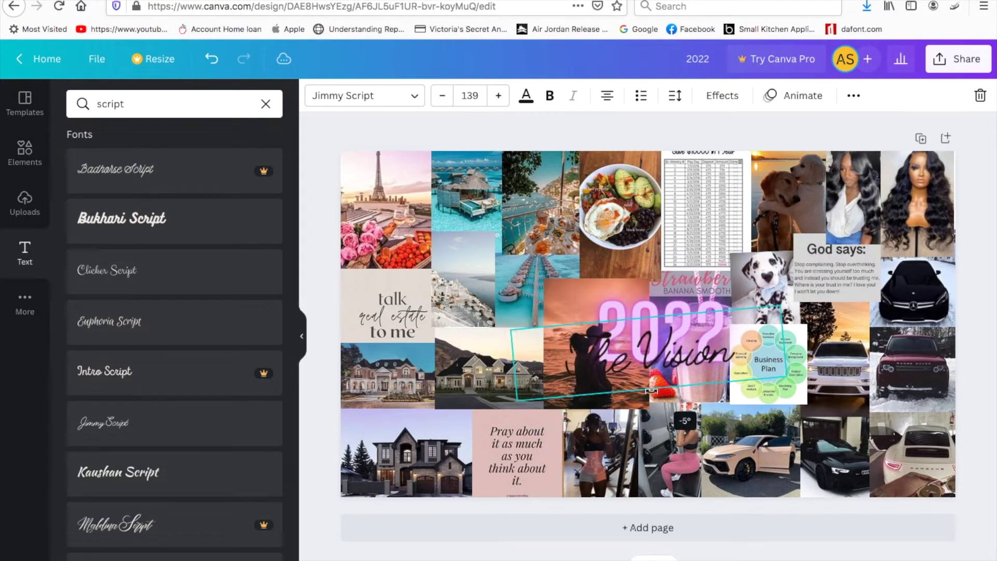
mouse_move(647, 348)
left_mouse_down()
mouse_move(668, 354)
mouse_move(645, 333)
left_mouse_up()
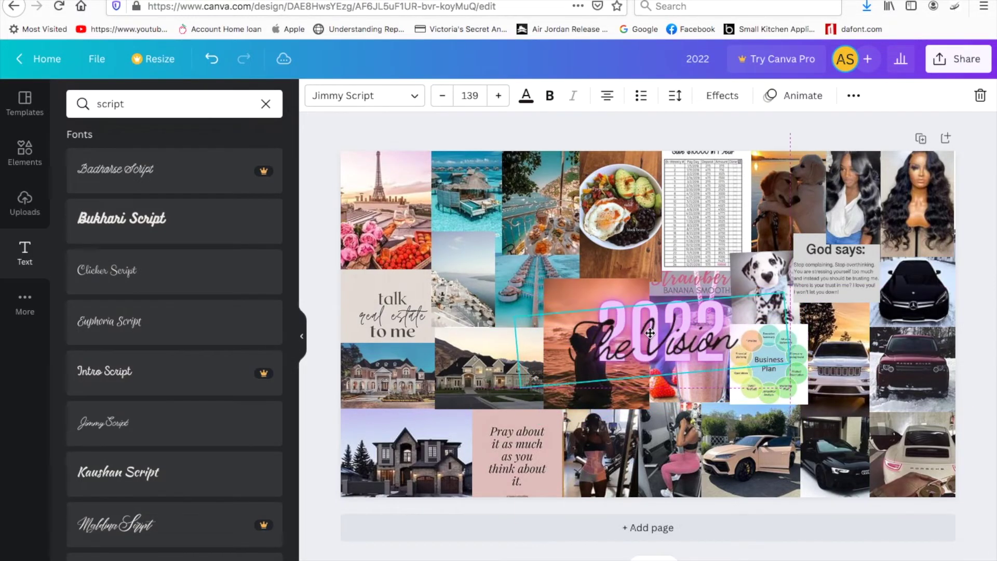
Enlarge the 2022 text to size 223 and adjust its position behind the The Vision text.
left_click(607, 295)
left_click_drag(574, 287, 526, 262)
left_click(582, 327)
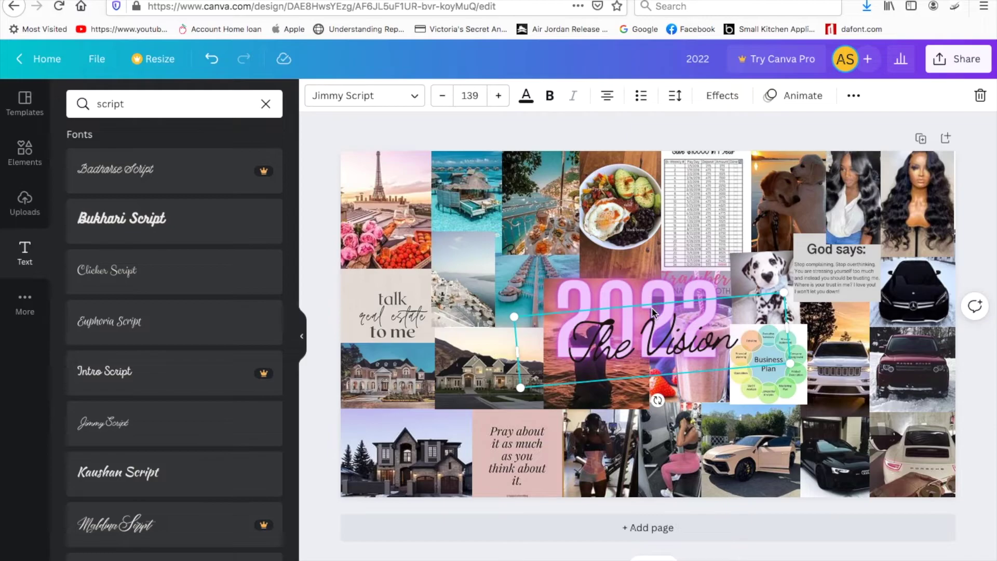
left_click_drag(622, 276, 625, 300)
Move the 2022 text up above the couple photo and overlay the The Vision text across its lower half.
left_click_drag(654, 343, 689, 421)
left_click(675, 329)
left_click_drag(675, 329, 676, 269)
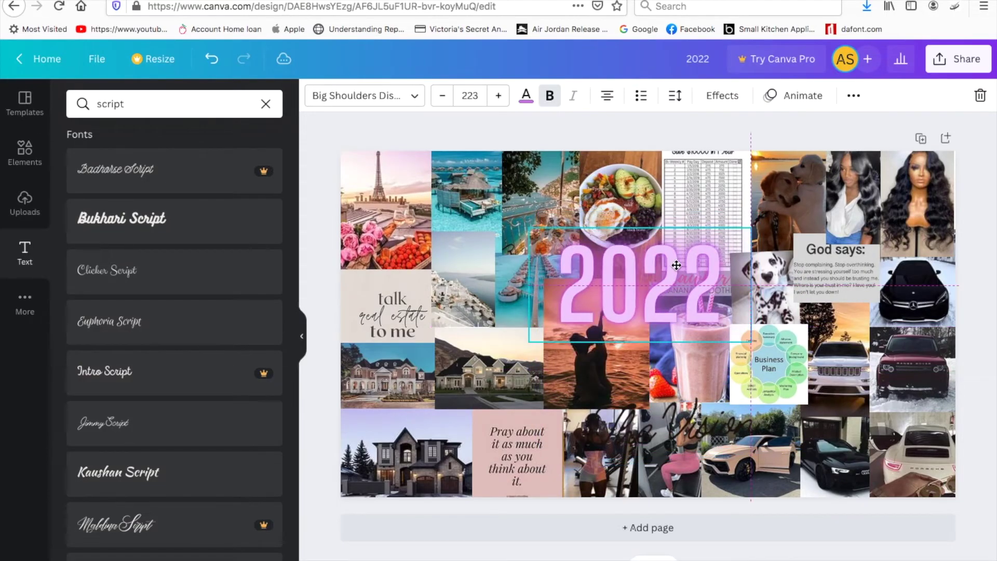
left_click_drag(690, 422, 650, 294)
left_click(577, 554)
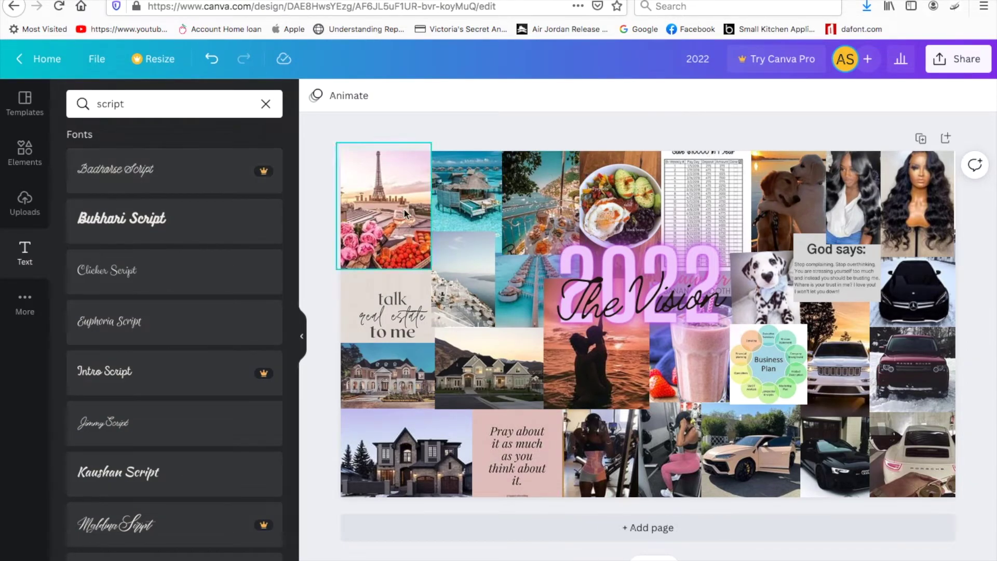
Download the design as a 1920 × 1080 px PNG, save 2022.png, and switch to the desktop.
left_click(972, 60)
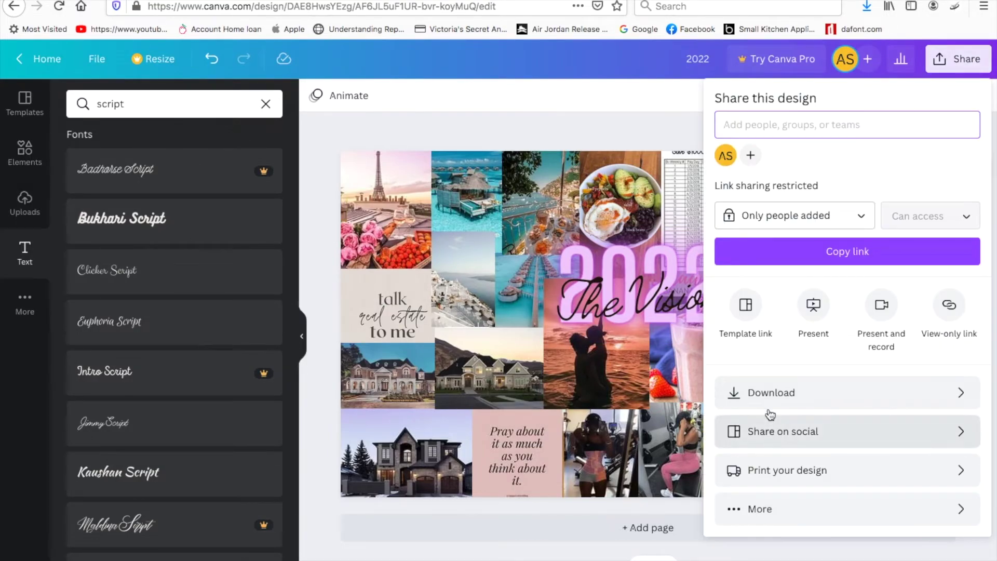
left_click(771, 397)
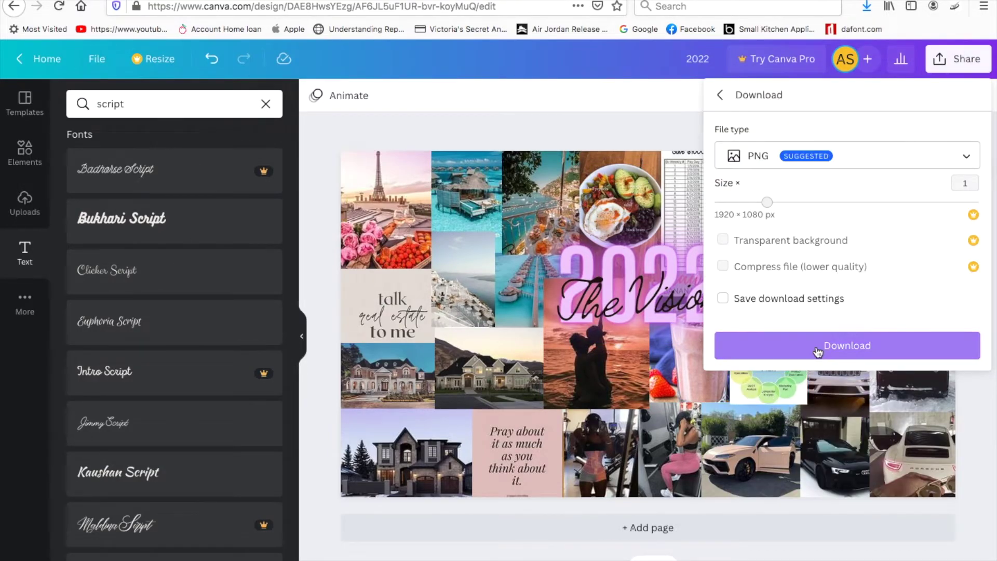
left_click(817, 348)
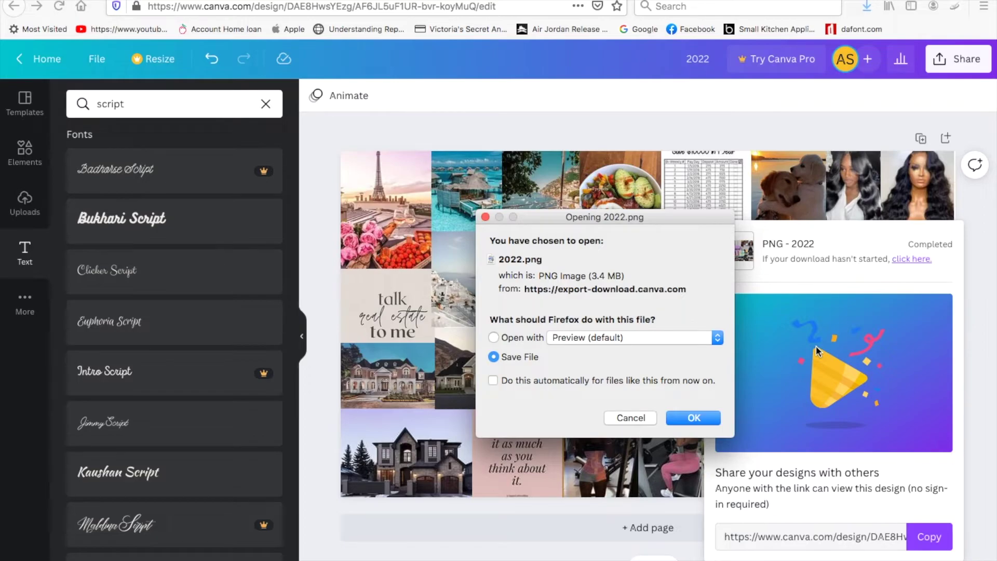
left_click(696, 418)
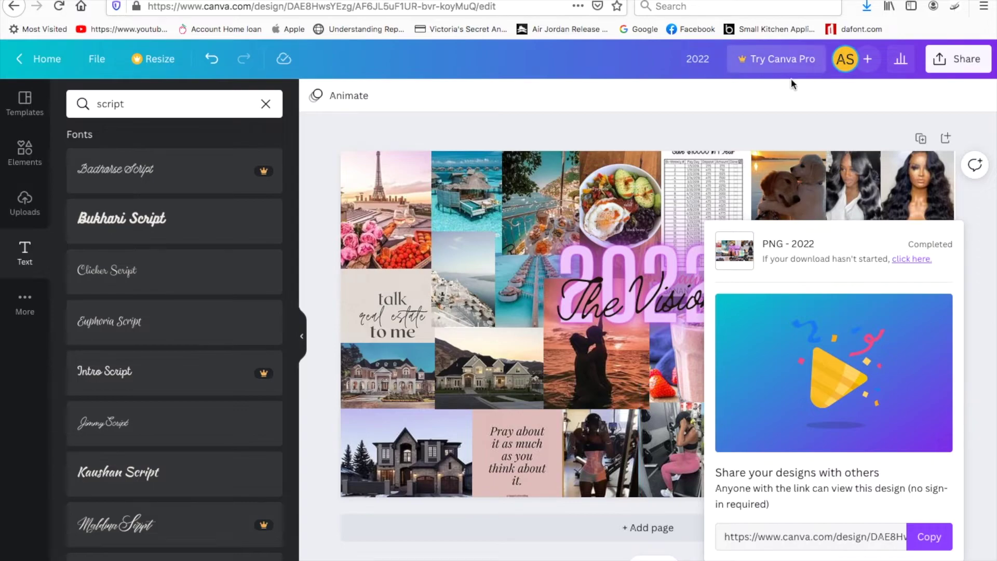
key("ctrl+Right")
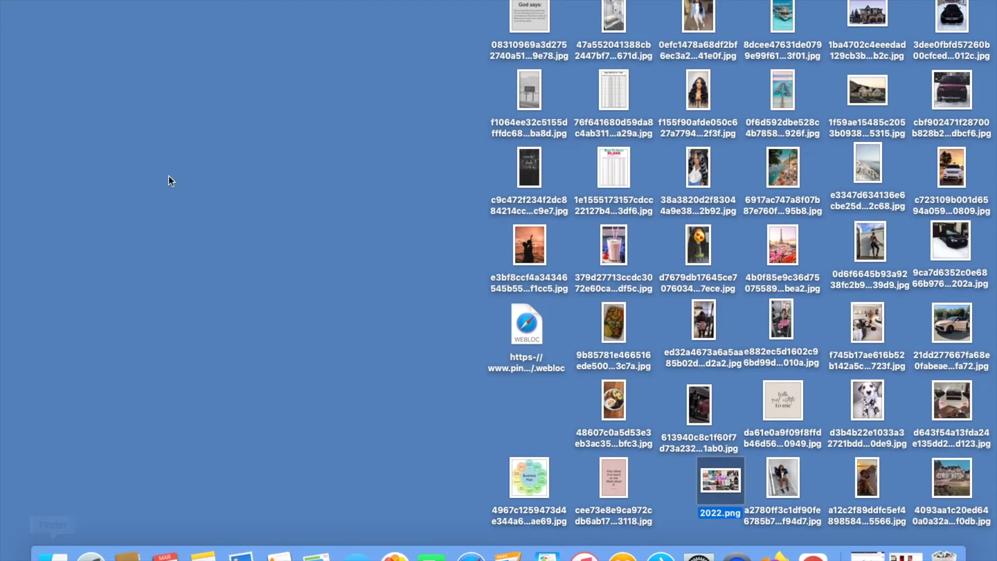
Open the Desktop & Screen Saver settings in System Preferences and set the 2022 image from Photos as the desktop picture.
left_click(12, 0)
left_click(54, 15)
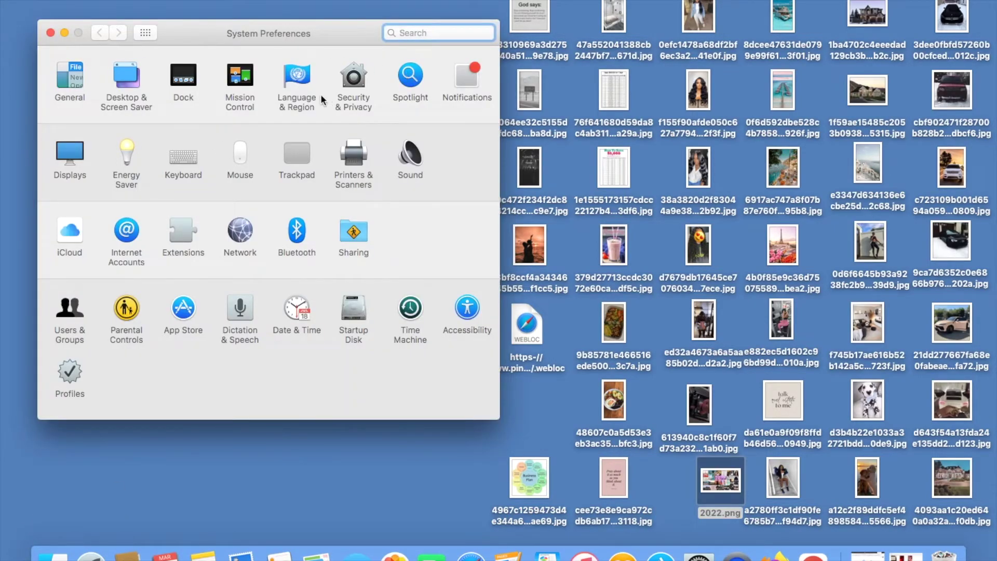
left_click(113, 92)
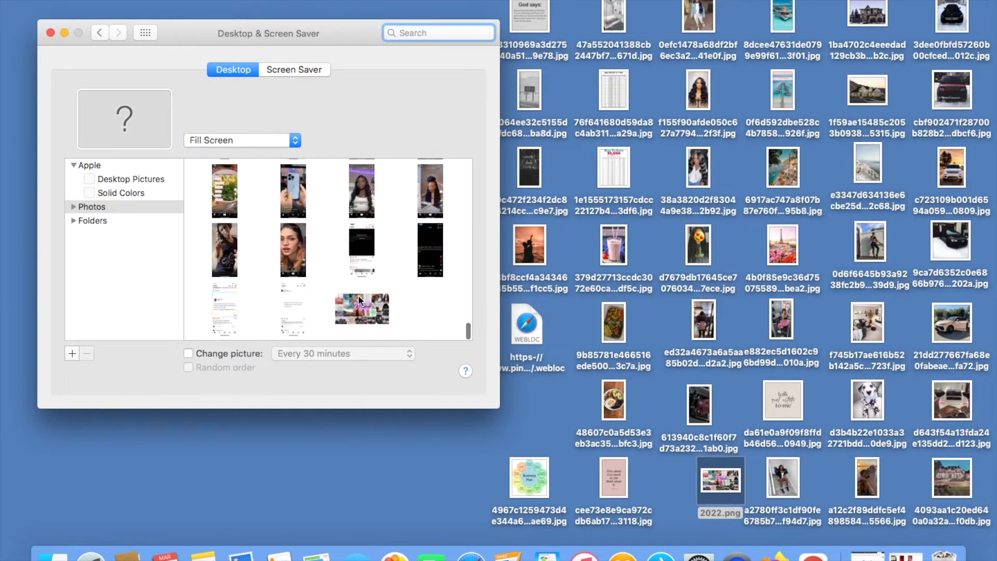
left_click(363, 305)
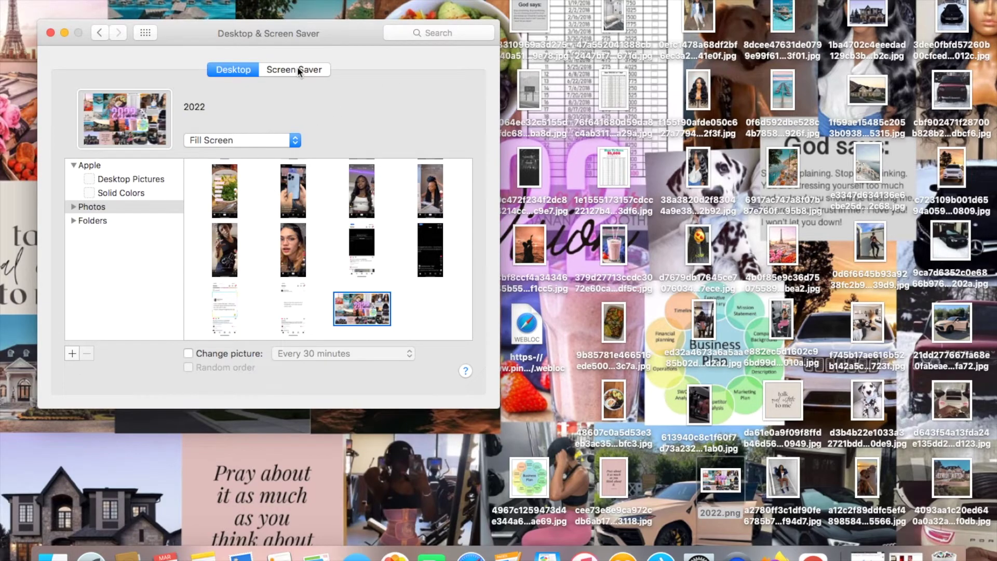
Try the Center layout for the desktop picture with its background colour choices open, and compare it with Fit to Screen.
left_click(231, 135)
left_click(224, 177)
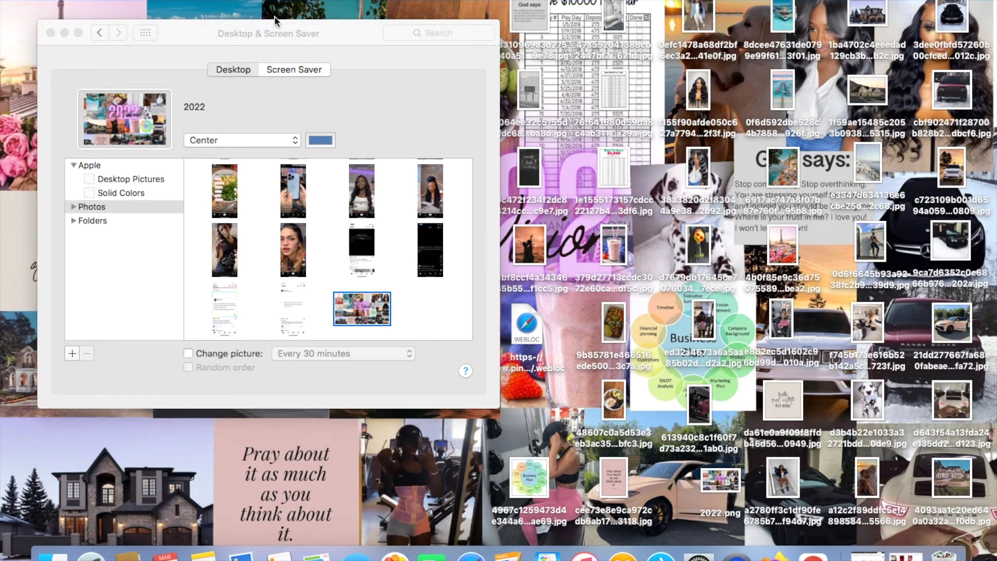
left_click(320, 140)
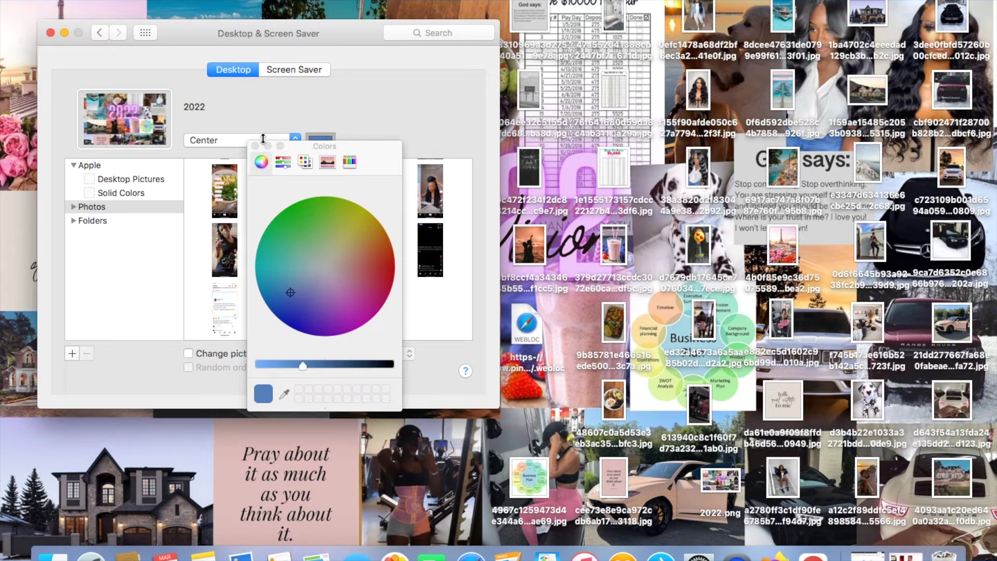
left_click(235, 140)
left_click(238, 118)
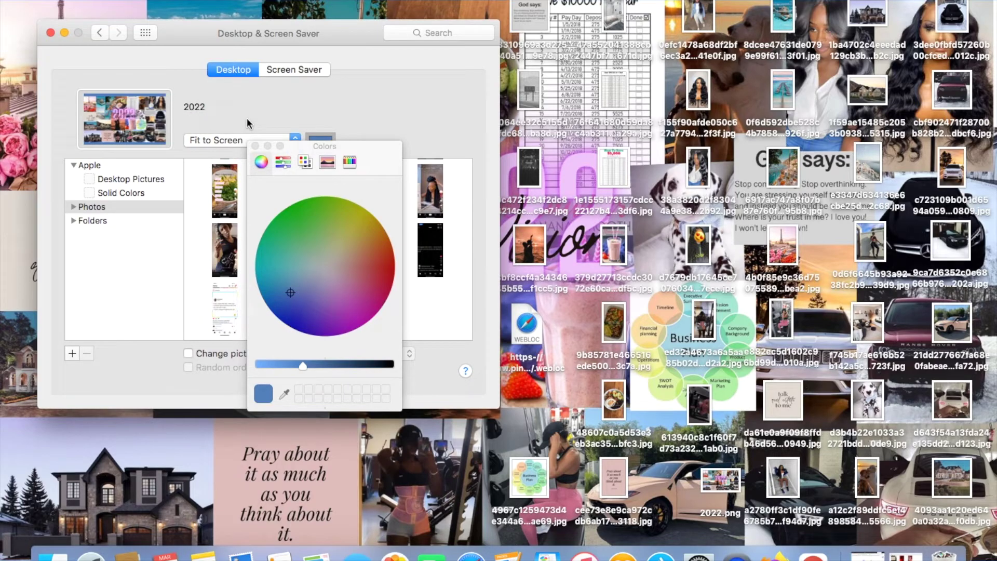
Switch the desktop picture layout to Fill Screen and back to Fit to Screen to compare the two.
left_click(248, 141)
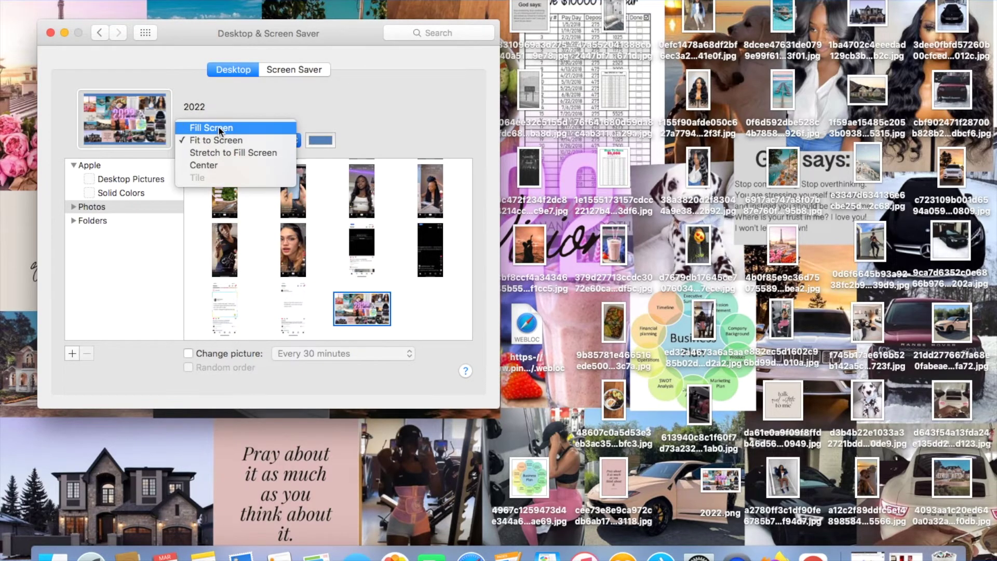
left_click(217, 127)
left_click(226, 136)
left_click(230, 152)
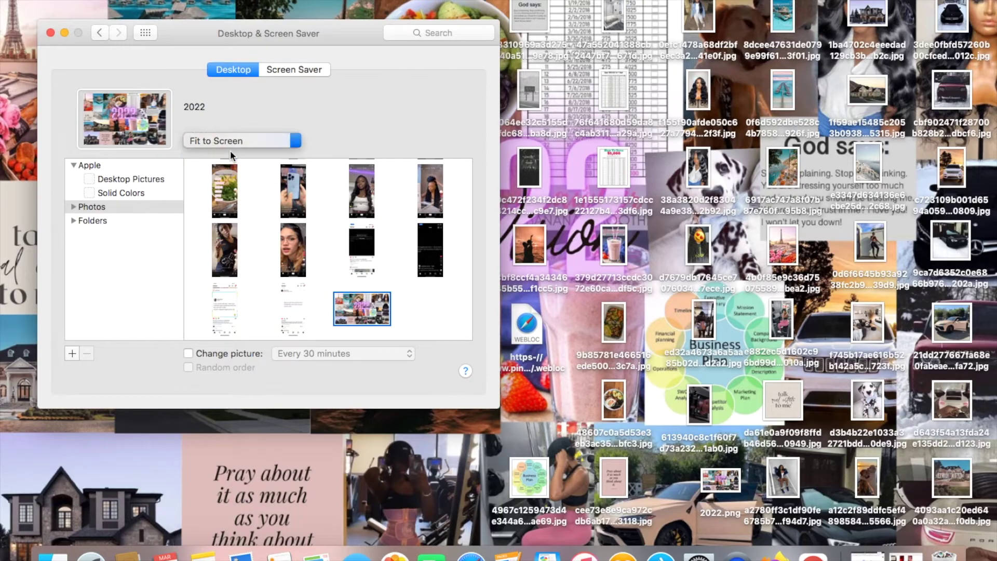
Try the Stretch to Fill Screen and Center layouts for the desktop picture, dismissing the installation error dialog.
left_click(232, 137)
left_click(239, 152)
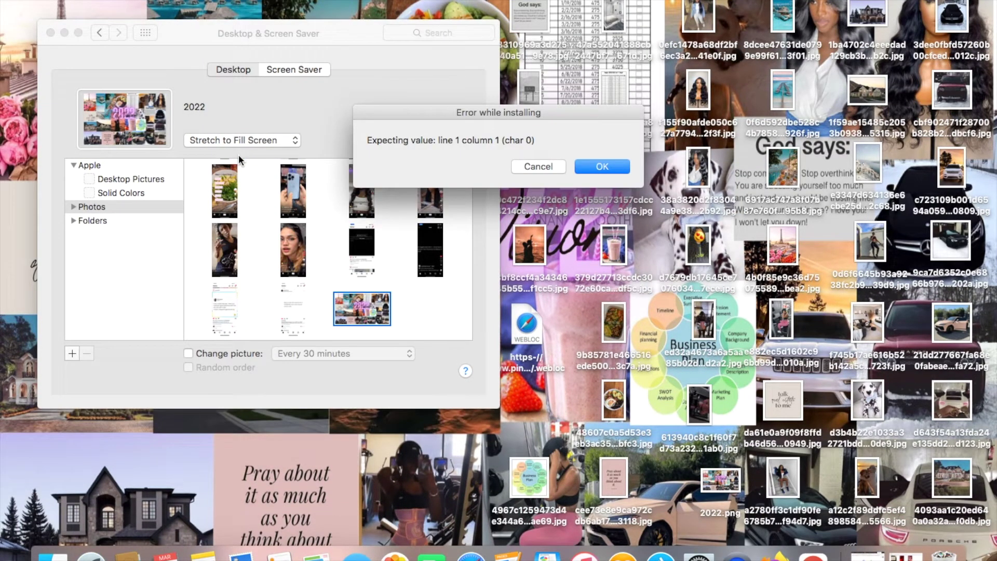
left_click(602, 167)
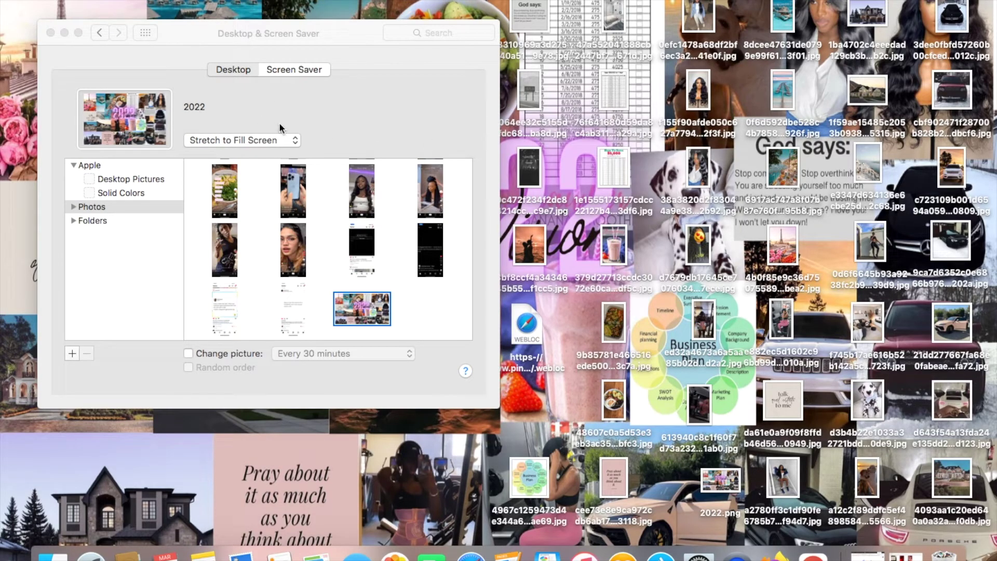
left_click(288, 139)
left_click(277, 150)
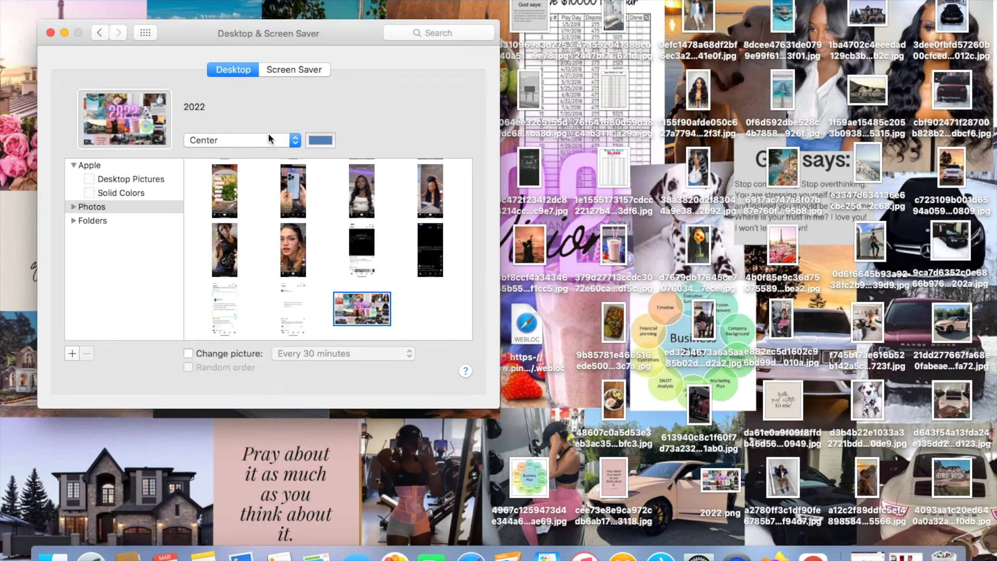
Set the desktop picture layout to Fill Screen and close the Desktop & Screen Saver settings.
left_click(270, 138)
left_click(257, 103)
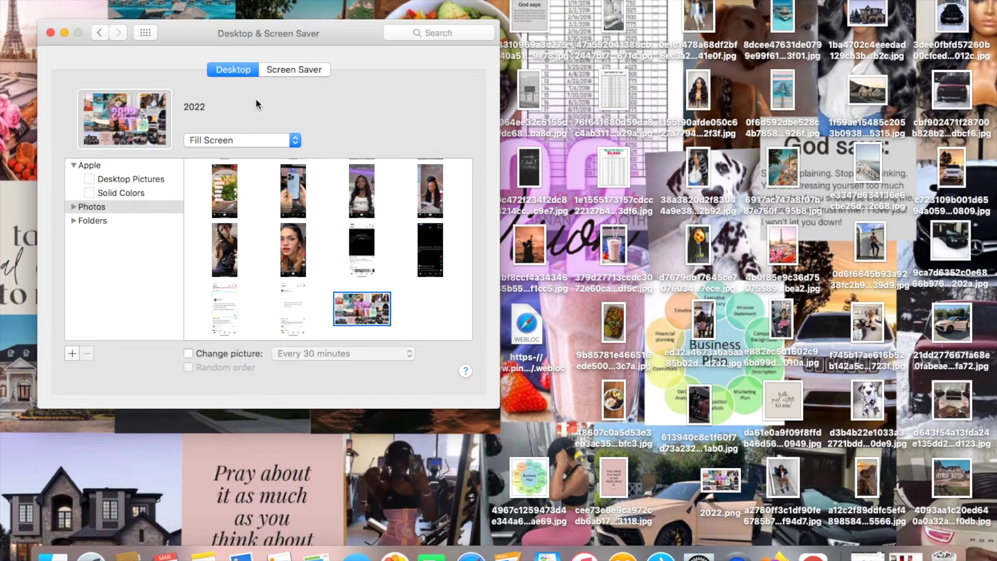
left_click(51, 33)
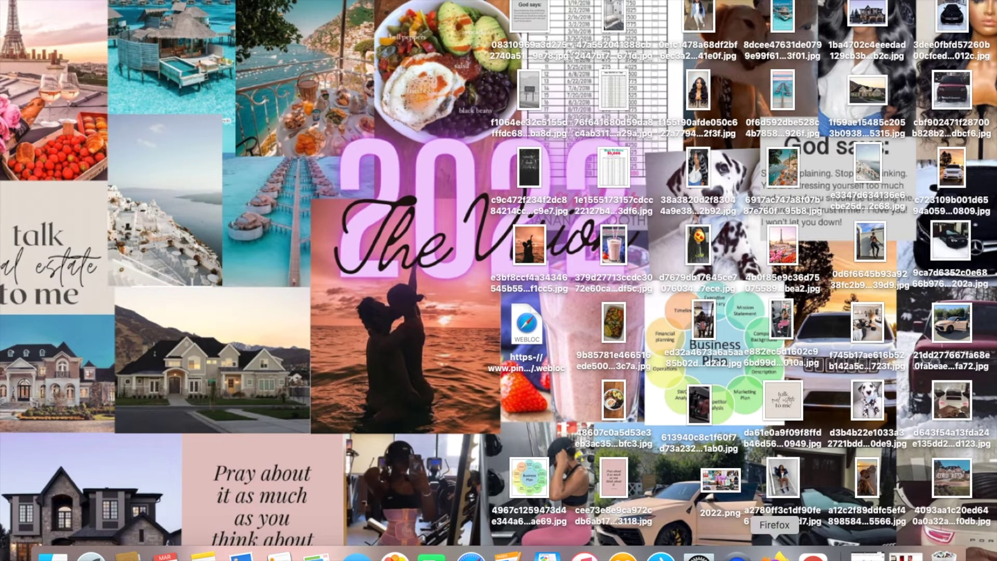